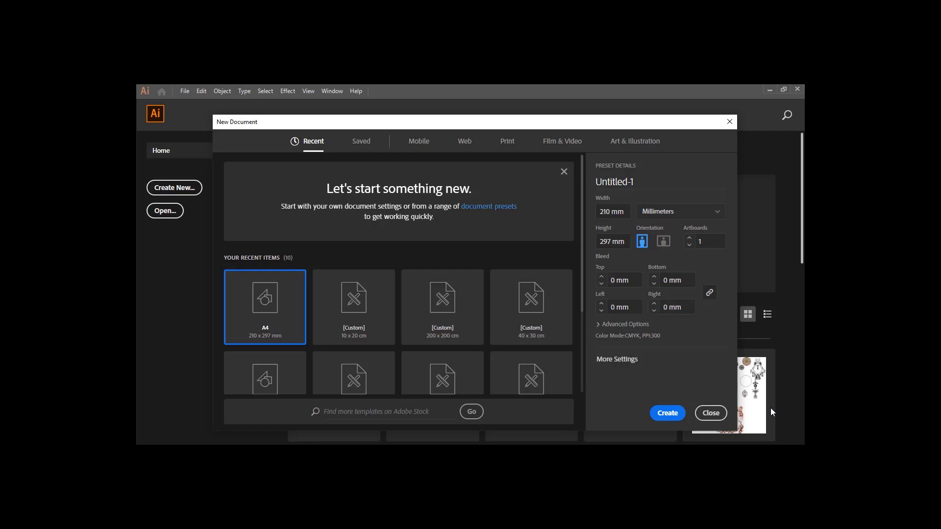
Open the Print document presets and set the units to Centimeters
{"action": "left_click", "coordinate": [507, 142]}
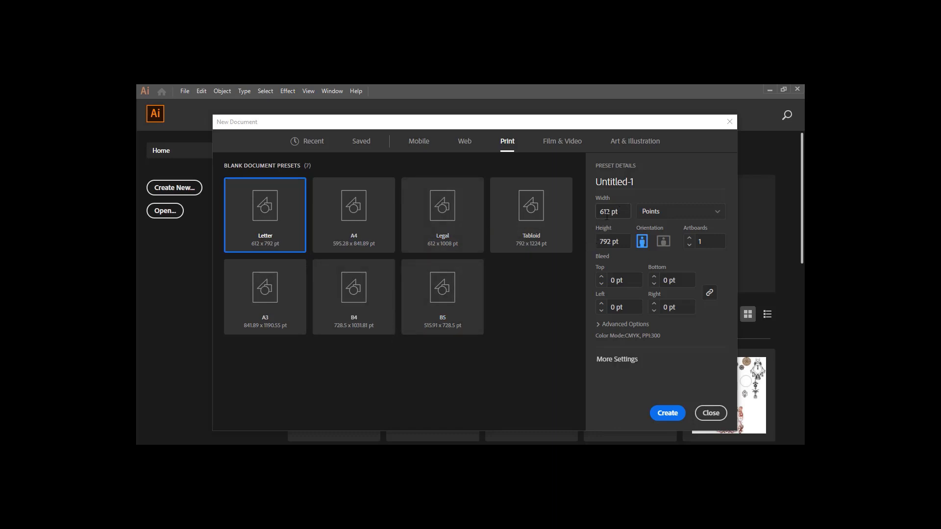
{"action": "left_click", "coordinate": [677, 214]}
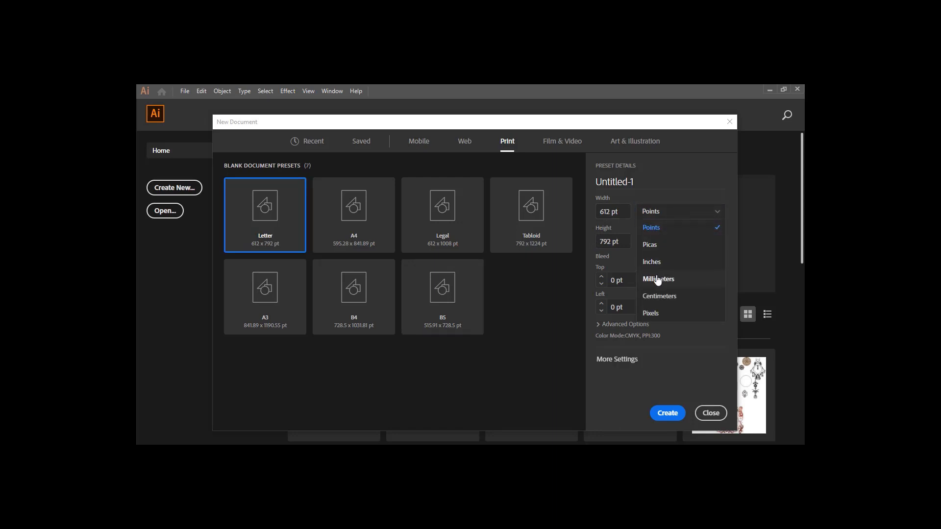
{"action": "left_click", "coordinate": [661, 295]}
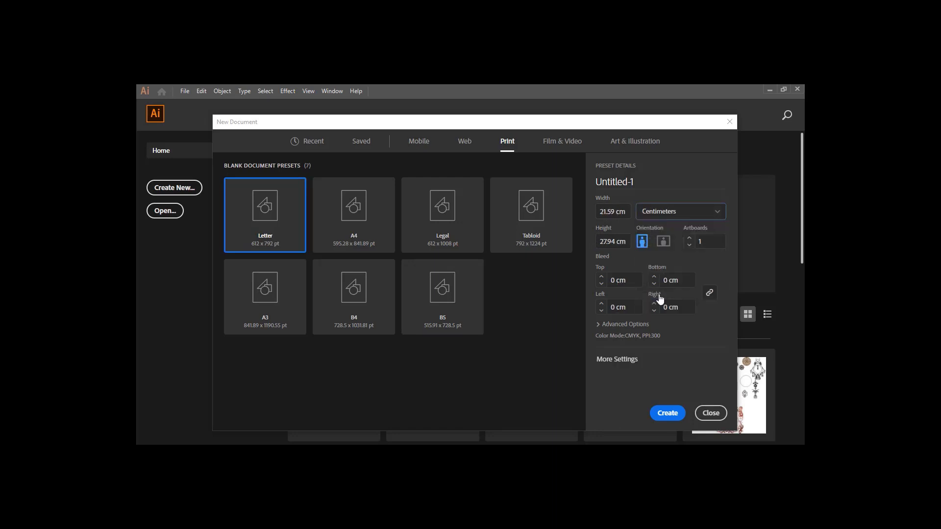
Set the width to 20 cm and the height to 10 cm, trying both portrait and landscape orientation
{"action": "double_click", "coordinate": [615, 214]}
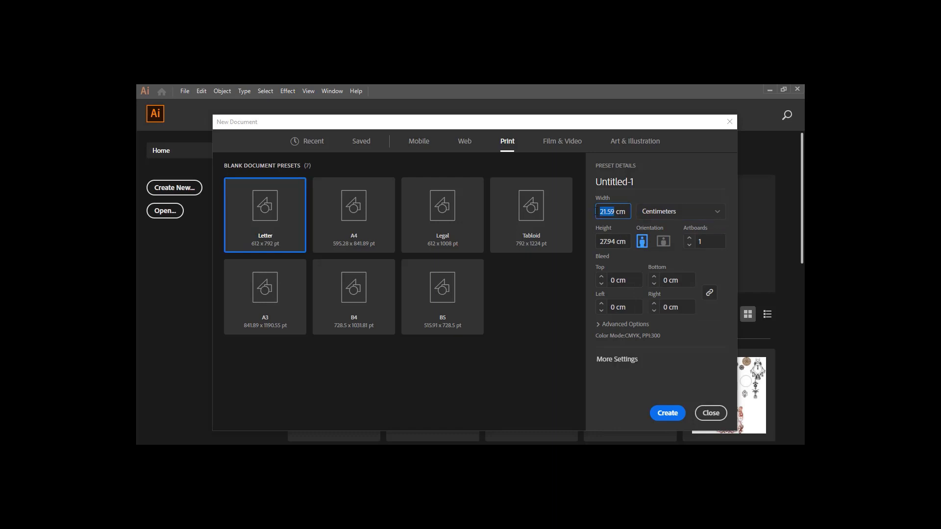
{"action": "type", "text": "20"}
{"action": "key", "text": "Tab"}
{"action": "type", "text": "10"}
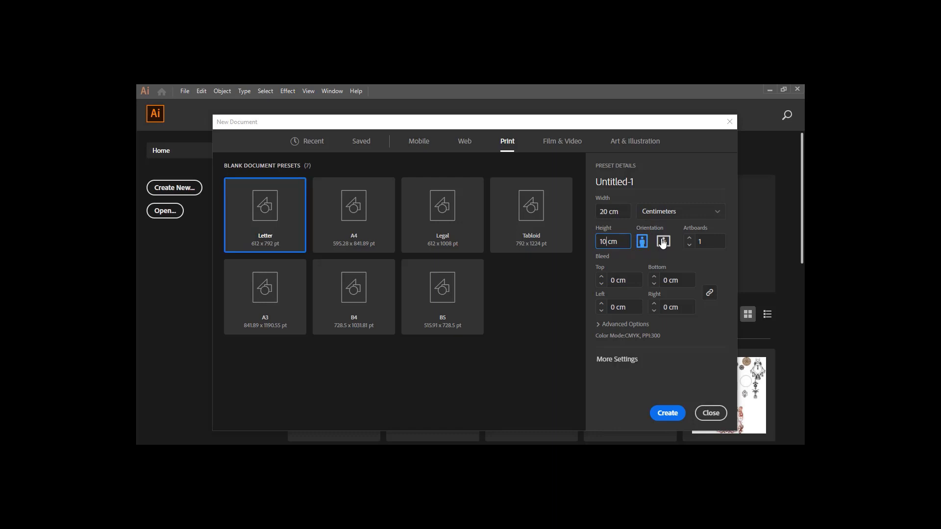
{"action": "left_click", "coordinate": [661, 246]}
{"action": "left_click", "coordinate": [644, 243]}
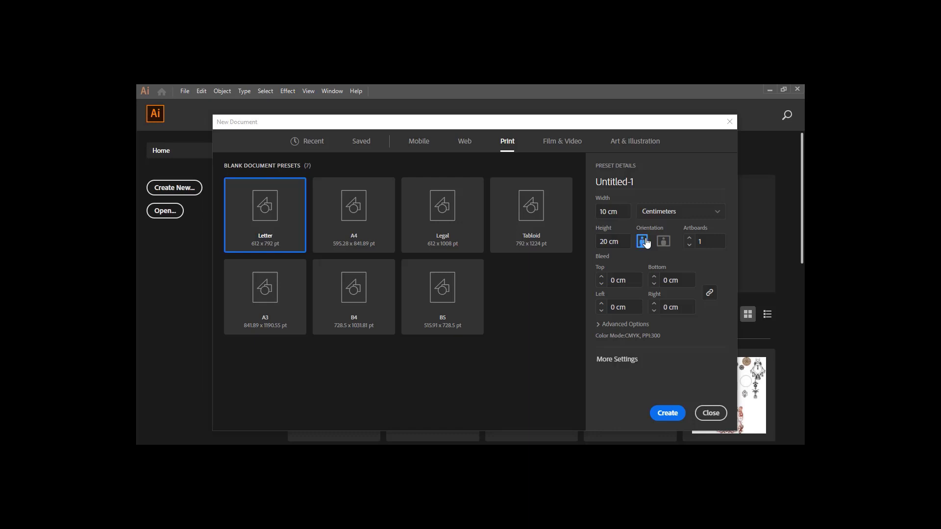
{"action": "left_click", "coordinate": [664, 244]}
Choose the A4 print preset and create the new document
{"action": "left_click", "coordinate": [363, 219]}
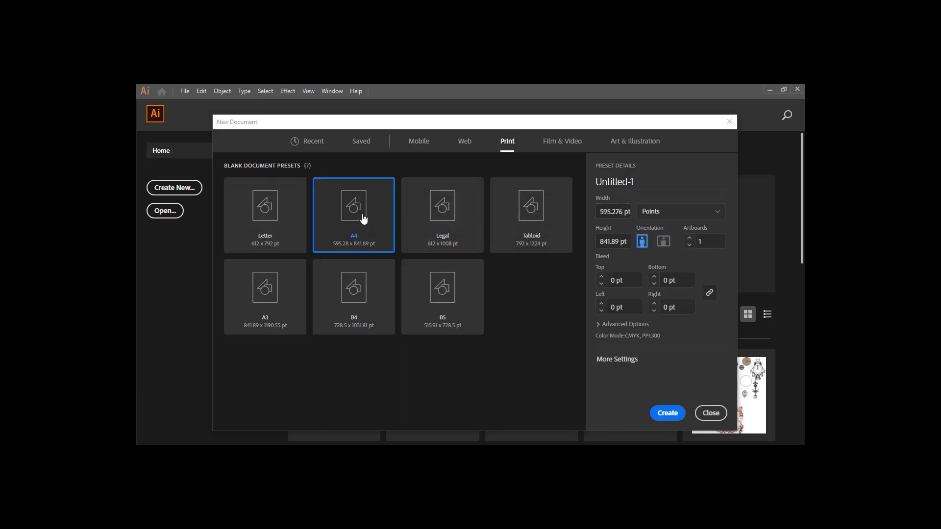
{"action": "left_click", "coordinate": [661, 414]}
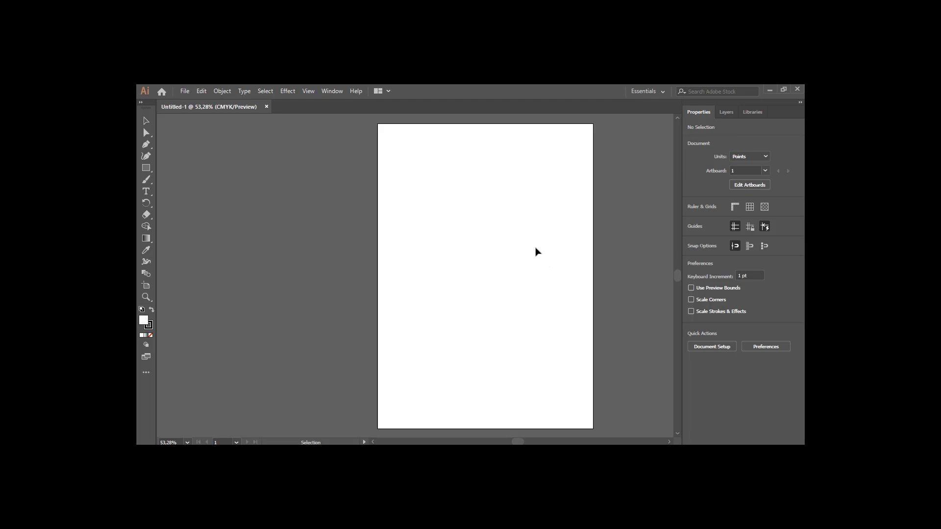
Edit the artboard, switch its orientation to landscape, and leave artboard editing with the Selection tool
{"action": "left_click", "coordinate": [741, 187]}
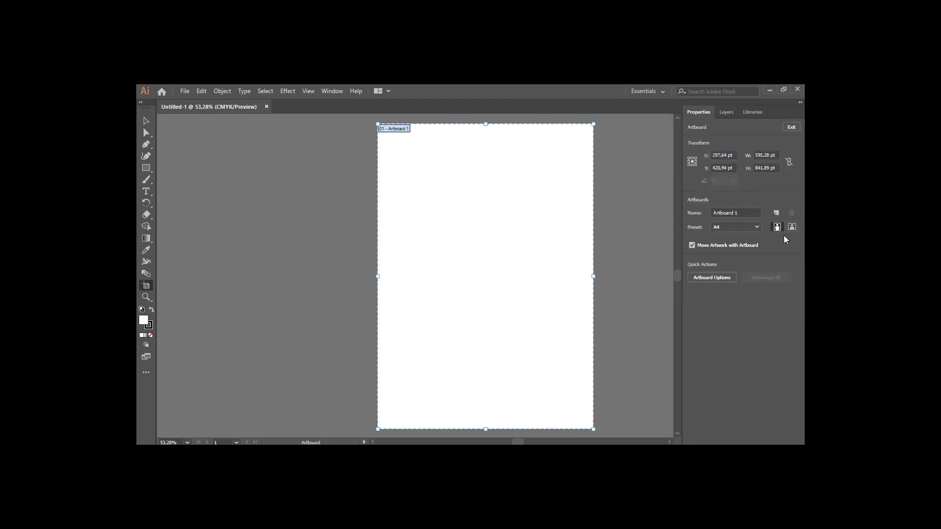
{"action": "left_click", "coordinate": [759, 231]}
{"action": "left_click", "coordinate": [758, 231]}
{"action": "left_click", "coordinate": [792, 227]}
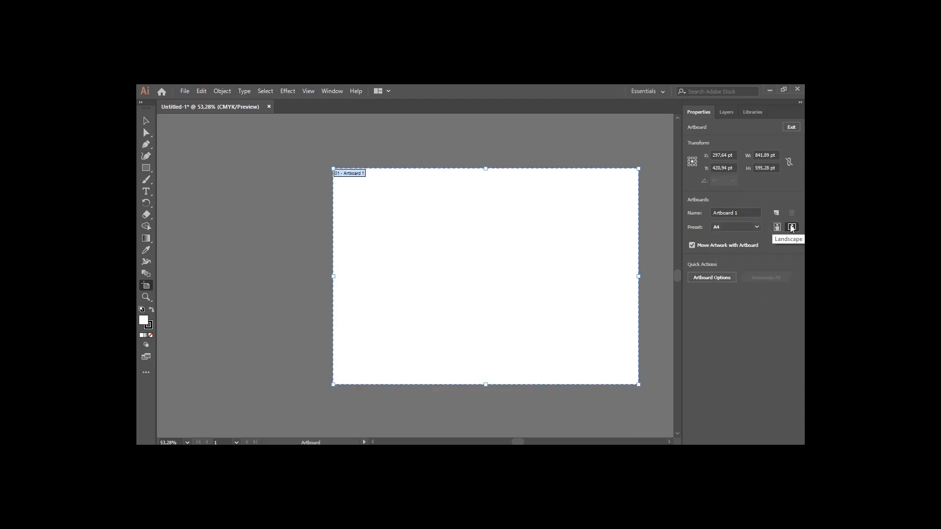
{"action": "left_click", "coordinate": [779, 228]}
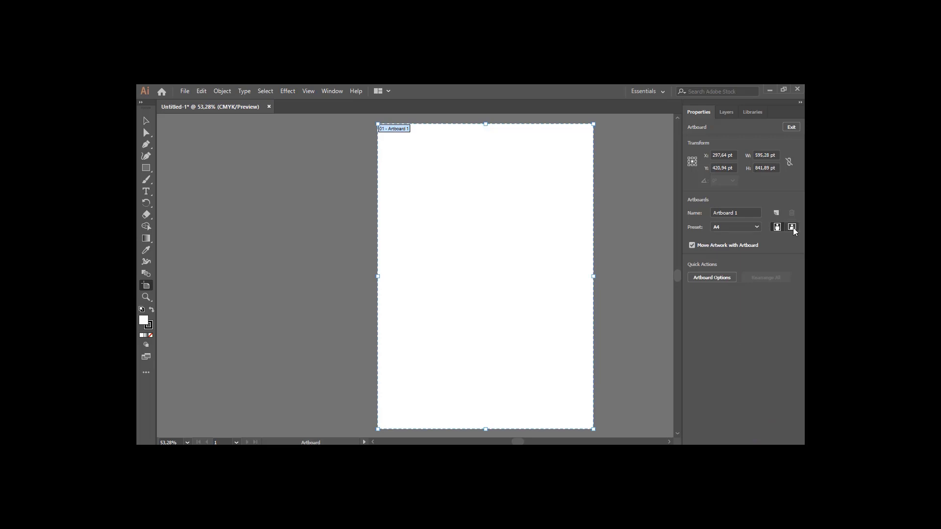
{"action": "left_click", "coordinate": [792, 227]}
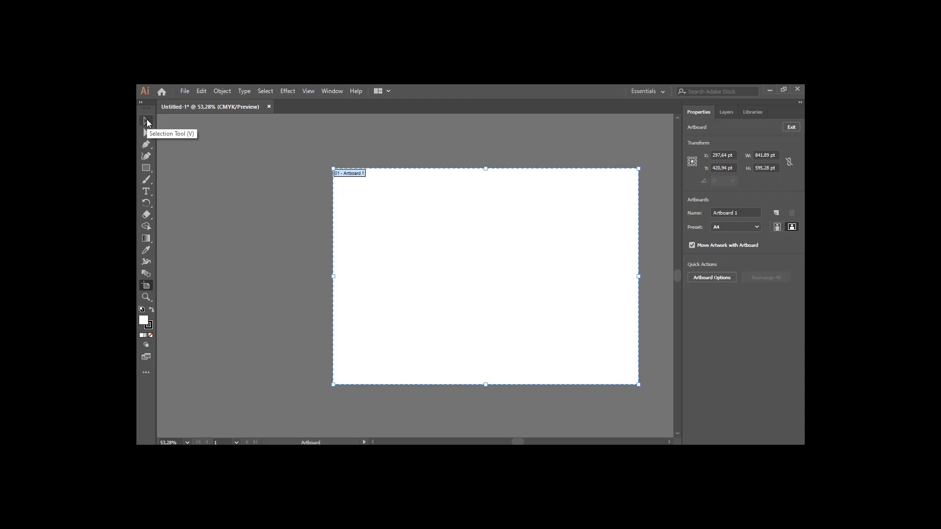
{"action": "left_click", "coordinate": [146, 121]}
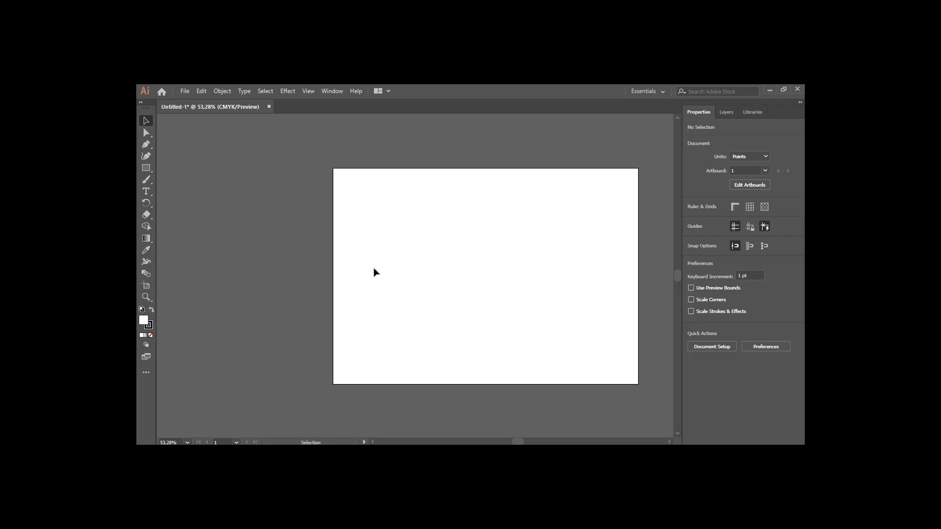
{"action": "scroll", "coordinate": [498, 235], "scroll_direction": "down", "scroll_amount": 2}
{"action": "scroll", "coordinate": [499, 236], "scroll_direction": "up", "scroll_amount": 1}
{"action": "scroll", "coordinate": [500, 237], "scroll_direction": "up", "scroll_amount": 1}
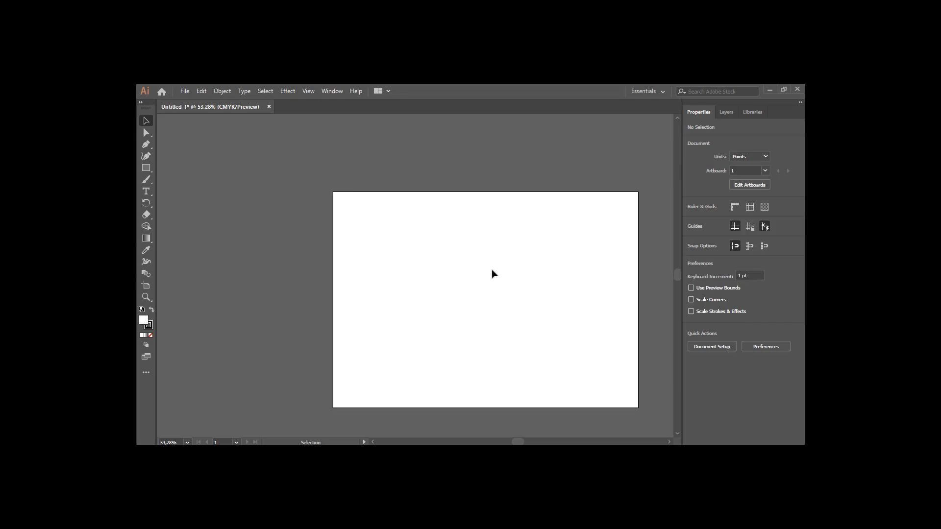
{"action": "scroll", "coordinate": [494, 274], "scroll_direction": "down", "scroll_amount": 1}
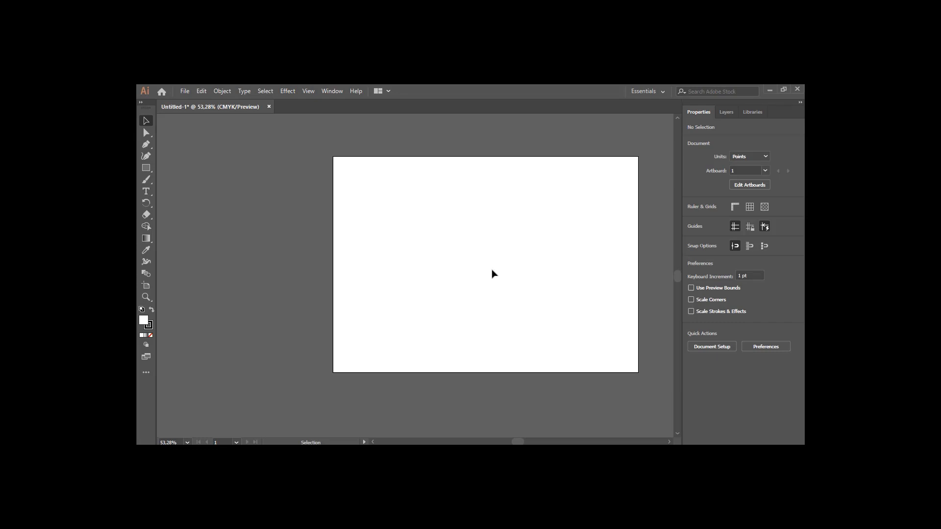
{"action": "scroll", "coordinate": [494, 273], "scroll_direction": "down", "scroll_amount": 1}
{"action": "scroll", "coordinate": [494, 273], "scroll_direction": "up", "scroll_amount": 2}
{"action": "scroll", "coordinate": [494, 274], "scroll_direction": "down", "scroll_amount": 2}
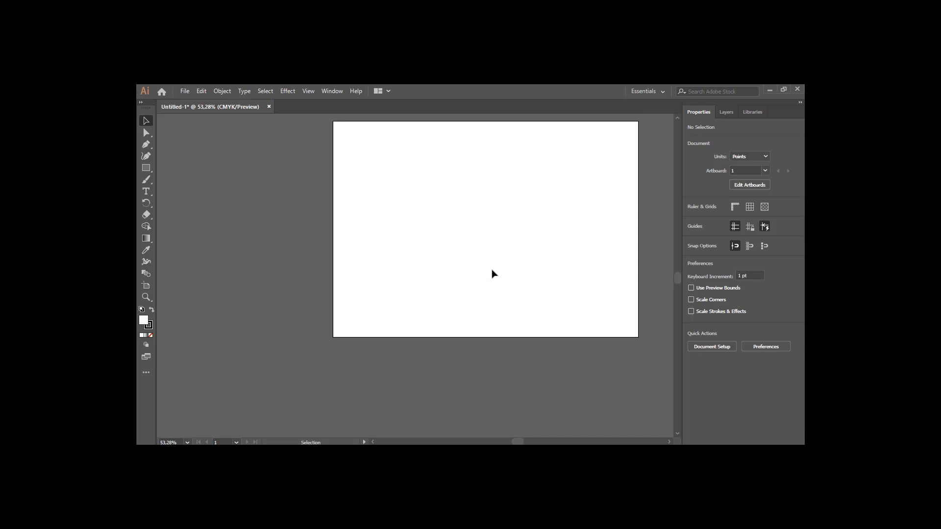
{"action": "scroll", "coordinate": [494, 274], "scroll_direction": "up", "scroll_amount": 1}
{"action": "scroll", "coordinate": [494, 273], "scroll_direction": "down", "scroll_amount": 1}
{"action": "scroll", "coordinate": [494, 274], "scroll_direction": "up", "scroll_amount": 2}
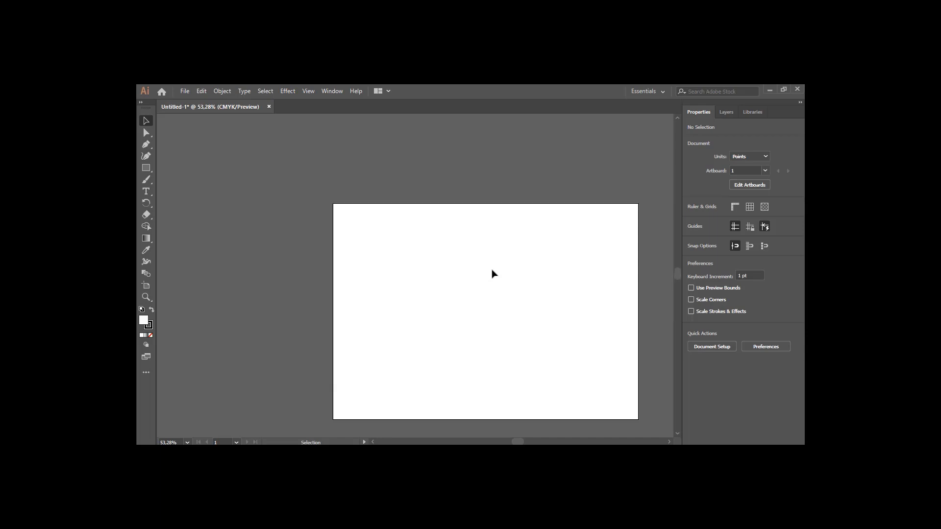
{"action": "scroll", "coordinate": [494, 274], "scroll_direction": "down", "scroll_amount": 1}
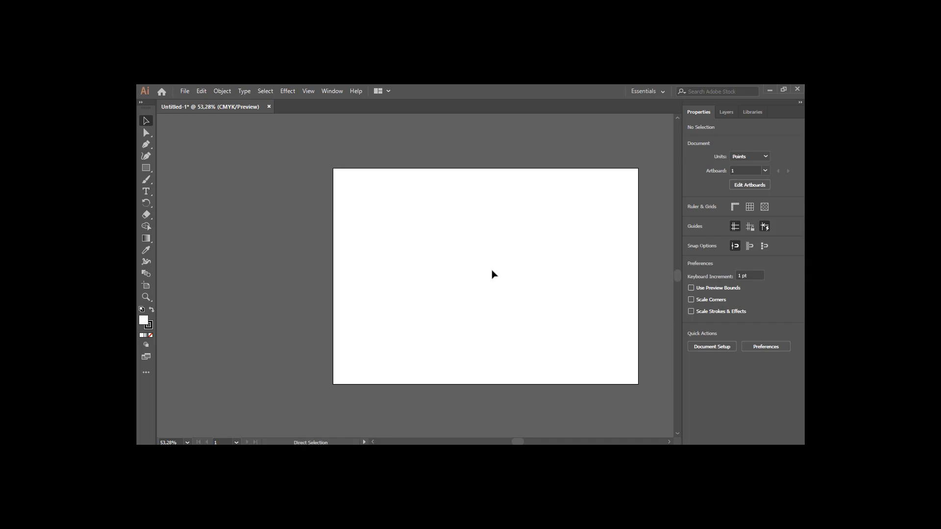
{"action": "scroll", "coordinate": [494, 275], "scroll_direction": "right", "scroll_amount": 3}
{"action": "scroll", "coordinate": [494, 274], "scroll_direction": "left", "scroll_amount": 5}
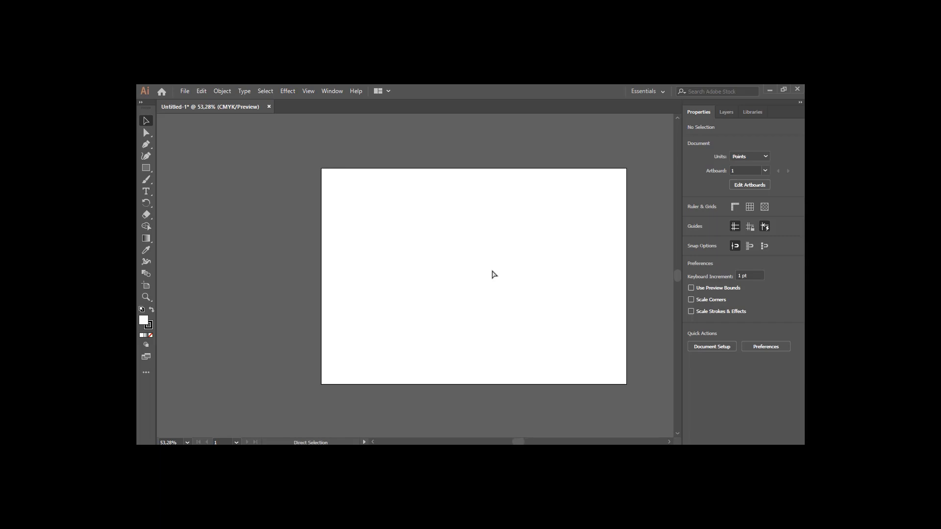
{"action": "scroll", "coordinate": [494, 275], "scroll_direction": "right", "scroll_amount": 2}
{"action": "scroll", "coordinate": [492, 275], "scroll_direction": "up", "scroll_amount": 7}
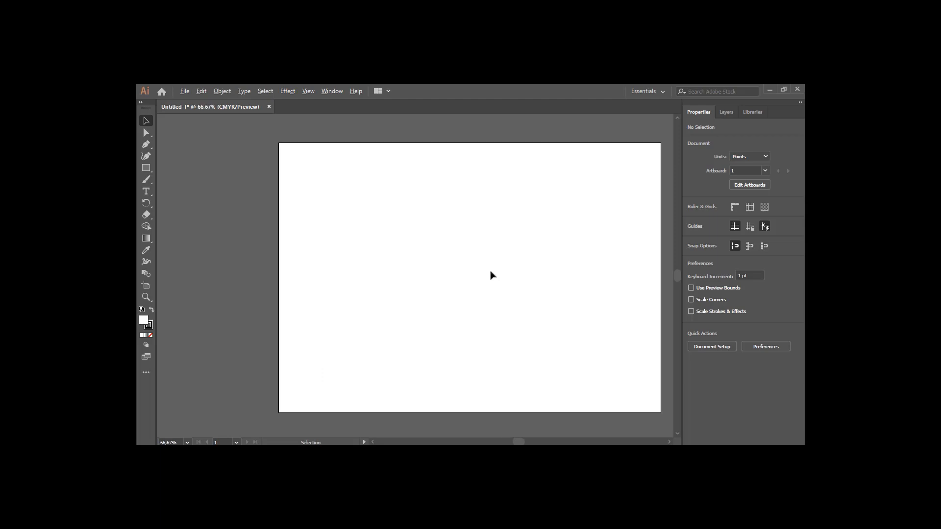
{"action": "scroll", "coordinate": [493, 275], "scroll_direction": "down", "scroll_amount": 12}
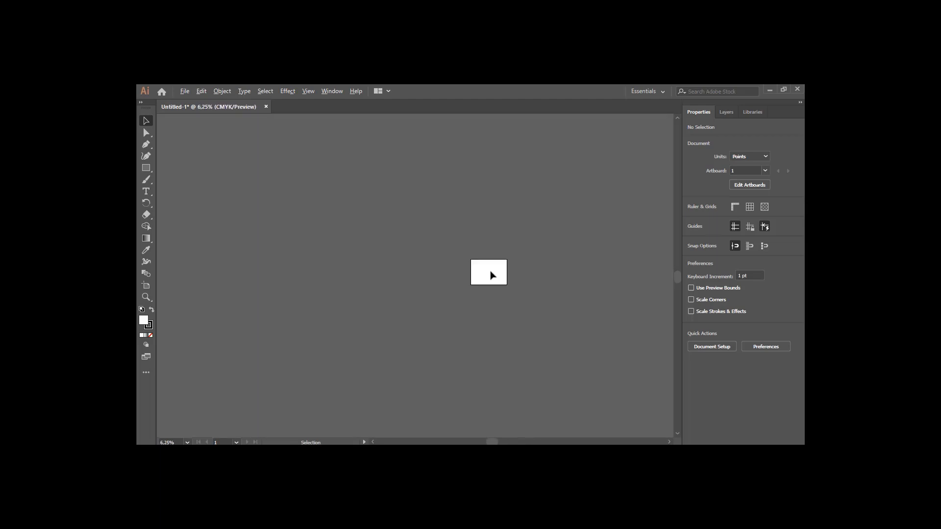
Draw a rectangle about 300 × 139 pt in the upper left of the artboard with the Rectangle tool
{"action": "scroll", "coordinate": [492, 275], "scroll_direction": "up", "scroll_amount": 5}
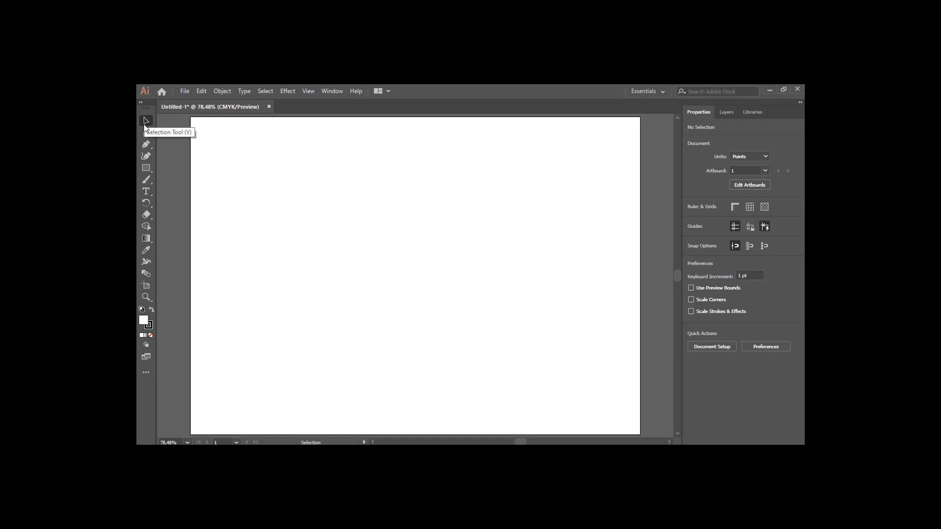
{"action": "left_click", "coordinate": [145, 168]}
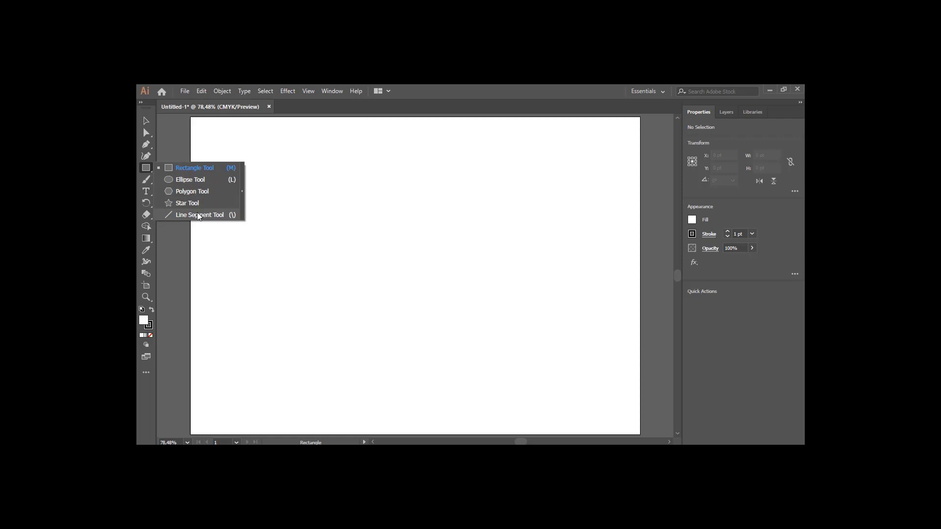
{"action": "left_click", "coordinate": [185, 172]}
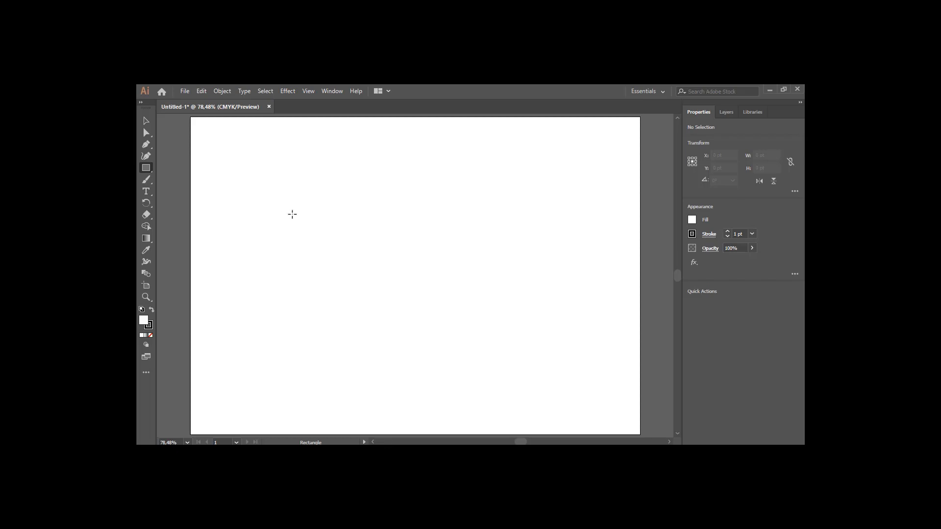
{"action": "left_click_drag", "start_coordinate": [286, 196], "coordinate": [446, 271]}
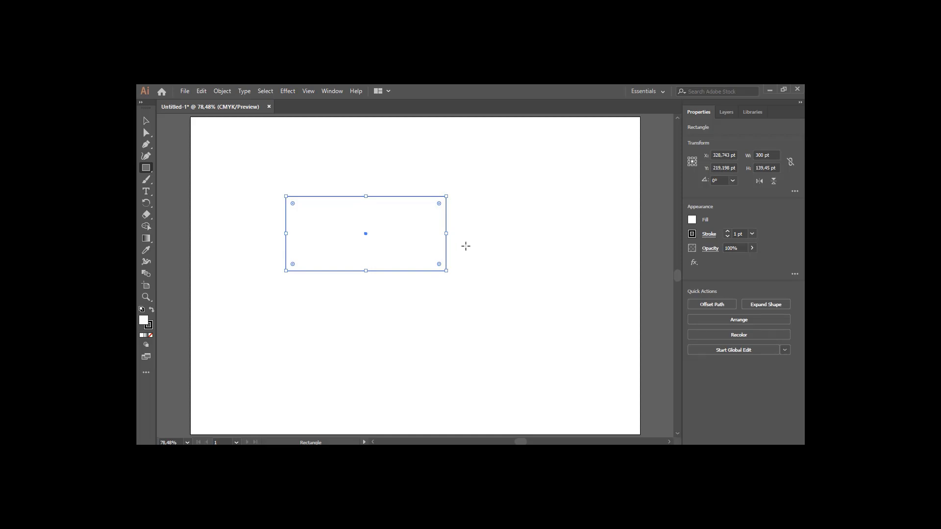
Draw four more rectangles of different sizes around the artboard
{"action": "left_click_drag", "start_coordinate": [511, 208], "coordinate": [524, 314]}
{"action": "left_click_drag", "start_coordinate": [428, 306], "coordinate": [479, 373]}
{"action": "left_click_drag", "start_coordinate": [318, 302], "coordinate": [388, 358]}
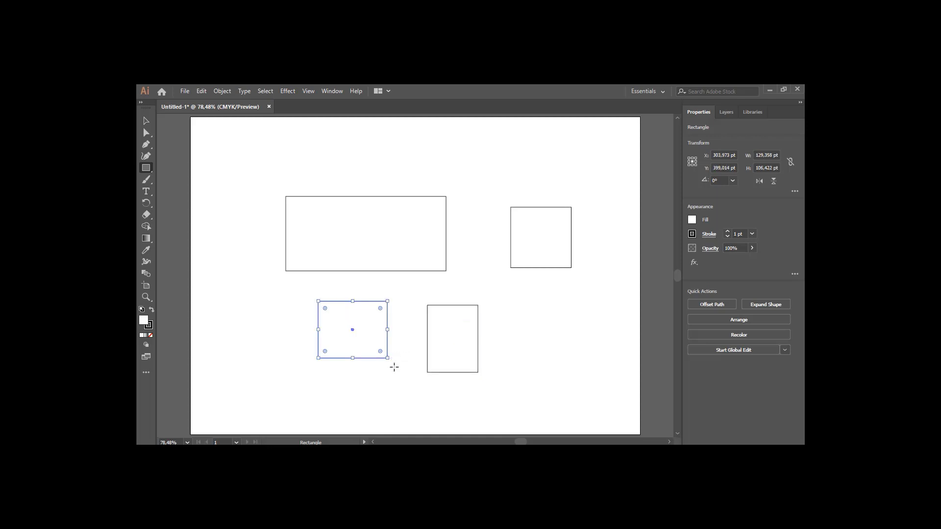
{"action": "left_click_drag", "start_coordinate": [517, 301], "coordinate": [556, 359]}
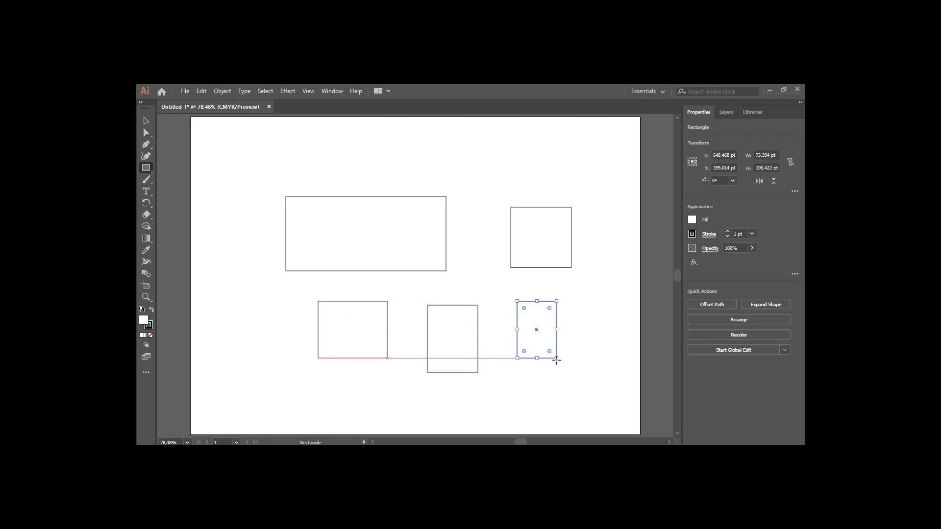
Select the rectangles one by one and move the large rectangle, the square and a tall rectangle upward
{"action": "left_click", "coordinate": [146, 121]}
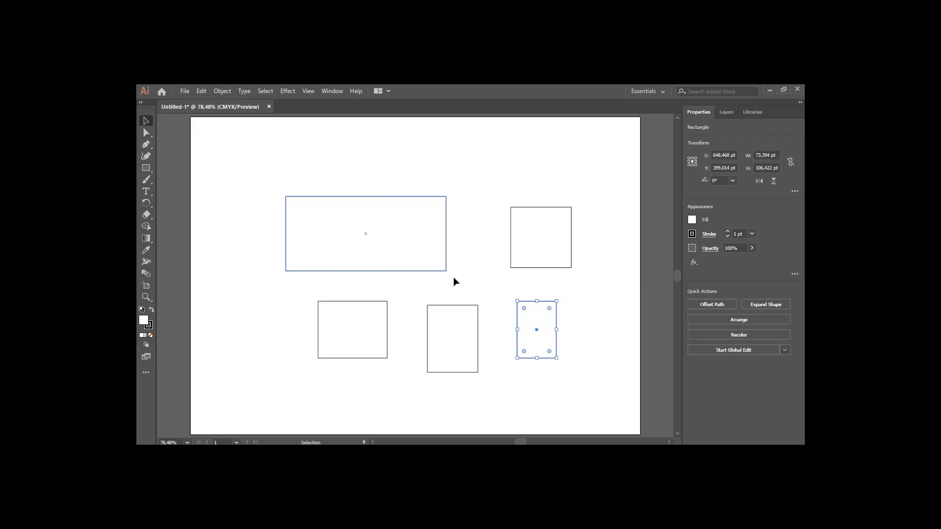
{"action": "left_click", "coordinate": [405, 251]}
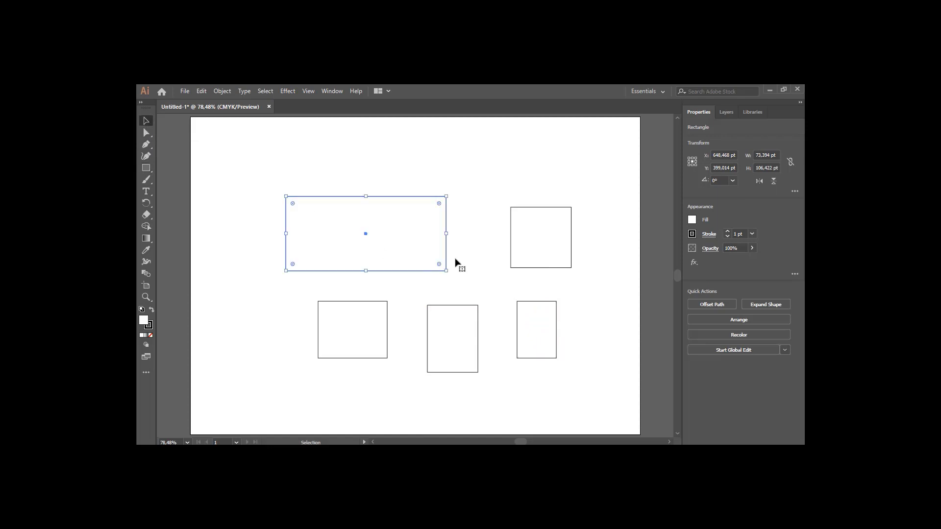
{"action": "left_click", "coordinate": [539, 249]}
{"action": "left_click", "coordinate": [536, 328]}
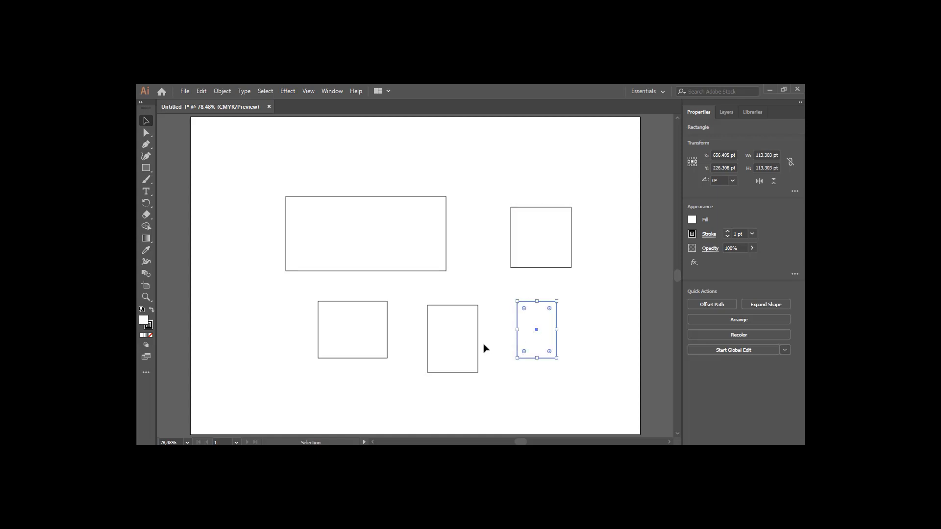
{"action": "left_click", "coordinate": [458, 347]}
{"action": "left_click", "coordinate": [372, 357]}
{"action": "left_click", "coordinate": [388, 248]}
{"action": "left_click_drag", "start_coordinate": [389, 248], "coordinate": [331, 189]}
{"action": "left_click_drag", "start_coordinate": [538, 249], "coordinate": [462, 197]}
{"action": "left_click_drag", "start_coordinate": [455, 361], "coordinate": [444, 303]}
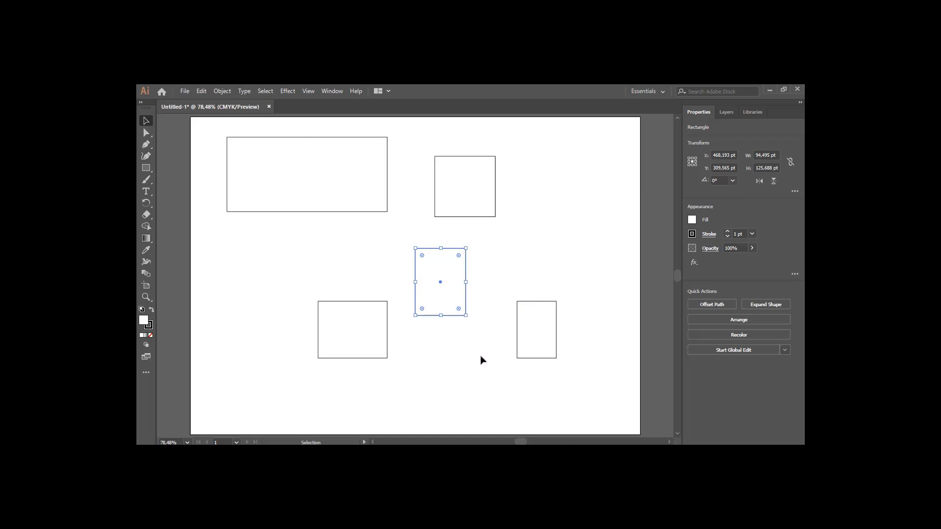
Delete the square near the top of the artboard
{"action": "left_click", "coordinate": [551, 343]}
{"action": "left_click", "coordinate": [483, 199]}
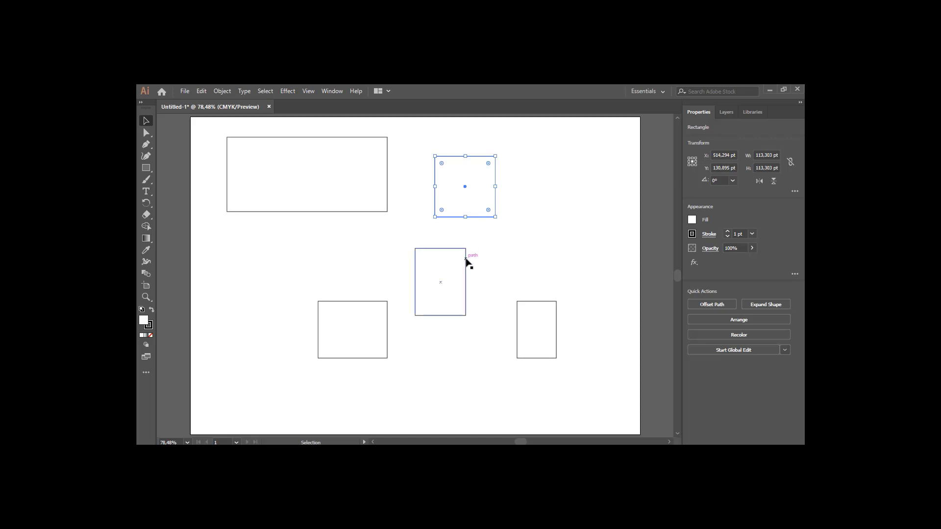
{"action": "key", "text": "Delete"}
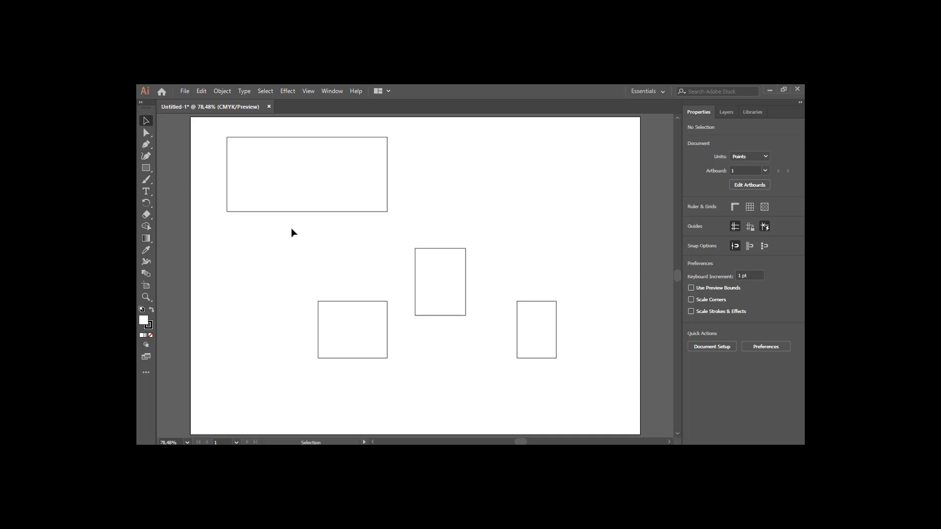
Select the three lower rectangles together, shift them down-left, and delete them
{"action": "left_click_drag", "start_coordinate": [292, 229], "coordinate": [593, 400]}
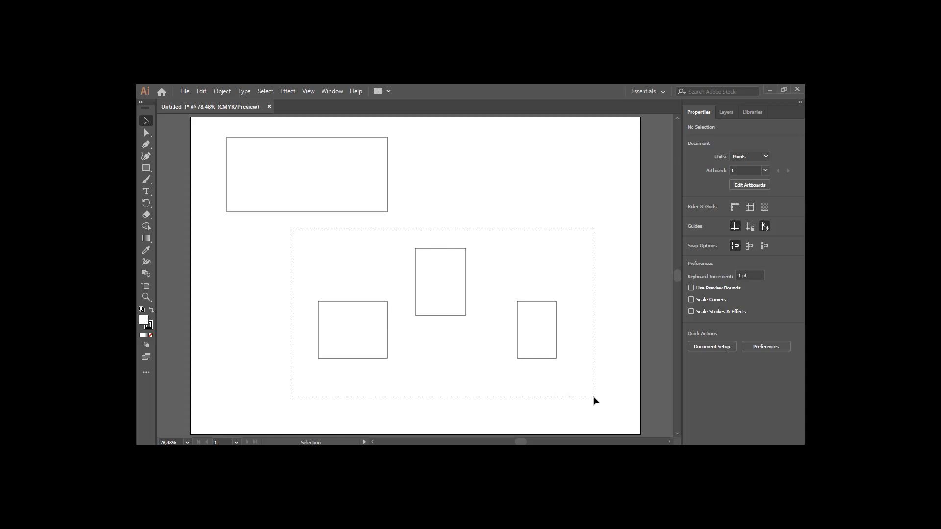
{"action": "left_click_drag", "start_coordinate": [593, 400], "coordinate": [594, 399]}
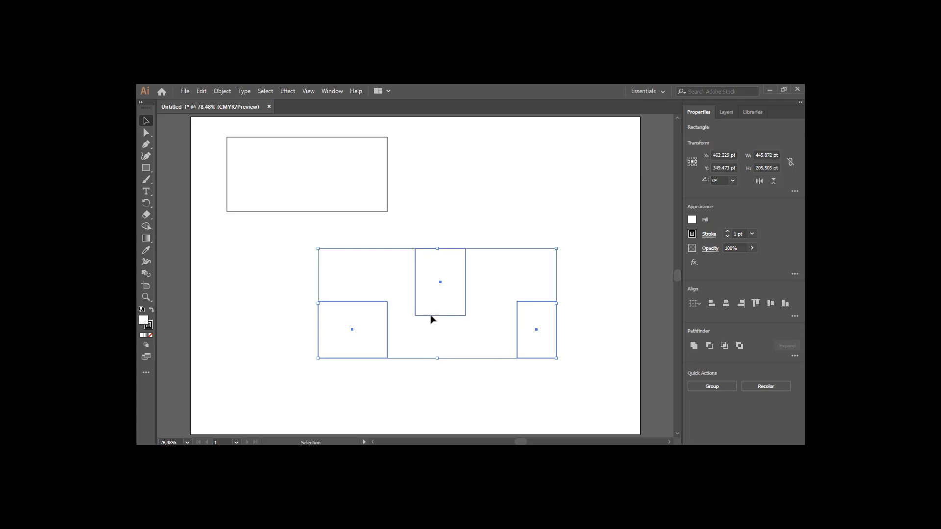
{"action": "left_click_drag", "start_coordinate": [456, 294], "coordinate": [373, 331]}
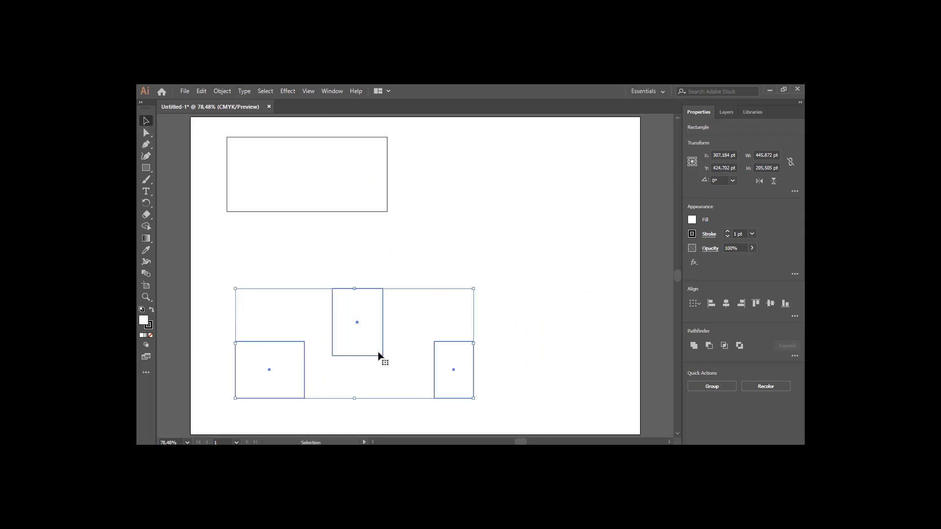
{"action": "key", "text": "Delete"}
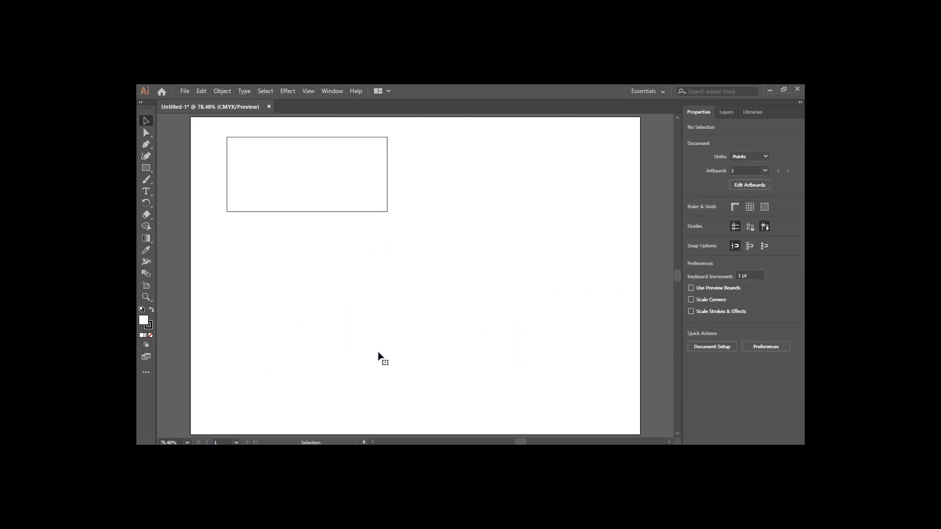
Move the remaining rectangle to the middle of the artboard
{"action": "left_click_drag", "start_coordinate": [314, 188], "coordinate": [418, 290]}
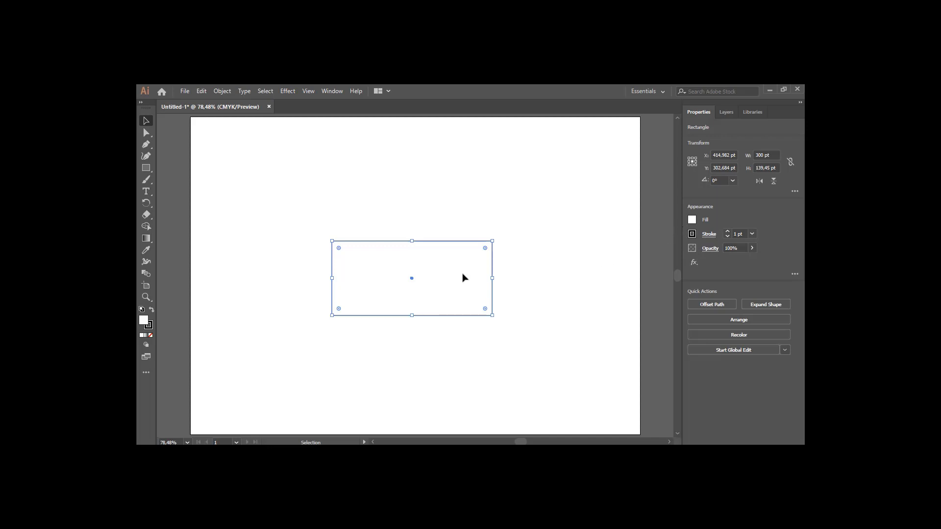
{"action": "left_click", "coordinate": [504, 305]}
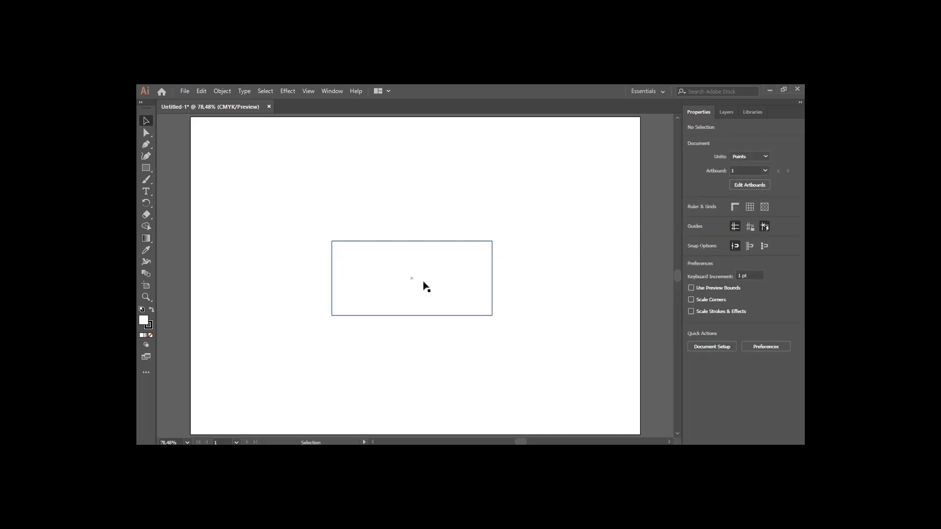
Fill the rectangle with a purple swatch
{"action": "left_click", "coordinate": [448, 288]}
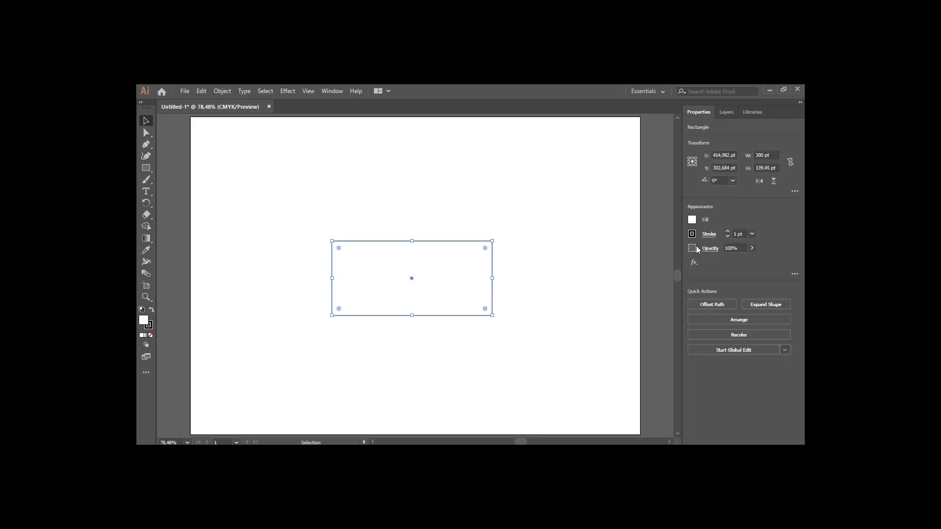
{"action": "left_click", "coordinate": [691, 220]}
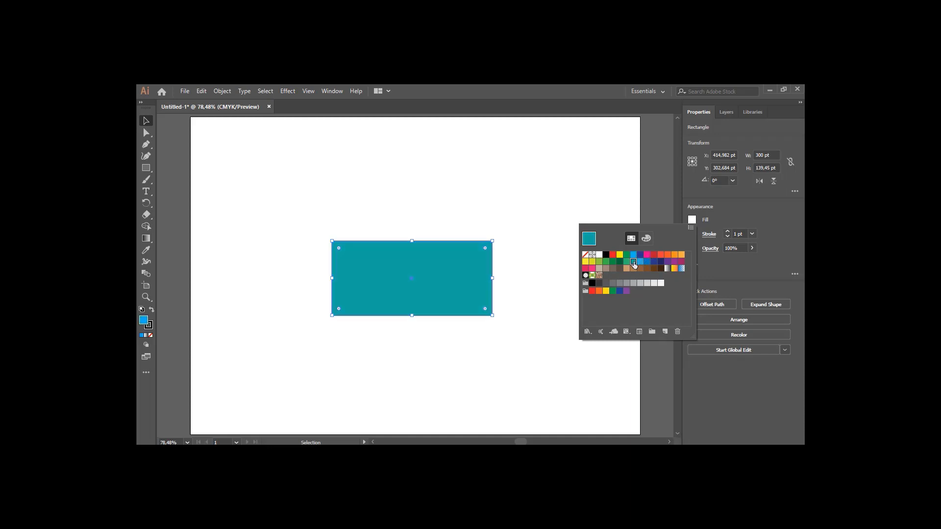
{"action": "left_click", "coordinate": [668, 262]}
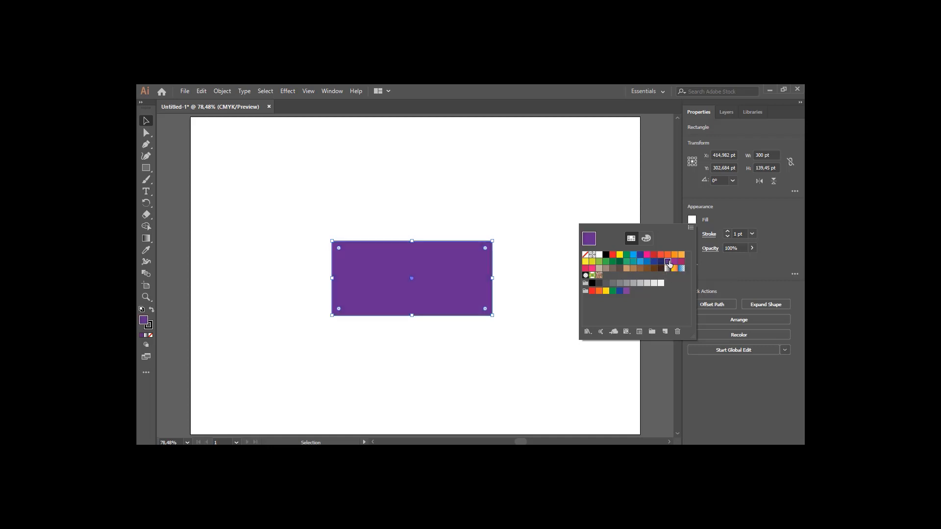
{"action": "left_click", "coordinate": [593, 178]}
{"action": "left_click", "coordinate": [543, 237]}
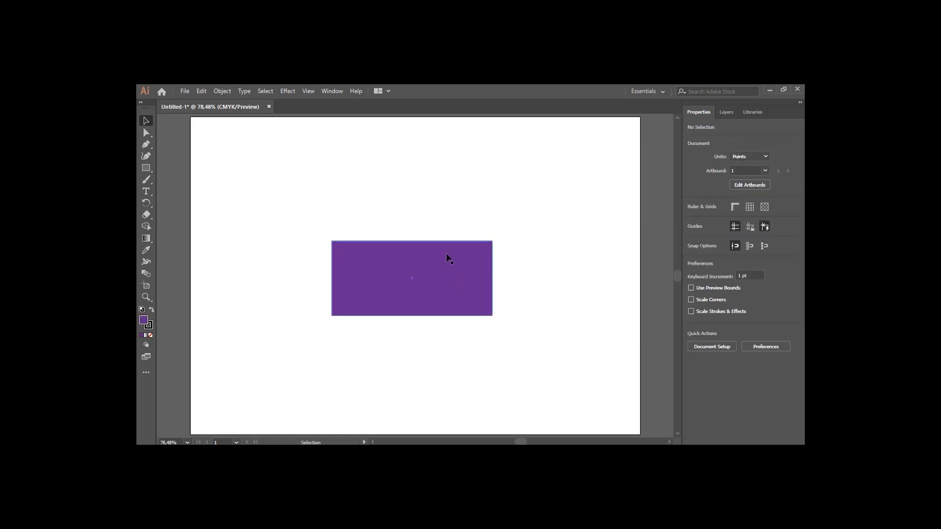
Set the rectangle's stroke weight to 20 pt
{"action": "scroll", "coordinate": [448, 258], "scroll_direction": "down", "scroll_amount": 1}
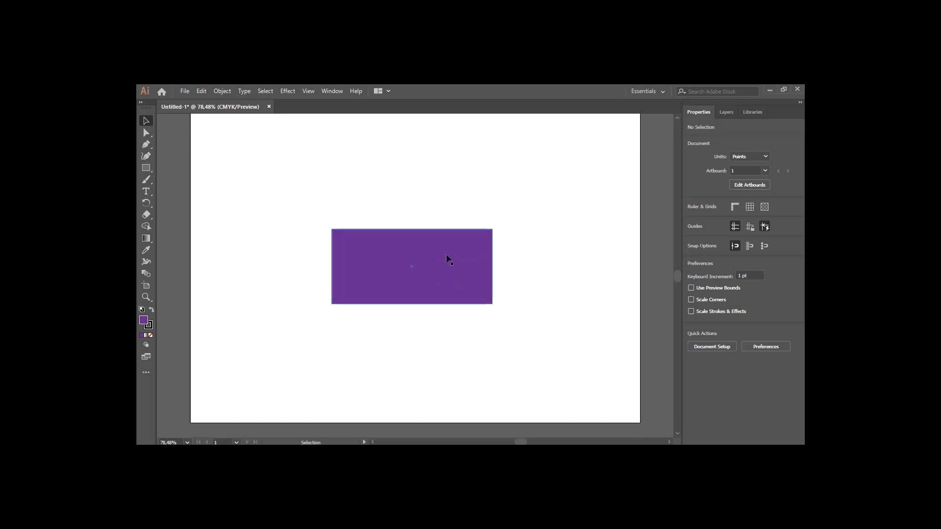
{"action": "scroll", "coordinate": [447, 259], "scroll_direction": "up", "scroll_amount": 4}
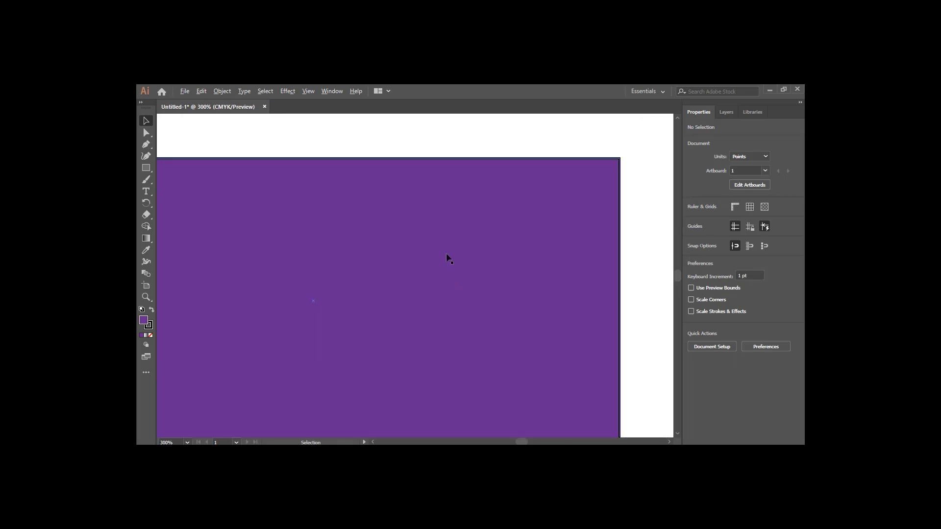
{"action": "scroll", "coordinate": [447, 258], "scroll_direction": "down", "scroll_amount": 1}
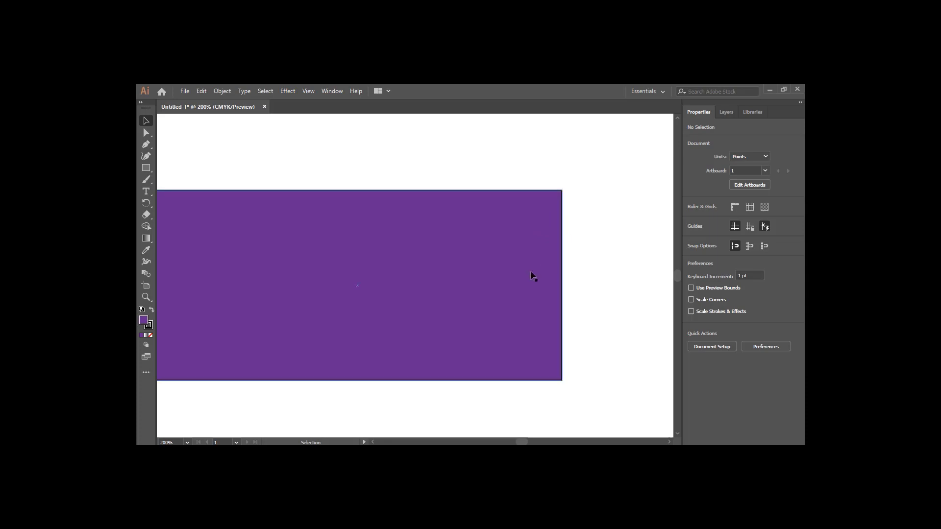
{"action": "left_click", "coordinate": [505, 251]}
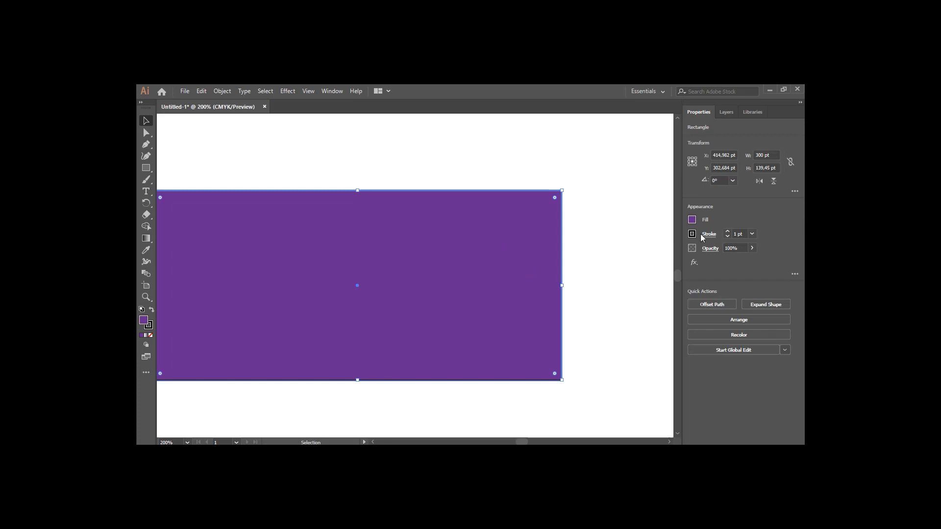
{"action": "left_click", "coordinate": [728, 232]}
{"action": "left_click", "coordinate": [727, 231]}
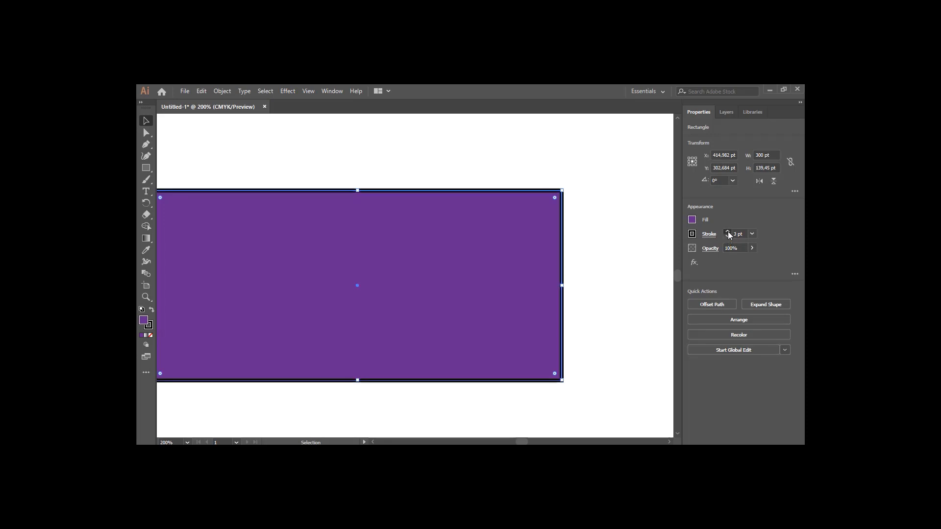
{"action": "left_click", "coordinate": [728, 232]}
{"action": "left_click", "coordinate": [728, 231]}
{"action": "left_click", "coordinate": [727, 231]}
{"action": "left_click", "coordinate": [728, 237]}
{"action": "left_click", "coordinate": [728, 237]}
{"action": "left_click", "coordinate": [727, 237]}
{"action": "left_click", "coordinate": [727, 238]}
{"action": "left_click", "coordinate": [727, 237]}
{"action": "double_click", "coordinate": [735, 233]}
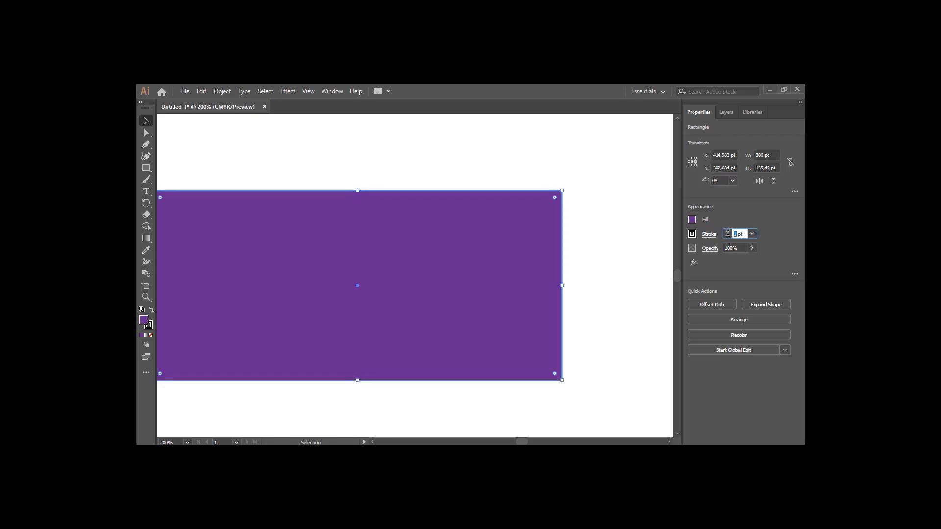
{"action": "type", "text": "20"}
{"action": "key", "text": "Return"}
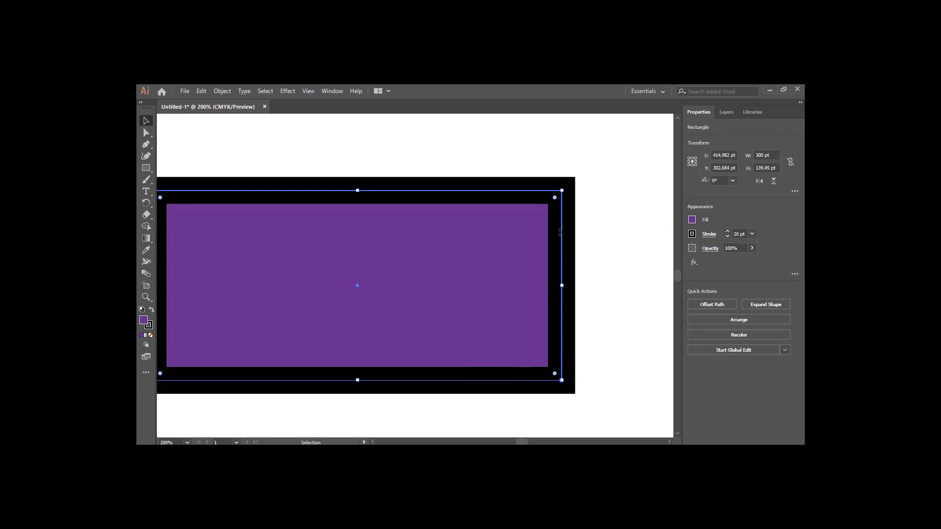
Clear the stroke weight value to remove the rectangle's outline
{"action": "double_click", "coordinate": [735, 233]}
{"action": "key", "text": "BackSpace"}
{"action": "key", "text": "Return"}
{"action": "left_click", "coordinate": [634, 231]}
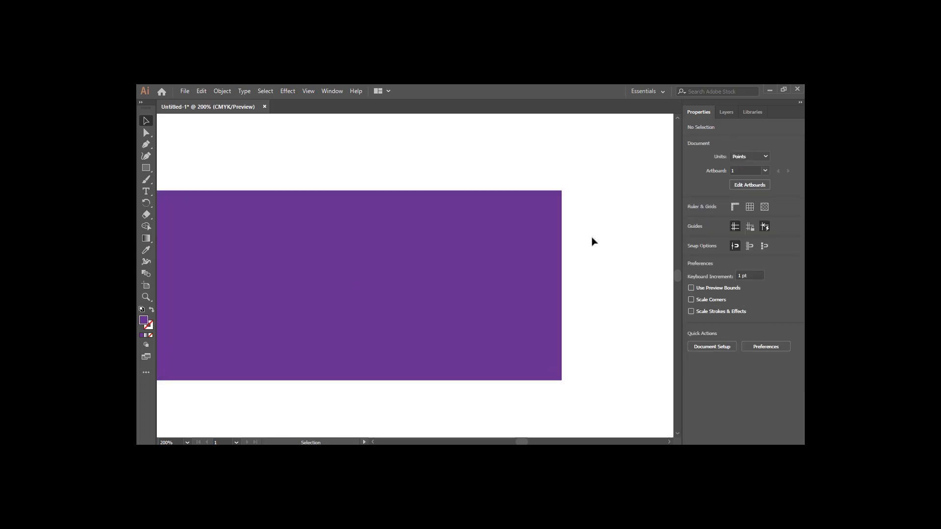
Select the rectangle, give it a 1 pt stroke again, and colour the stroke red
{"action": "key", "text": "ctrl+a"}
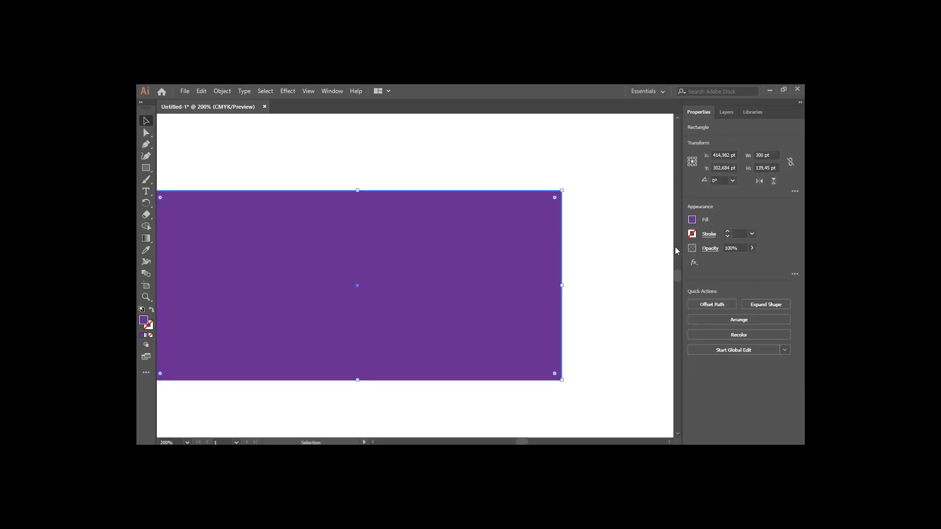
{"action": "left_click", "coordinate": [727, 231]}
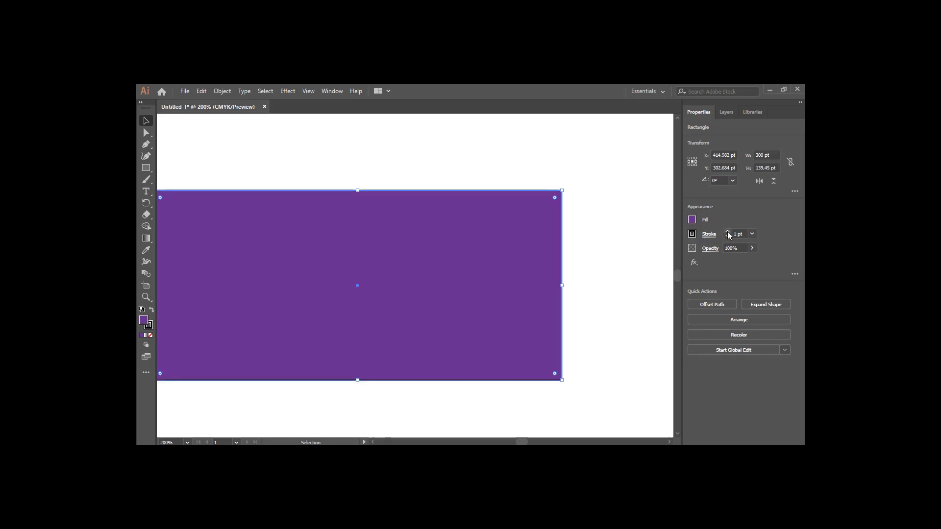
{"action": "left_click", "coordinate": [692, 234]}
{"action": "left_click", "coordinate": [612, 269]}
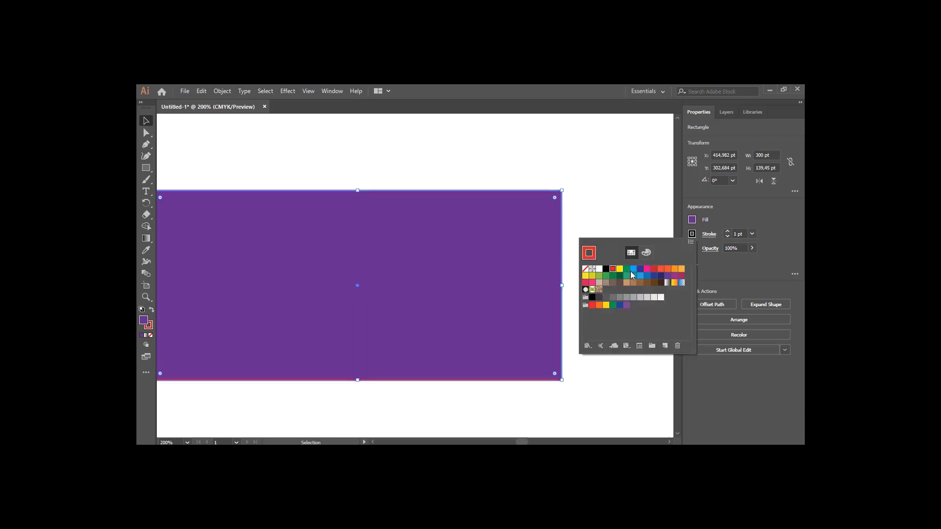
{"action": "left_click", "coordinate": [633, 275]}
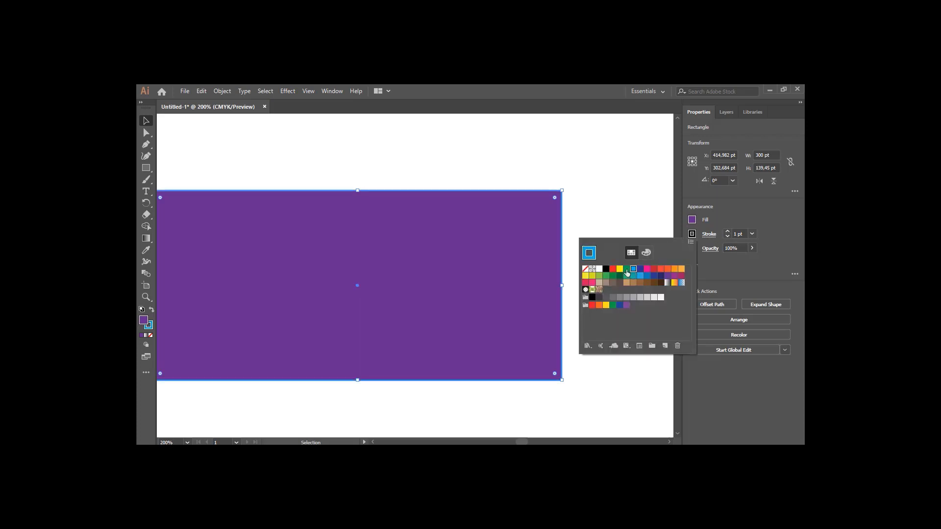
{"action": "left_click", "coordinate": [595, 204]}
{"action": "left_click", "coordinate": [581, 220]}
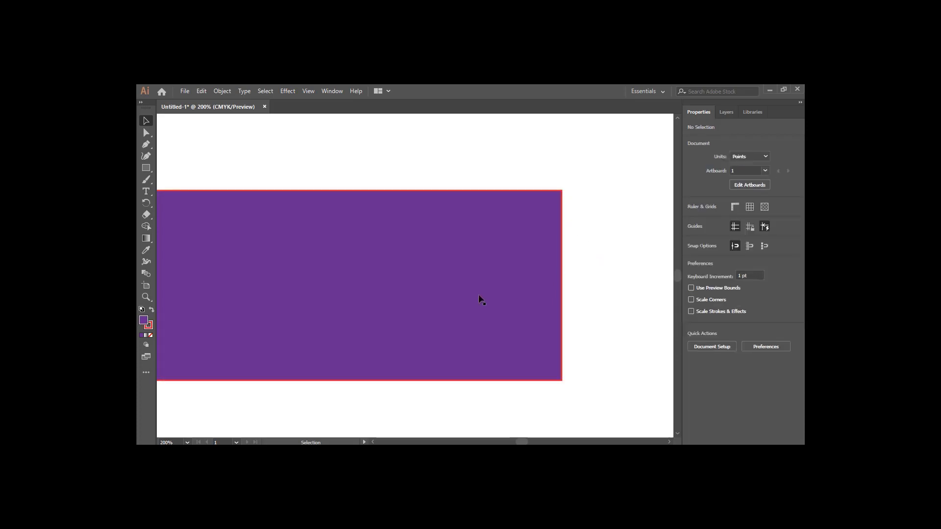
{"action": "scroll", "coordinate": [448, 271], "scroll_direction": "down", "scroll_amount": 2}
{"action": "scroll", "coordinate": [448, 272], "scroll_direction": "up", "scroll_amount": 1}
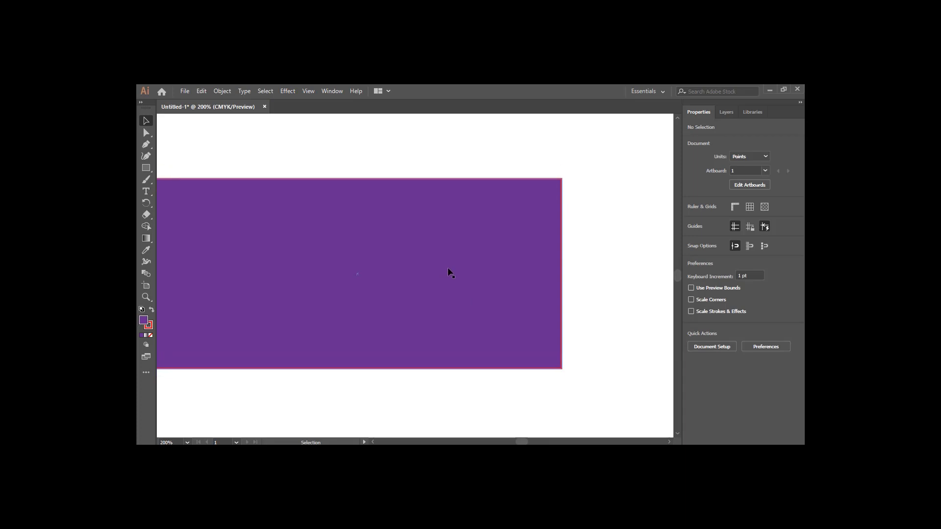
{"action": "scroll", "coordinate": [448, 266], "scroll_direction": "down", "scroll_amount": 5}
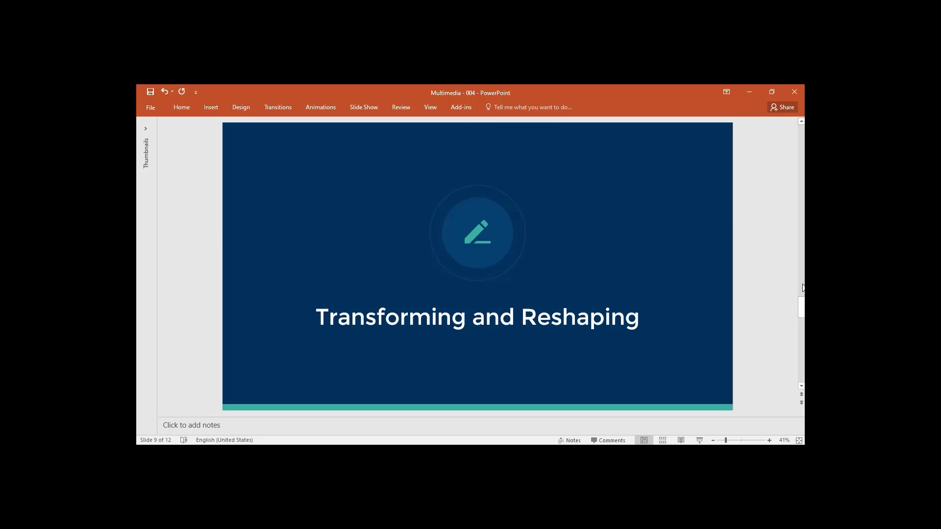
{"action": "scroll", "coordinate": [802, 288], "scroll_direction": "down", "scroll_amount": 1}
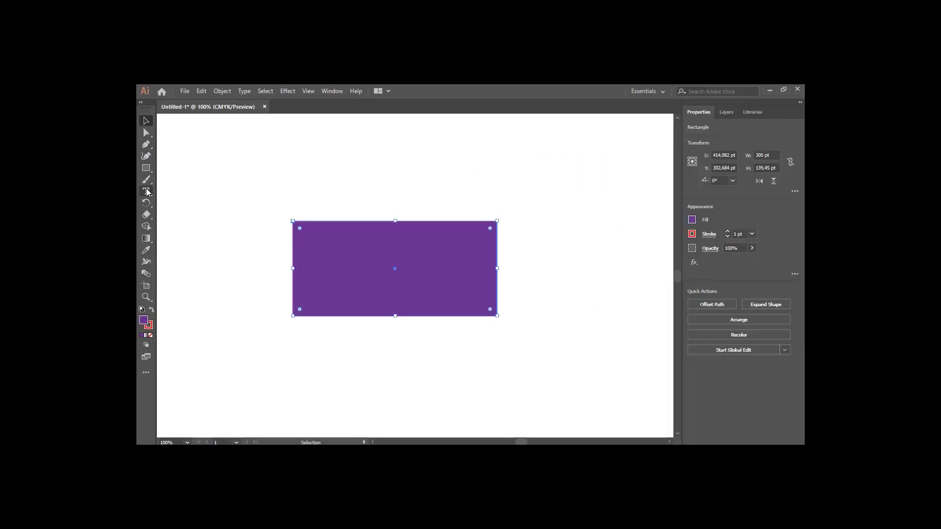
Rotate the rectangle with the Rotate Tool, then undo the rotation
{"action": "left_click", "coordinate": [146, 203]}
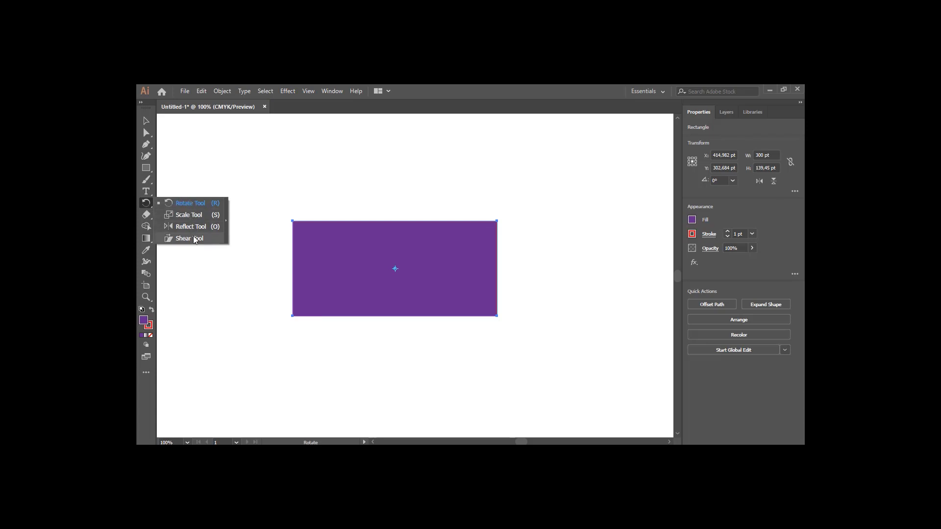
{"action": "left_click", "coordinate": [187, 203]}
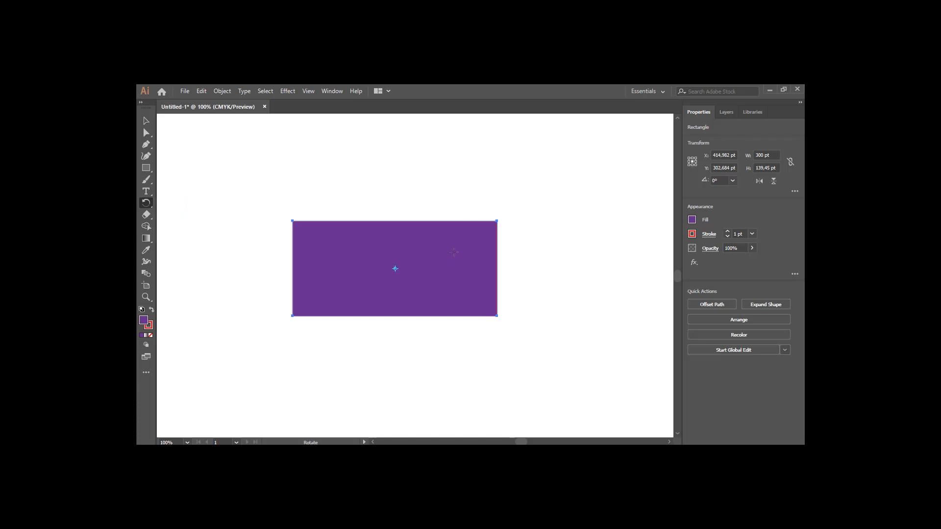
{"action": "left_click_drag", "start_coordinate": [490, 261], "coordinate": [434, 222]}
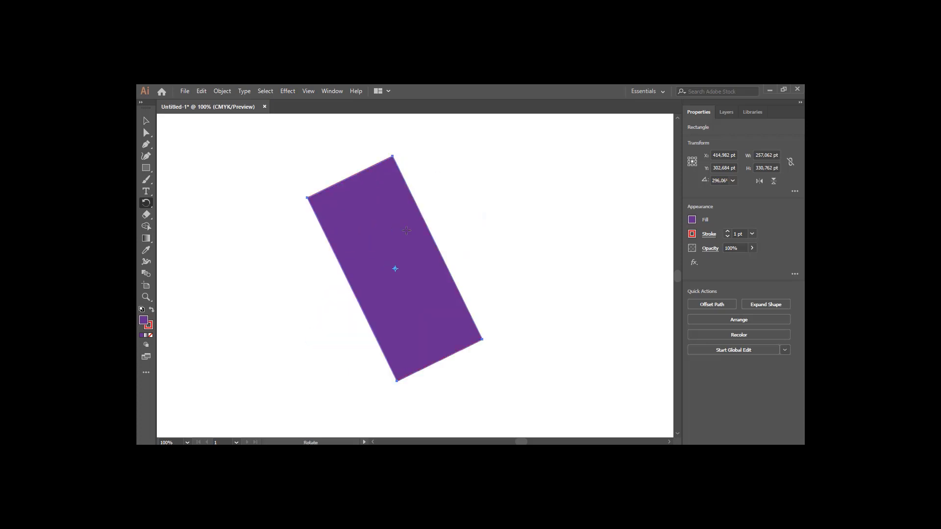
{"action": "key", "text": "ctrl+z"}
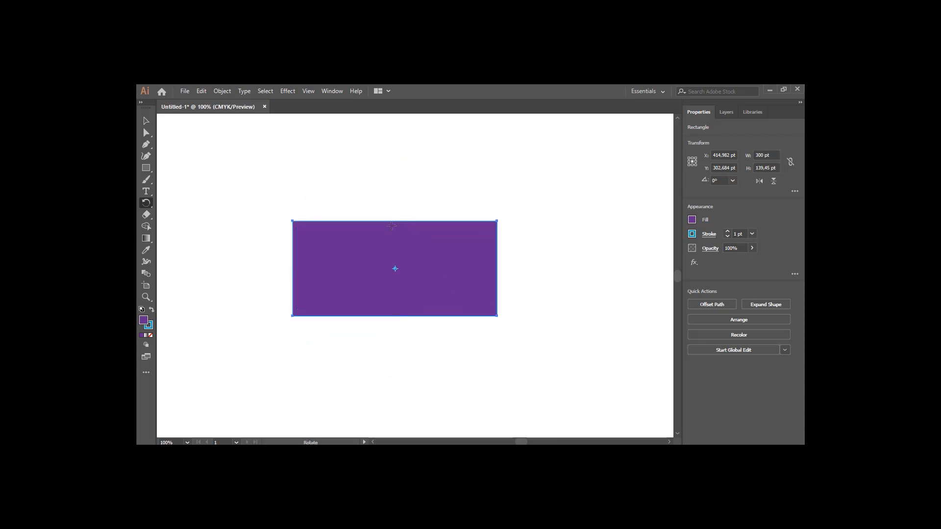
Scale the rectangle down with the Scale Tool to about 256 by 137 pt
{"action": "left_click", "coordinate": [146, 122]}
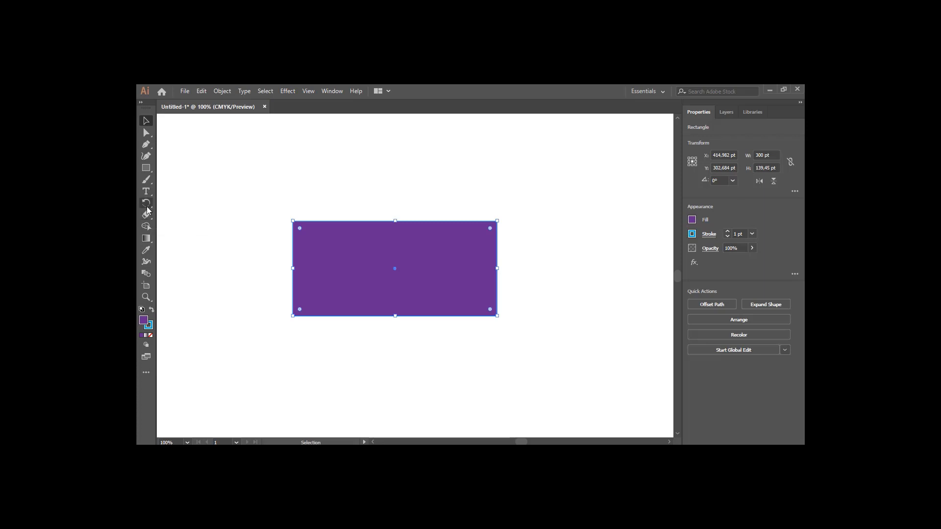
{"action": "left_click", "coordinate": [147, 205]}
{"action": "left_click_drag", "start_coordinate": [147, 210], "coordinate": [180, 217]}
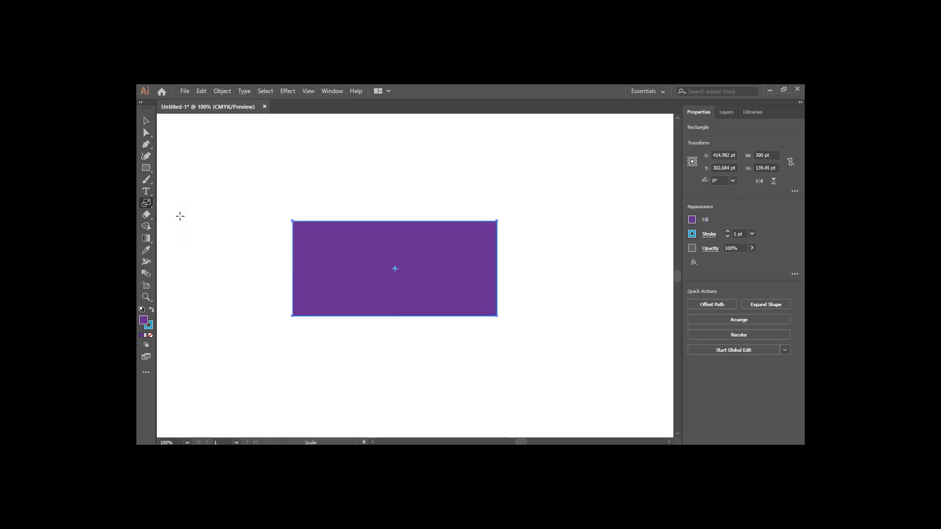
{"action": "left_click_drag", "start_coordinate": [307, 248], "coordinate": [288, 250]}
{"action": "left_click_drag", "start_coordinate": [363, 238], "coordinate": [404, 241]}
{"action": "left_click_drag", "start_coordinate": [298, 269], "coordinate": [336, 275]}
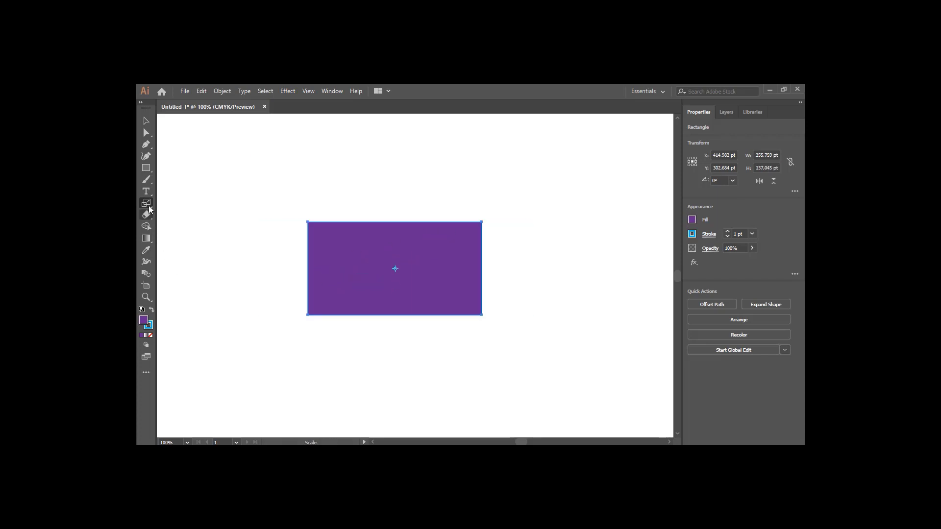
Reflect the rectangle across angled axes with the Reflect Tool, leaving it tilted
{"action": "left_click", "coordinate": [148, 205]}
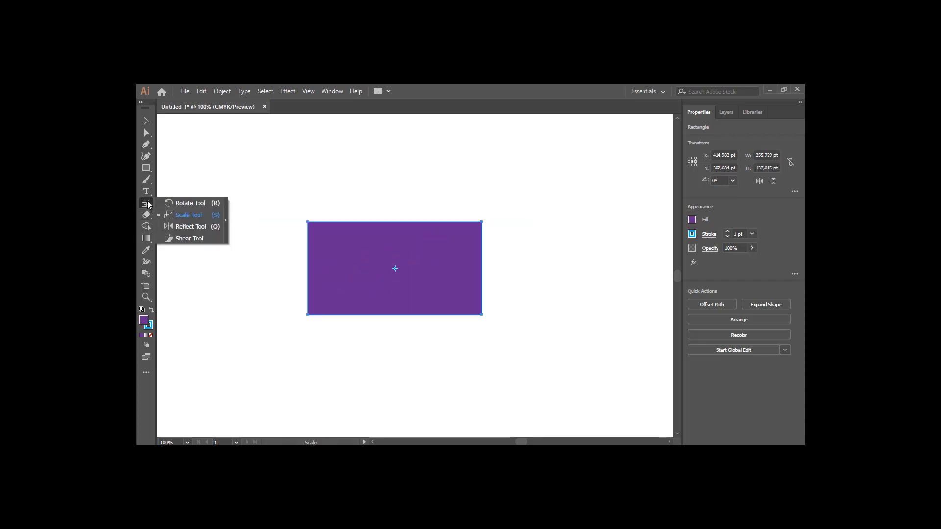
{"action": "left_click", "coordinate": [196, 228]}
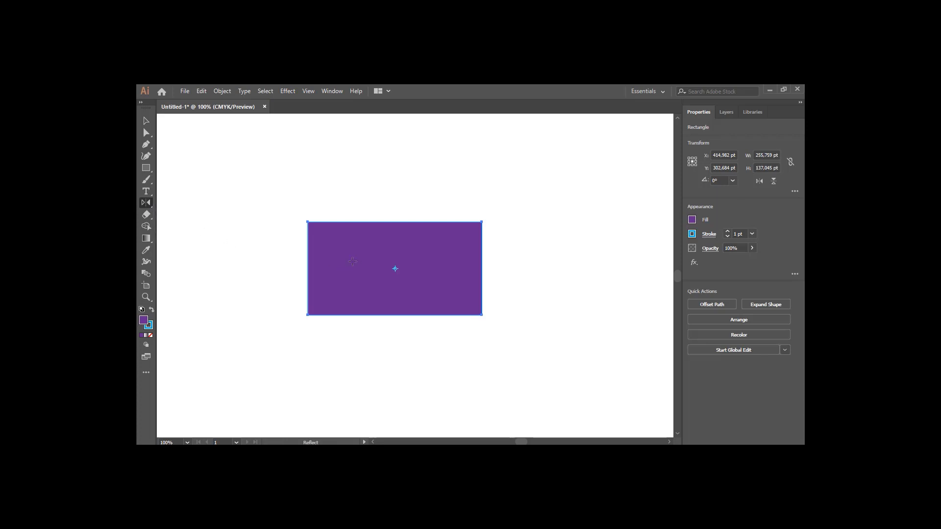
{"action": "left_click_drag", "start_coordinate": [352, 261], "coordinate": [401, 266]}
{"action": "left_click_drag", "start_coordinate": [422, 234], "coordinate": [338, 275]}
{"action": "left_click_drag", "start_coordinate": [384, 240], "coordinate": [364, 247]}
{"action": "left_click_drag", "start_coordinate": [376, 291], "coordinate": [412, 274]}
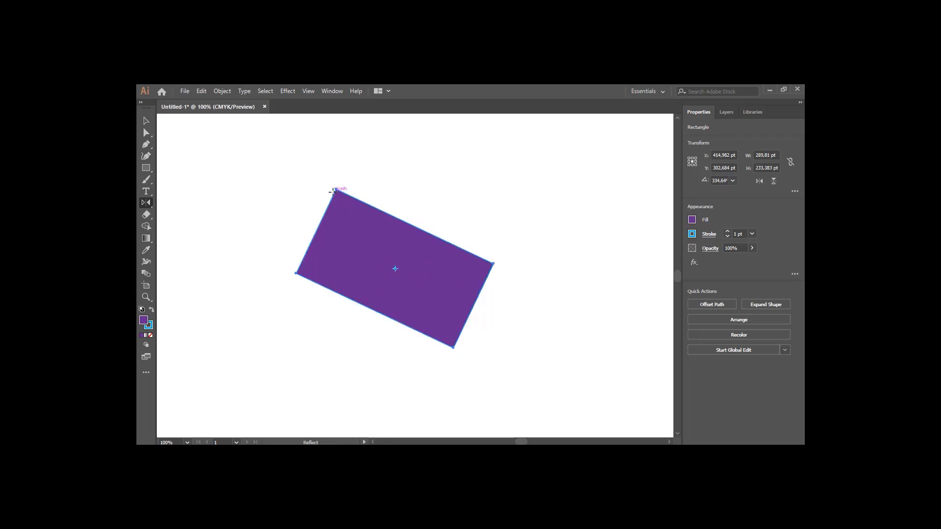
{"action": "left_click_drag", "start_coordinate": [365, 206], "coordinate": [431, 269]}
Shear the rectangle with the Shear Tool into a slanted parallelogram
{"action": "left_click", "coordinate": [147, 207]}
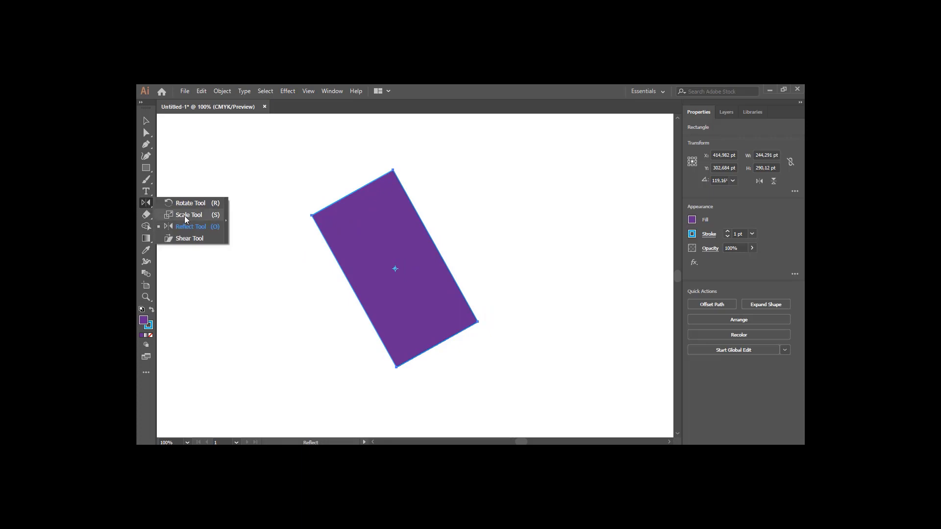
{"action": "left_click", "coordinate": [195, 237]}
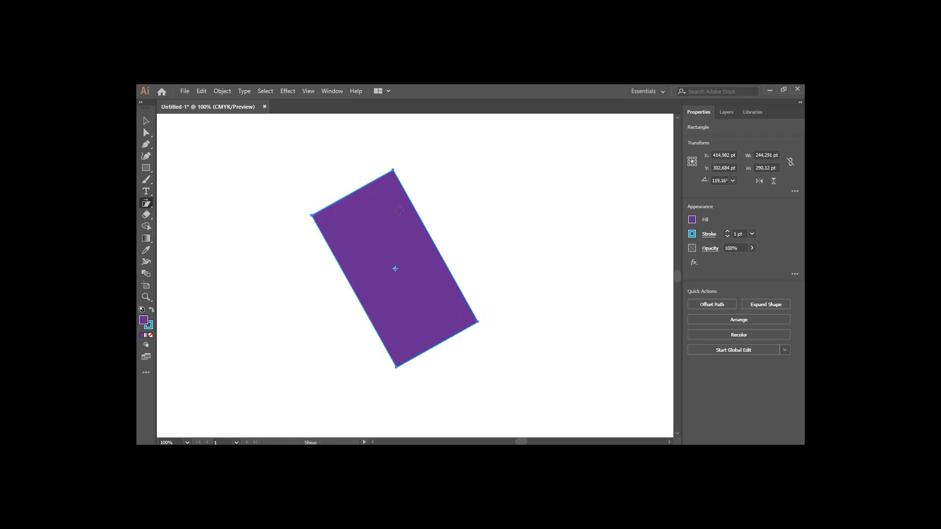
{"action": "left_click_drag", "start_coordinate": [395, 207], "coordinate": [407, 233]}
{"action": "mouse_move", "coordinate": [345, 265]}
{"action": "left_mouse_down"}
{"action": "mouse_move", "coordinate": [385, 321]}
{"action": "mouse_move", "coordinate": [405, 313]}
{"action": "mouse_move", "coordinate": [406, 258]}
{"action": "mouse_move", "coordinate": [394, 251]}
{"action": "mouse_move", "coordinate": [366, 266]}
{"action": "mouse_move", "coordinate": [361, 248]}
{"action": "mouse_move", "coordinate": [358, 262]}
{"action": "left_mouse_up"}
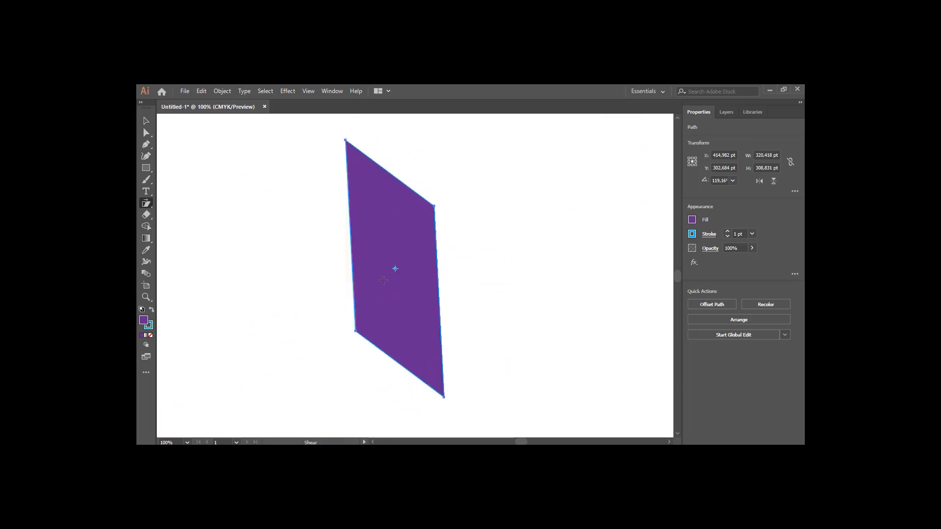
{"action": "mouse_move", "coordinate": [437, 277]}
{"action": "left_mouse_down"}
{"action": "mouse_move", "coordinate": [435, 222]}
{"action": "mouse_move", "coordinate": [440, 259]}
{"action": "left_mouse_up"}
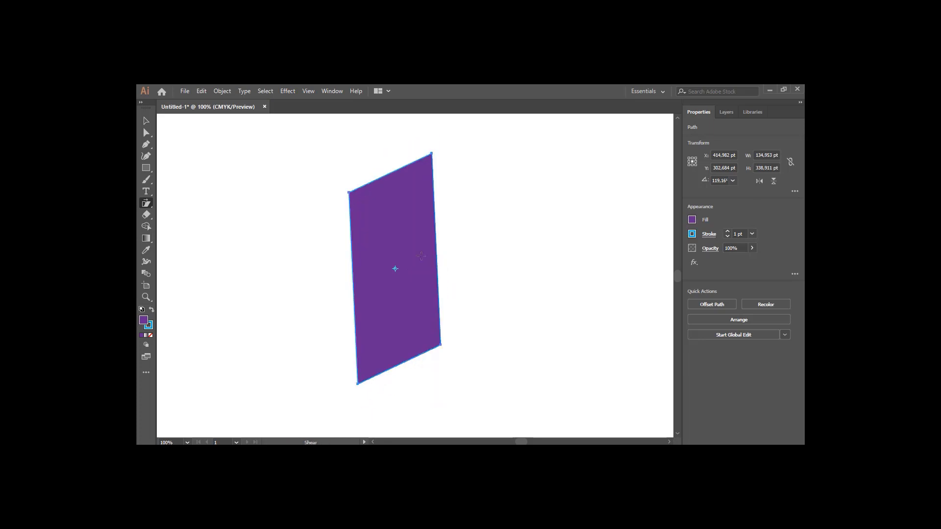
Delete the sheared parallelogram
{"action": "left_click", "coordinate": [144, 123]}
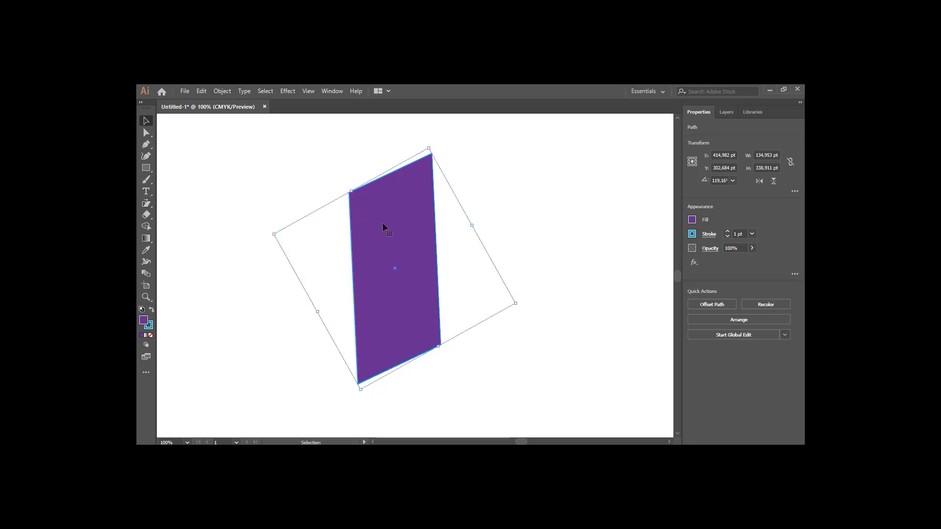
{"action": "key", "text": "Delete"}
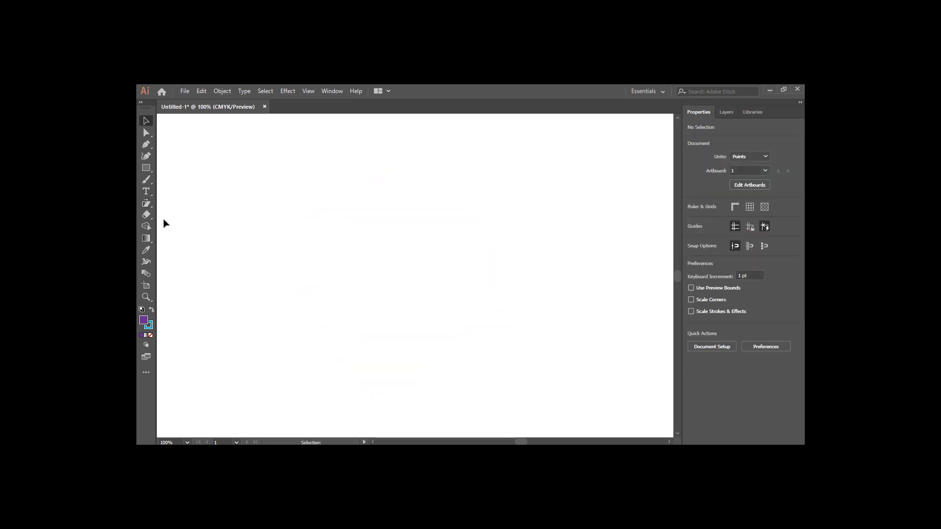
Draw a rectangle about 162 by 124 pt, shear it with the Shear Tool, then delete it
{"action": "left_click", "coordinate": [145, 168]}
{"action": "left_click_drag", "start_coordinate": [345, 216], "coordinate": [456, 301]}
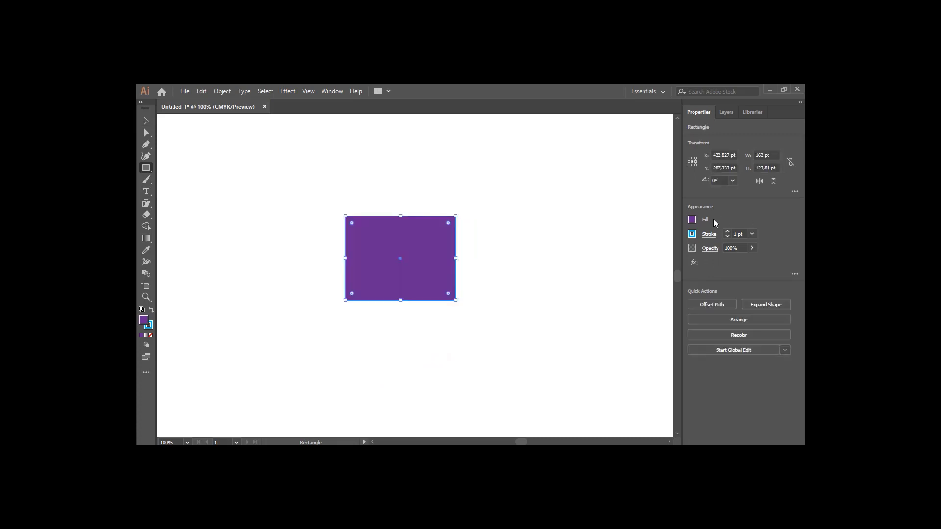
{"action": "left_click", "coordinate": [146, 203]}
{"action": "left_click_drag", "start_coordinate": [399, 219], "coordinate": [428, 215]}
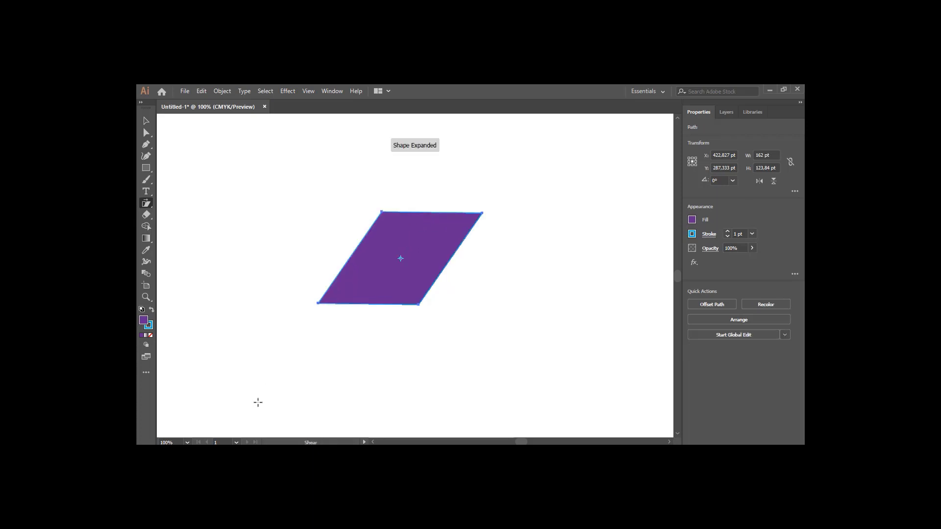
{"action": "left_click", "coordinate": [146, 121]}
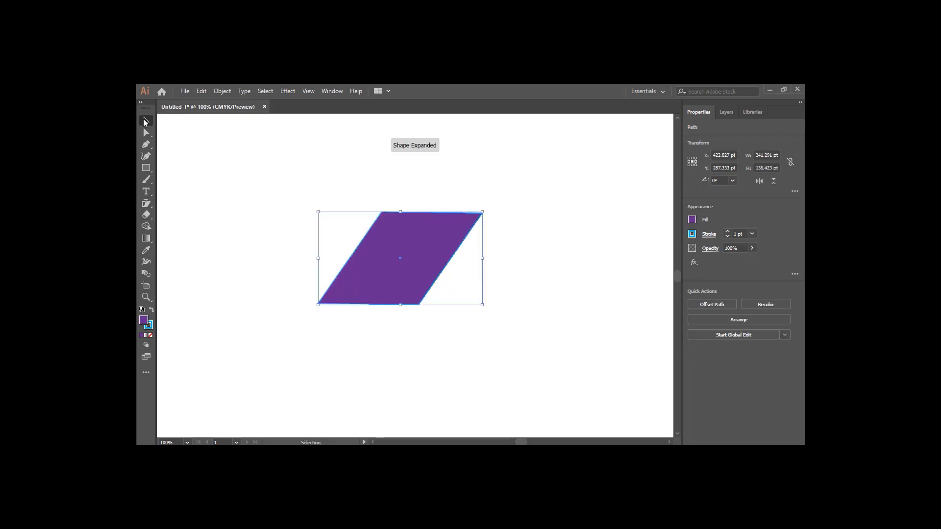
{"action": "left_click", "coordinate": [445, 174]}
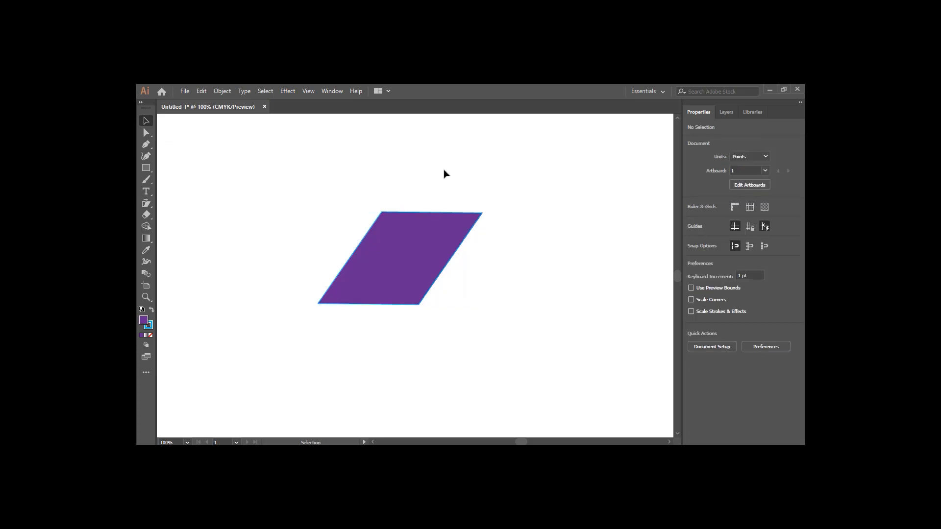
{"action": "left_click", "coordinate": [391, 240]}
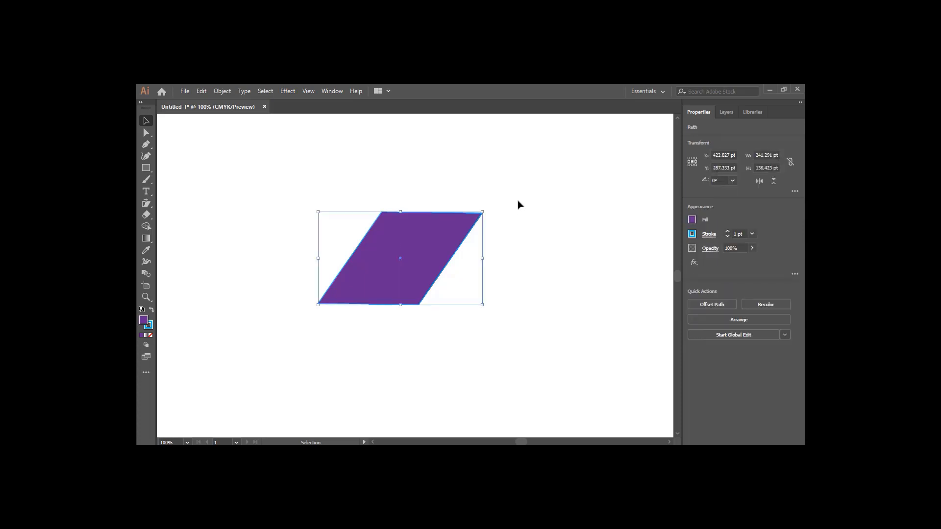
{"action": "key", "text": "Delete"}
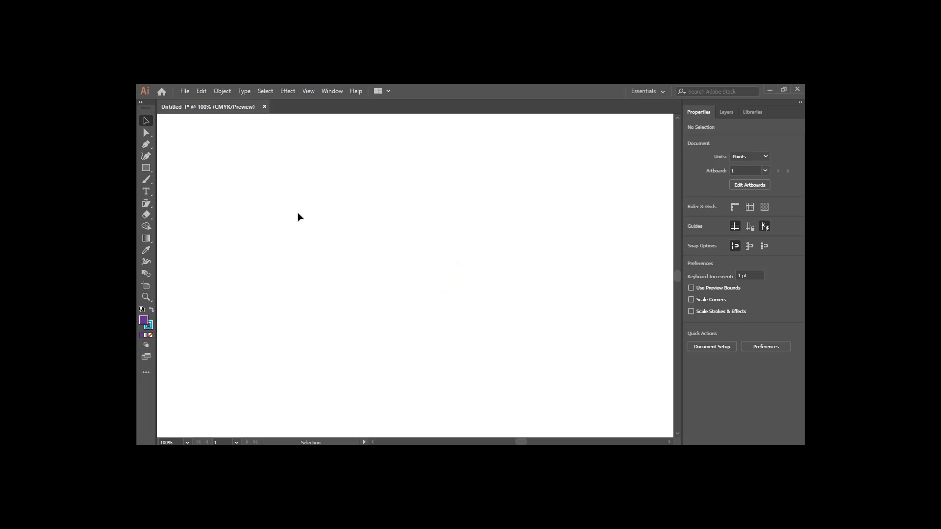
Draw a rectangle about 251 by 110 pt and delete it
{"action": "left_click", "coordinate": [146, 168]}
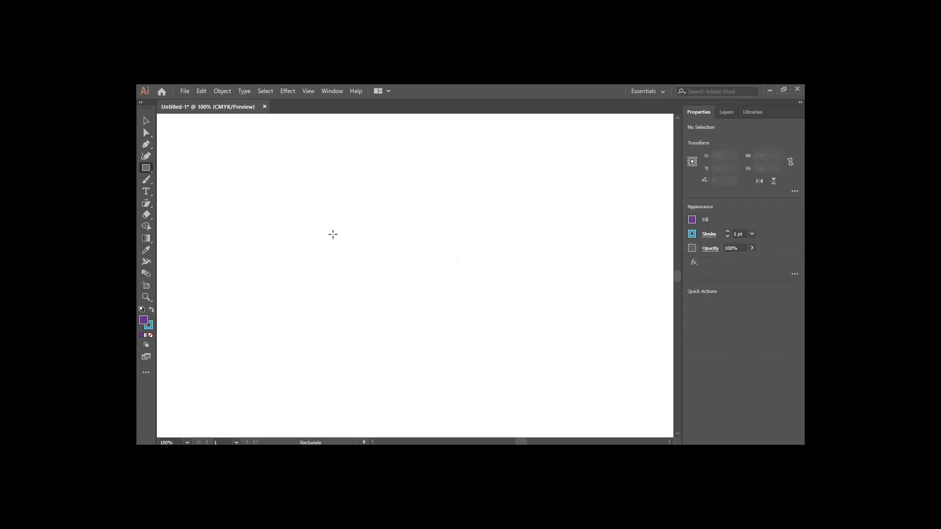
{"action": "left_click_drag", "start_coordinate": [326, 207], "coordinate": [497, 281]}
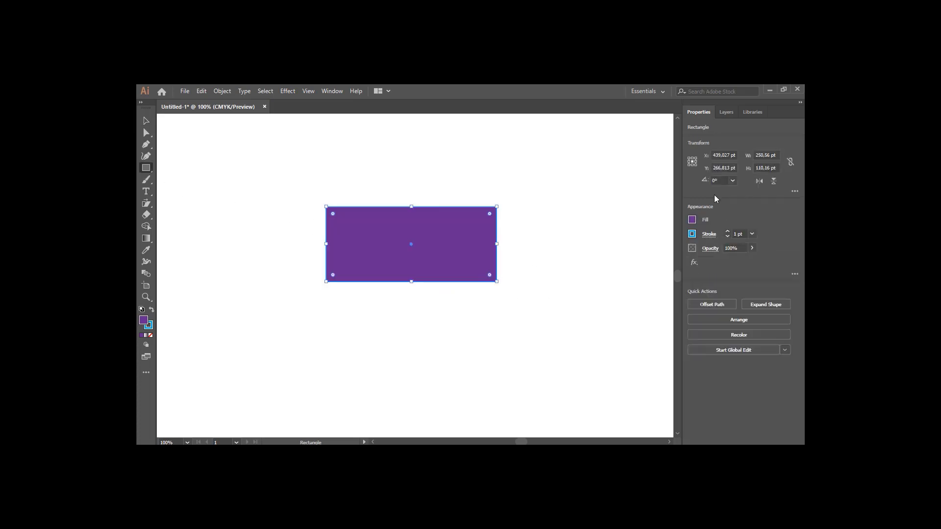
{"action": "left_click", "coordinate": [146, 121]}
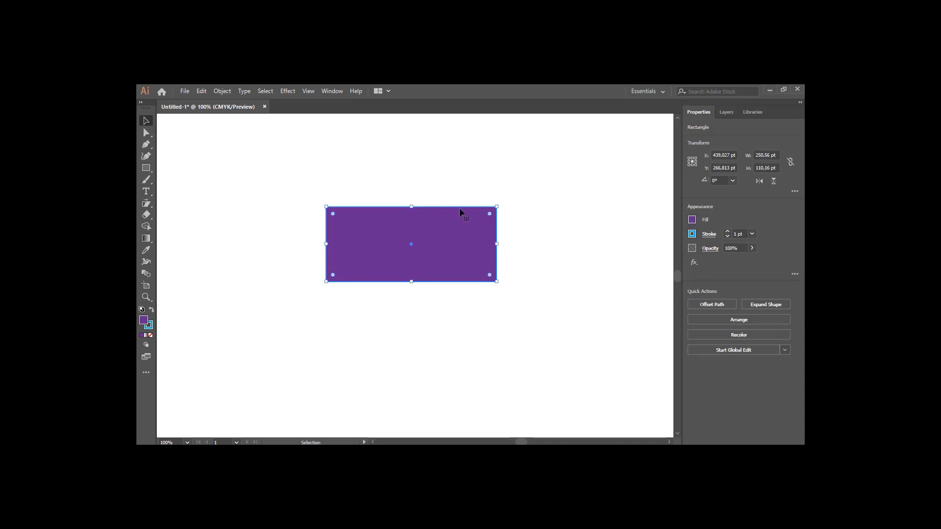
{"action": "key", "text": "Delete"}
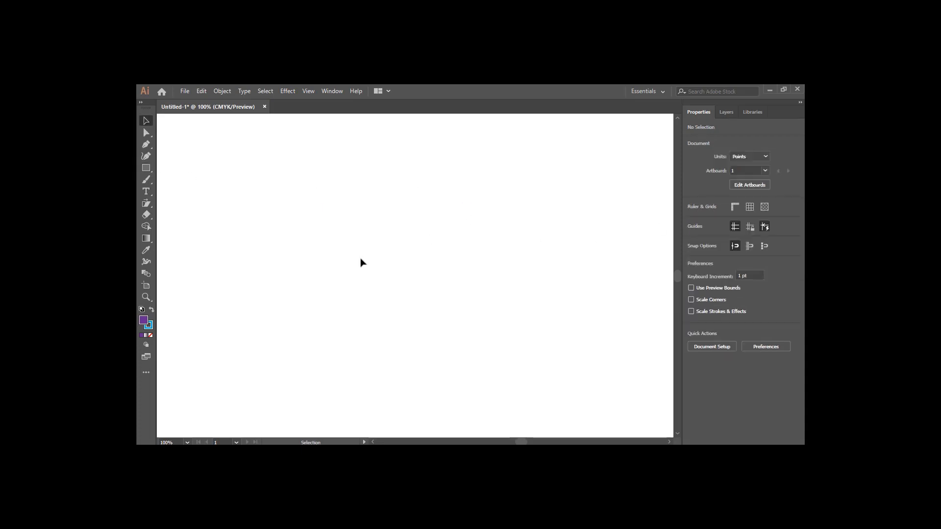
Draw a rectangle about 237 by 102 pt and set its fill to red
{"action": "left_click", "coordinate": [145, 168]}
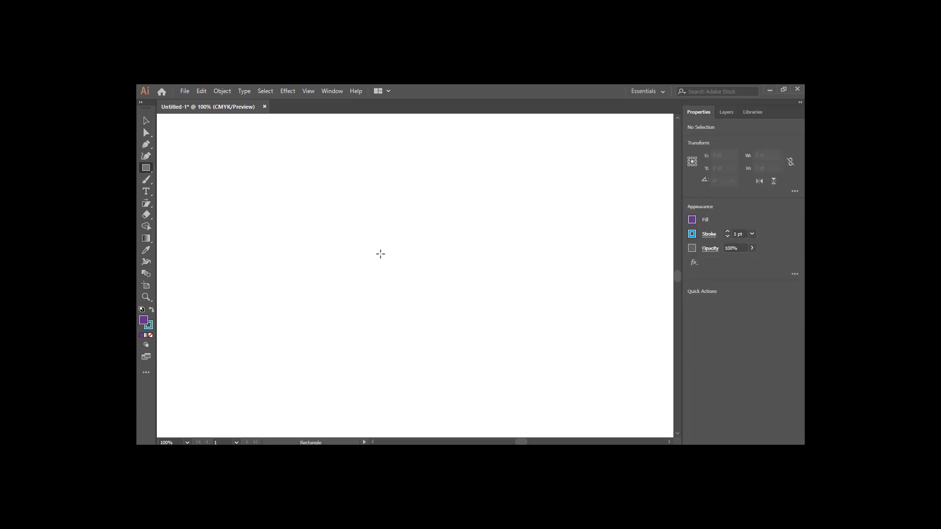
{"action": "left_click_drag", "start_coordinate": [345, 229], "coordinate": [506, 298]}
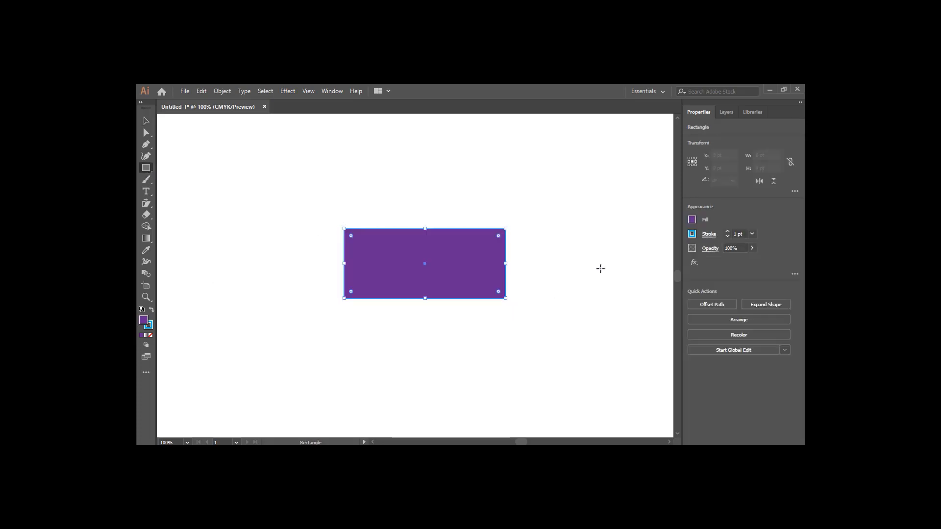
{"action": "left_click", "coordinate": [692, 220]}
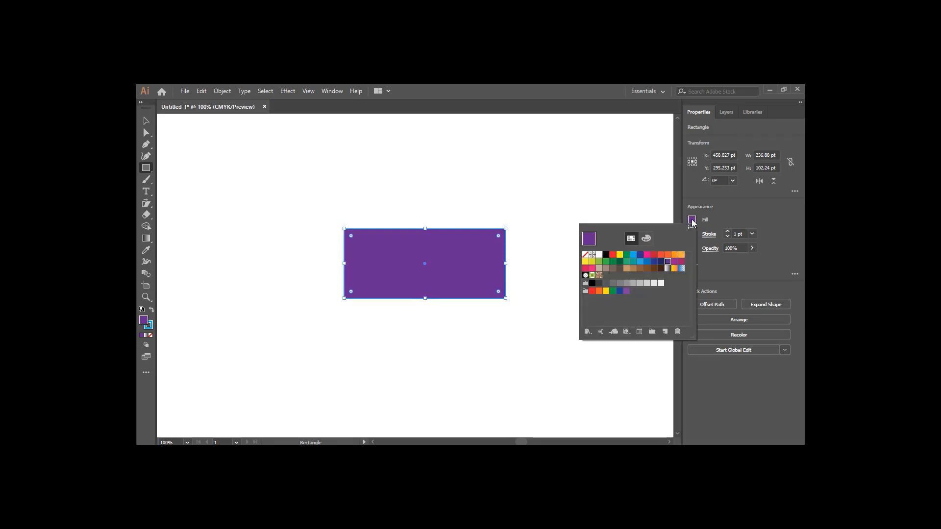
{"action": "left_click", "coordinate": [614, 255]}
{"action": "left_click", "coordinate": [724, 209]}
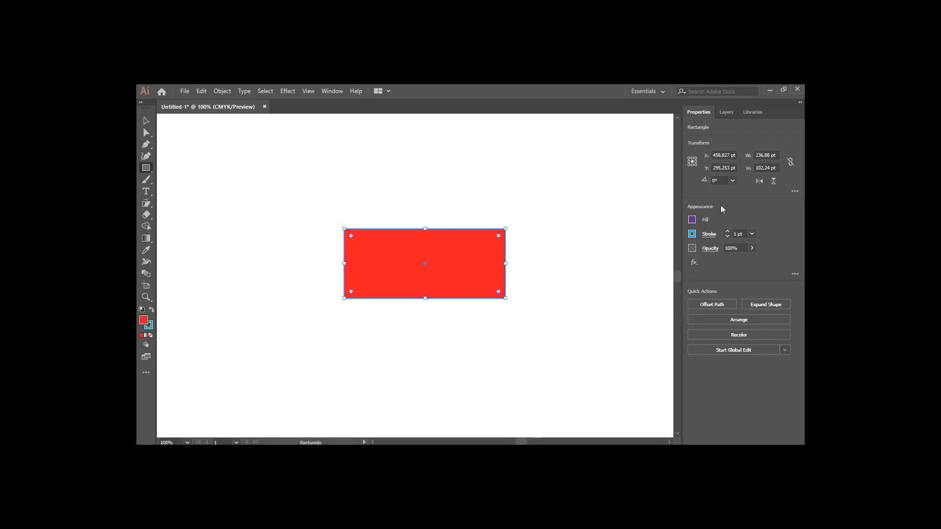
{"action": "left_click", "coordinate": [692, 235]}
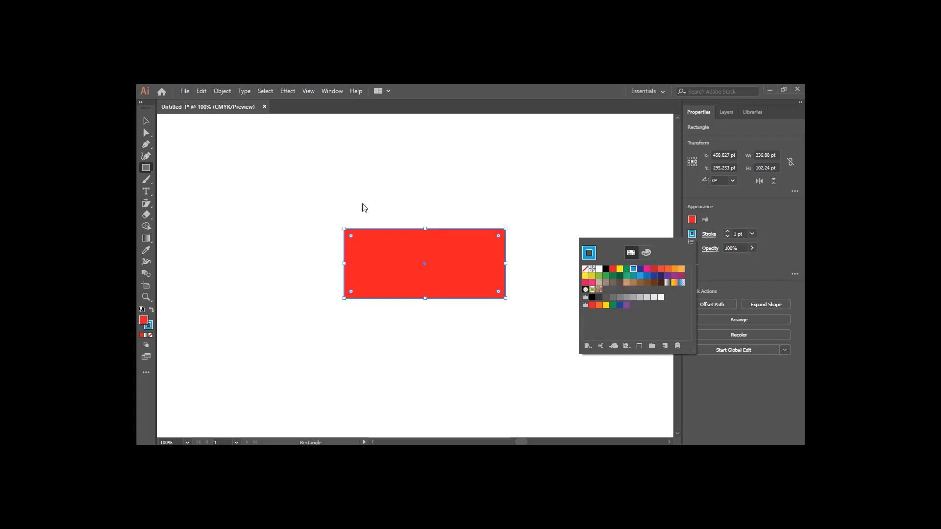
{"action": "left_click", "coordinate": [145, 122]}
{"action": "left_click", "coordinate": [145, 122]}
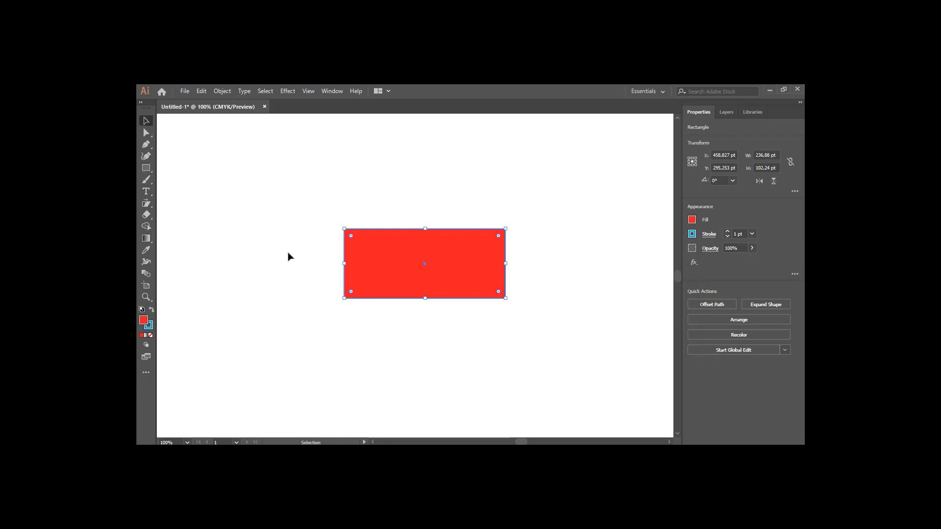
{"action": "scroll", "coordinate": [374, 209], "scroll_direction": "down", "scroll_amount": 2}
{"action": "scroll", "coordinate": [374, 209], "scroll_direction": "up", "scroll_amount": 3}
{"action": "scroll", "coordinate": [375, 209], "scroll_direction": "down", "scroll_amount": 2}
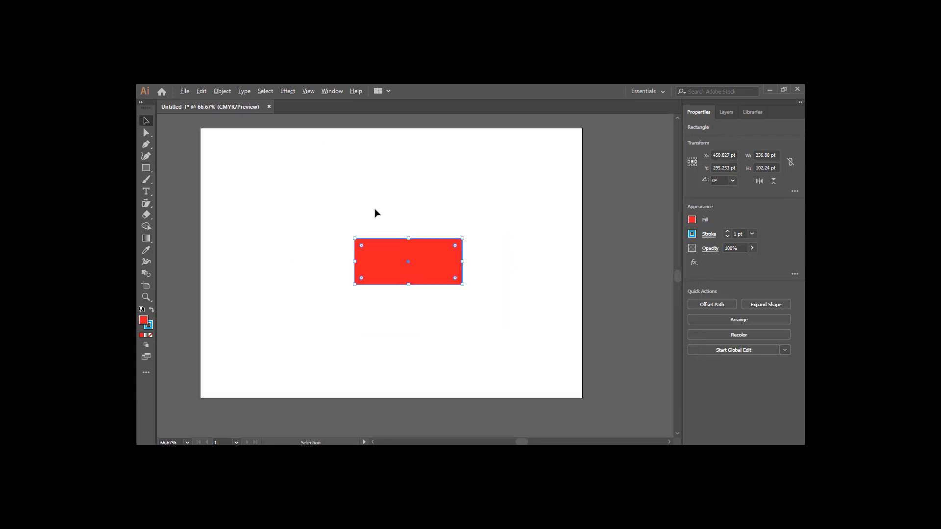
{"action": "scroll", "coordinate": [374, 209], "scroll_direction": "up", "scroll_amount": 1}
{"action": "left_click_drag", "start_coordinate": [317, 263], "coordinate": [359, 276]}
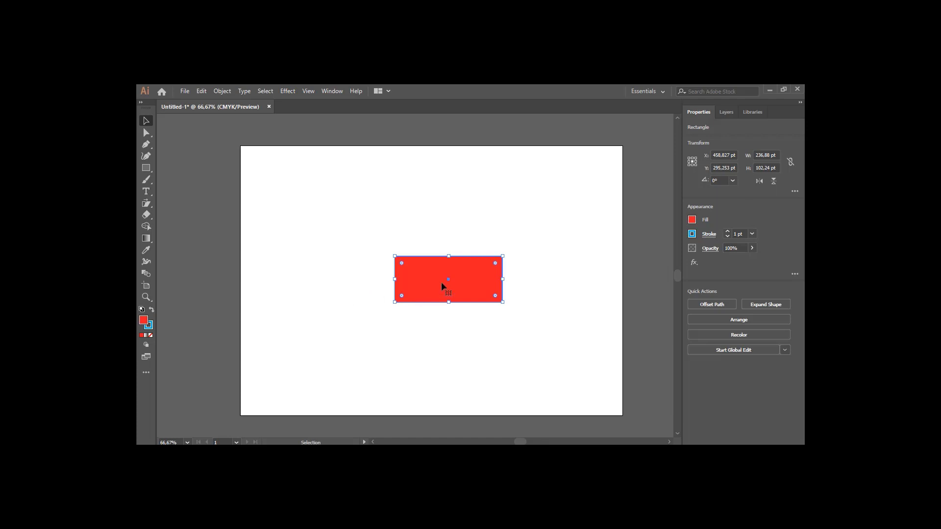
{"action": "scroll", "coordinate": [441, 281], "scroll_direction": "up", "scroll_amount": 1}
{"action": "scroll", "coordinate": [441, 281], "scroll_direction": "down", "scroll_amount": 2}
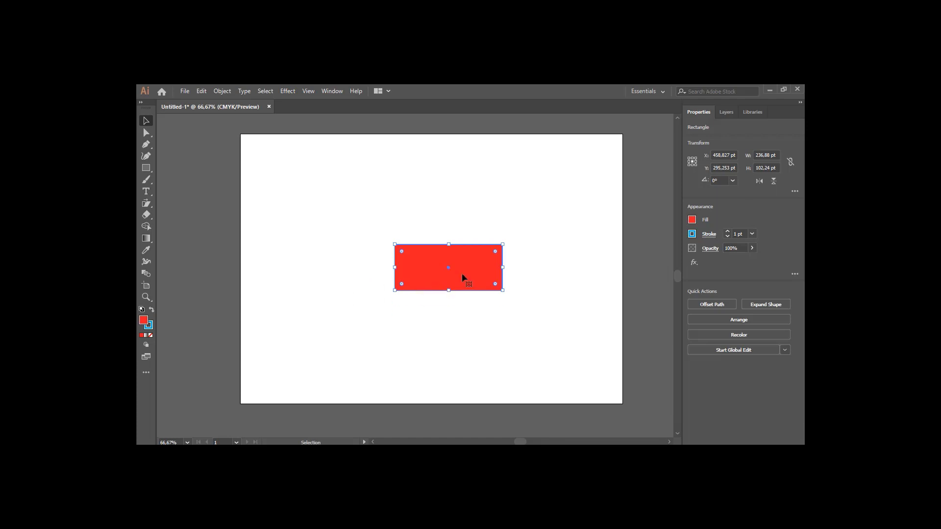
{"action": "left_click", "coordinate": [291, 203]}
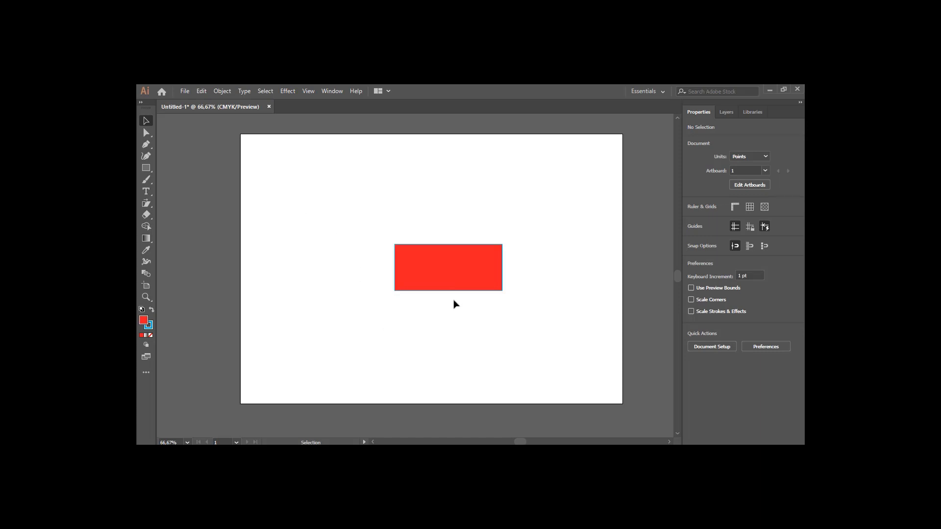
Experiment with rounding the rectangle's corners using the live corner widgets, undoing the first attempts
{"action": "left_click", "coordinate": [484, 269]}
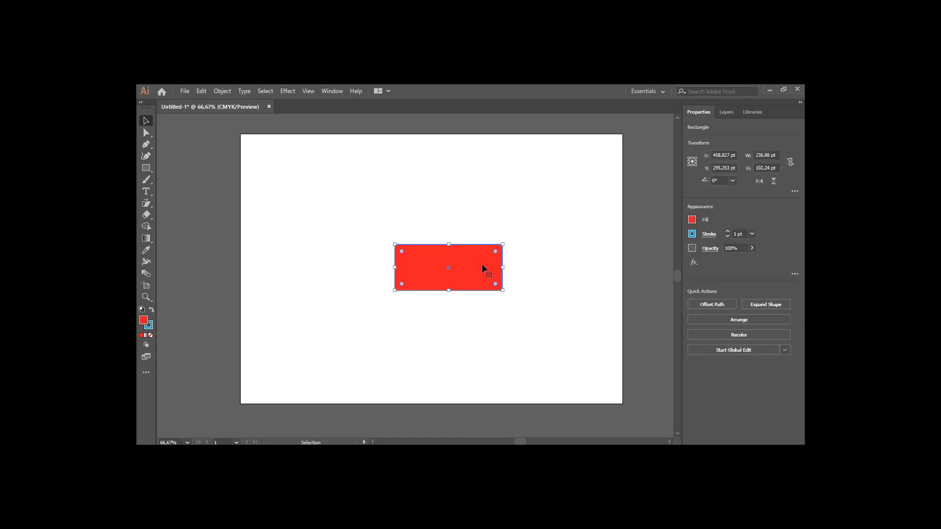
{"action": "scroll", "coordinate": [482, 265], "scroll_direction": "up", "scroll_amount": 2}
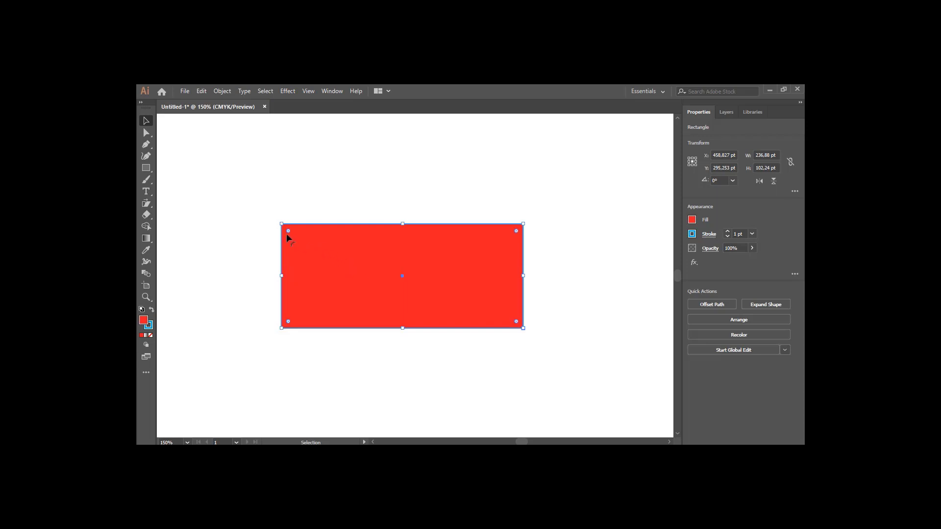
{"action": "left_click_drag", "start_coordinate": [289, 231], "coordinate": [353, 260]}
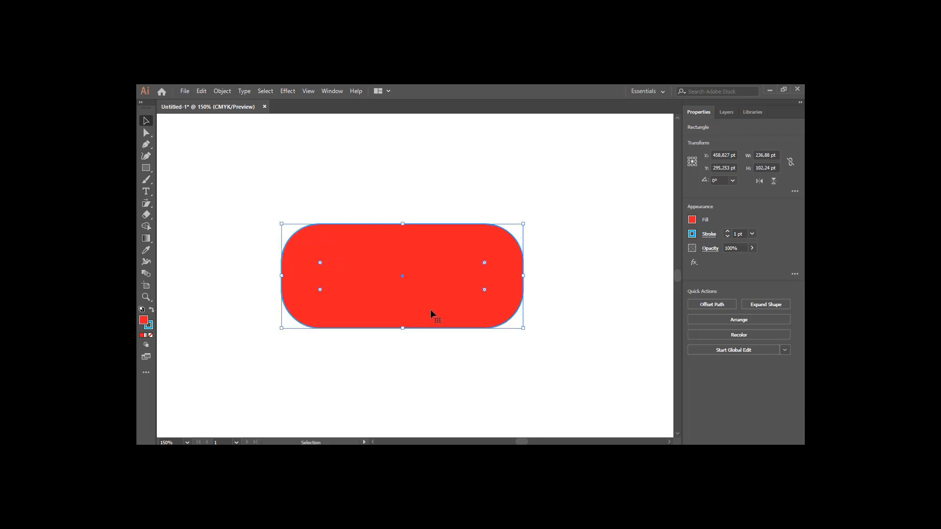
{"action": "key", "text": "ctrl+z"}
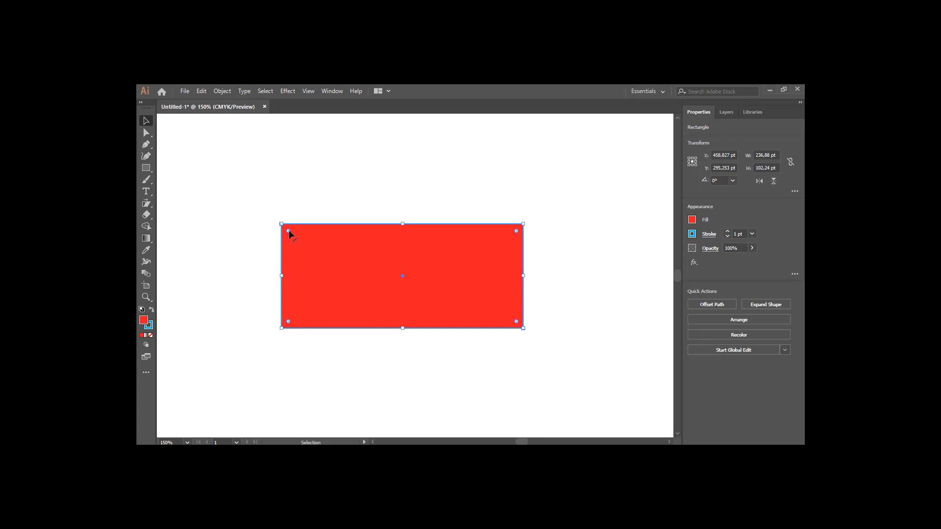
{"action": "left_click_drag", "start_coordinate": [288, 231], "coordinate": [321, 255]}
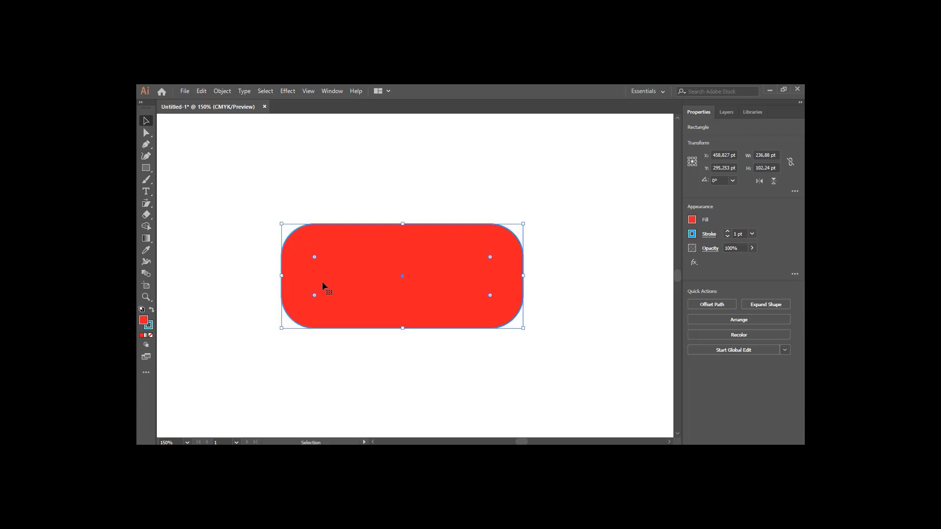
{"action": "key", "text": "ctrl+z"}
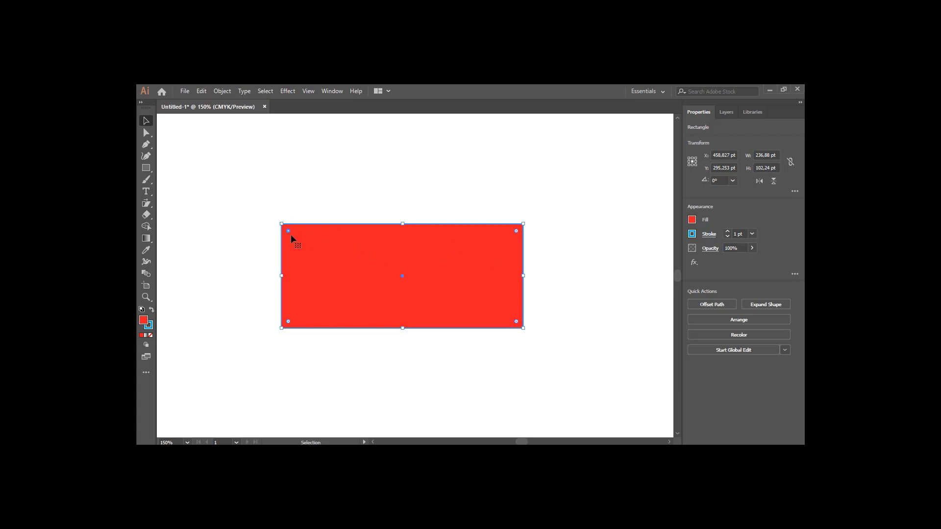
{"action": "left_click_drag", "start_coordinate": [289, 231], "coordinate": [320, 256]}
{"action": "left_click_drag", "start_coordinate": [516, 322], "coordinate": [475, 298]}
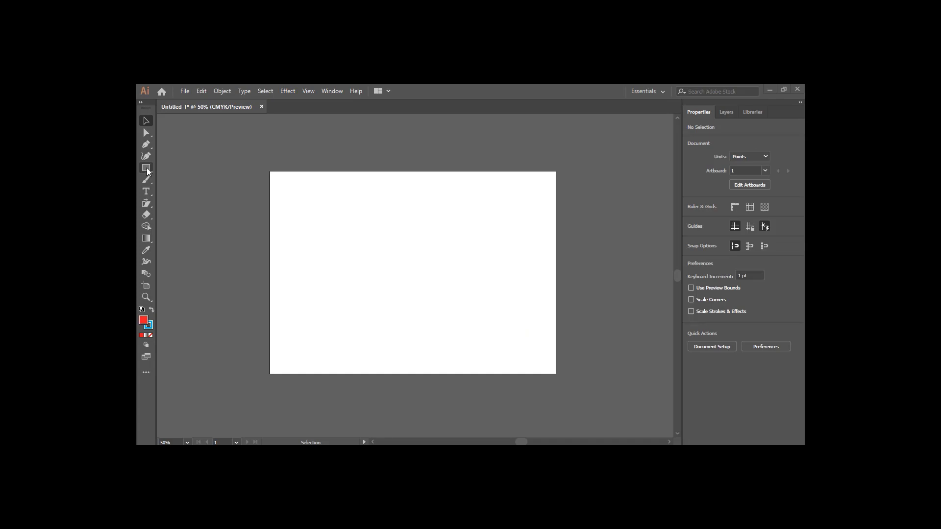
Draw a wide ellipse near the artboard's top left and a tall ellipse about 91 by 150 pt with the Ellipse Tool
{"action": "left_click", "coordinate": [147, 169]}
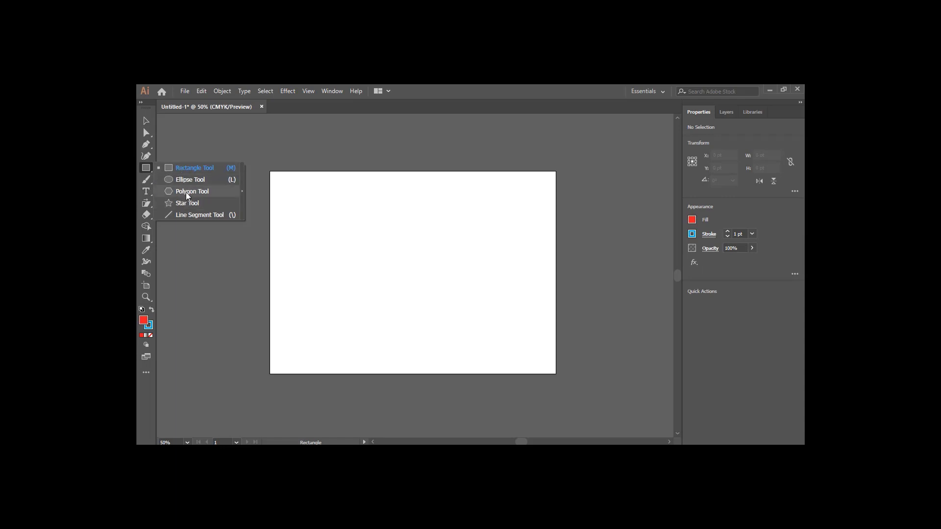
{"action": "left_click", "coordinate": [177, 168]}
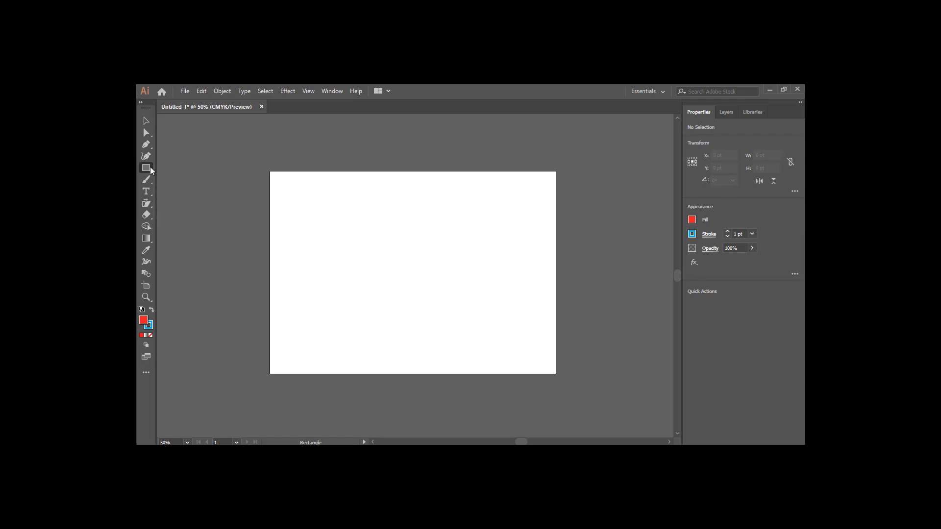
{"action": "left_click", "coordinate": [148, 169]}
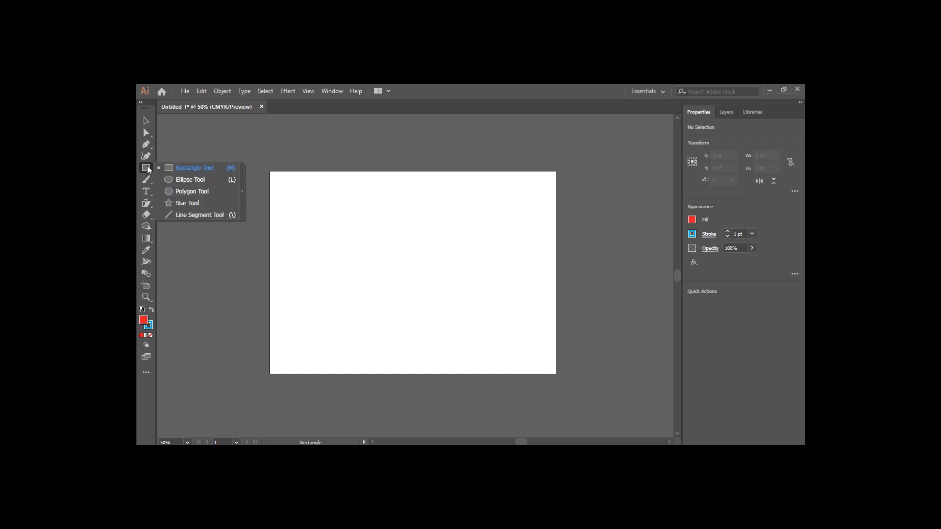
{"action": "left_click", "coordinate": [187, 181]}
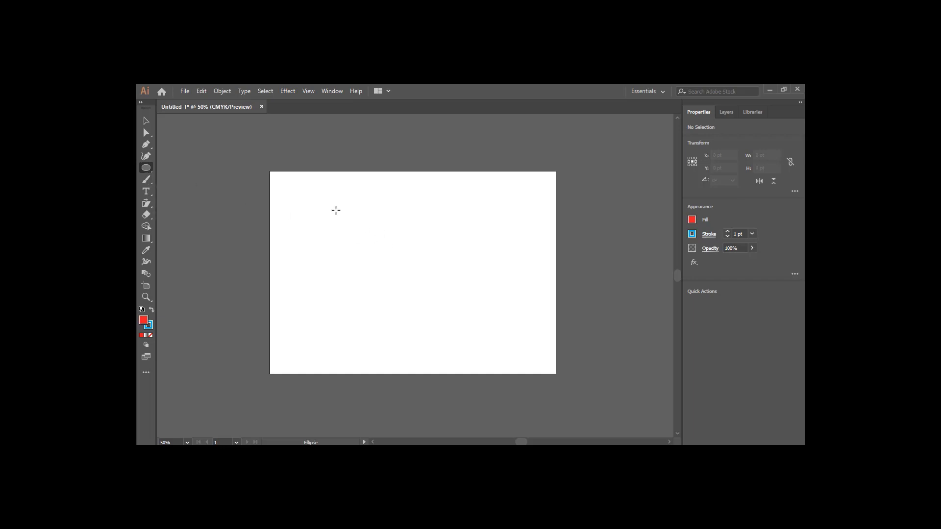
{"action": "left_click_drag", "start_coordinate": [313, 191], "coordinate": [405, 215]}
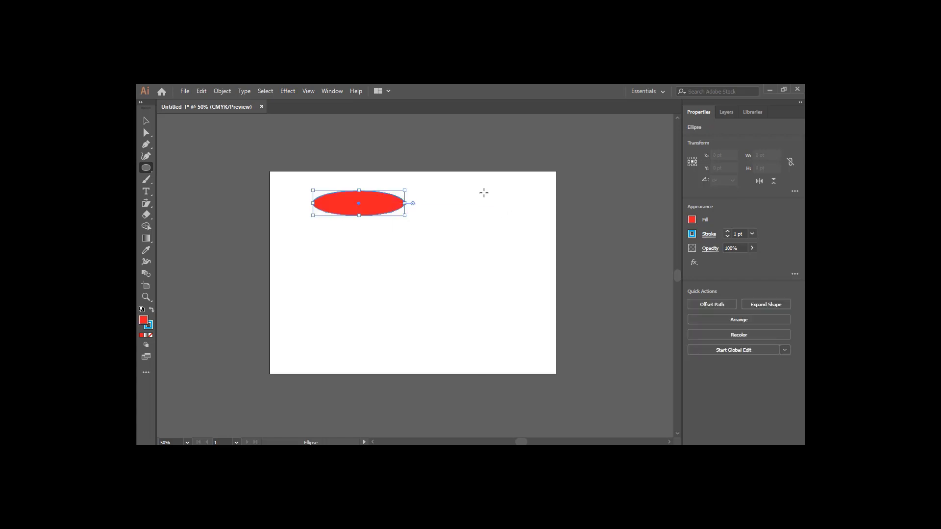
{"action": "left_click_drag", "start_coordinate": [480, 191], "coordinate": [510, 241]}
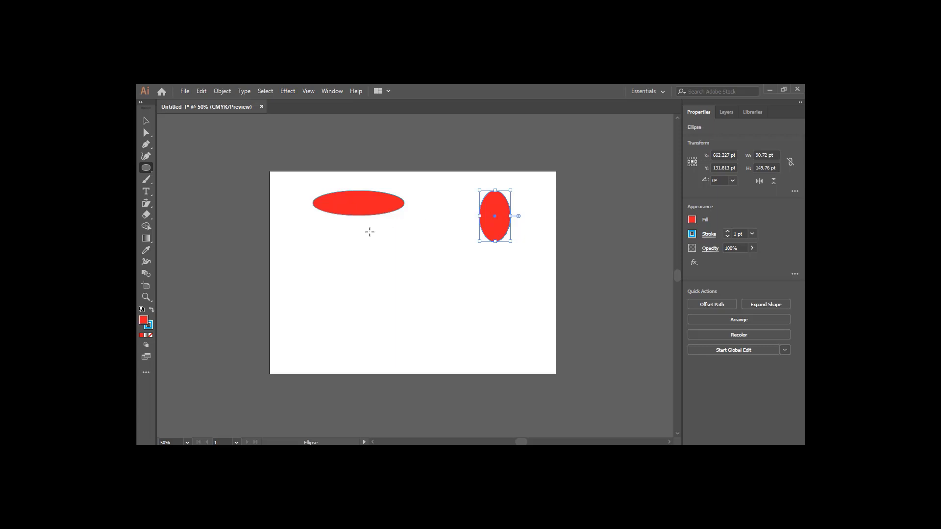
Draw a slender horizontal ellipse, a slender tall ellipse about 40 by 158 pt, and three circles about 145 pt across
{"action": "left_click_drag", "start_coordinate": [368, 229], "coordinate": [450, 242]}
{"action": "left_click_drag", "start_coordinate": [460, 187], "coordinate": [475, 241]}
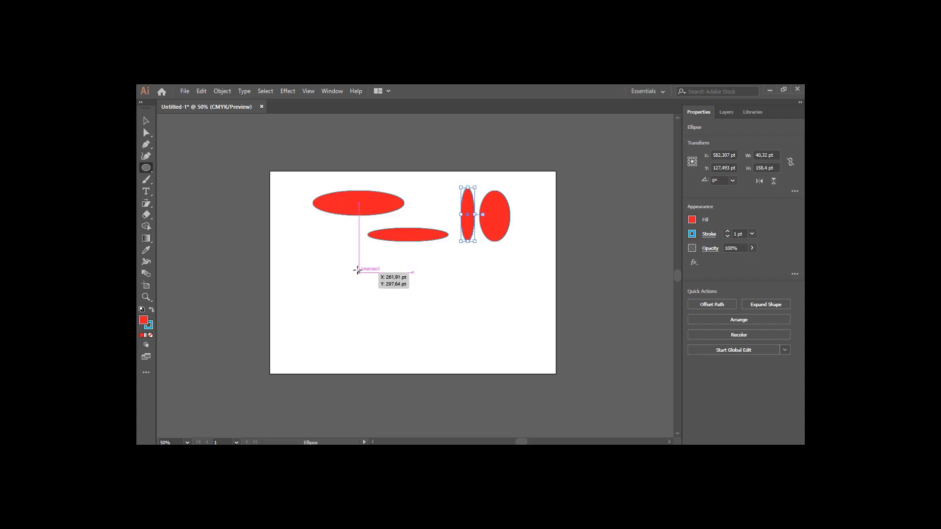
{"action": "left_click_drag", "start_coordinate": [358, 270], "coordinate": [408, 319]}
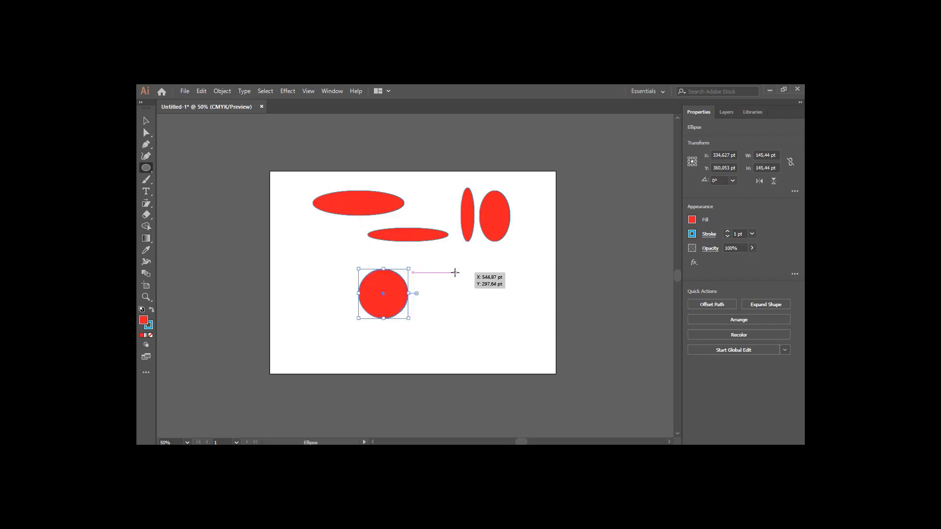
{"action": "left_click_drag", "start_coordinate": [455, 272], "coordinate": [501, 318]}
{"action": "mouse_move", "coordinate": [309, 235]}
{"action": "left_mouse_down"}
{"action": "mouse_move", "coordinate": [336, 272]}
{"action": "mouse_move", "coordinate": [358, 283]}
{"action": "left_mouse_up"}
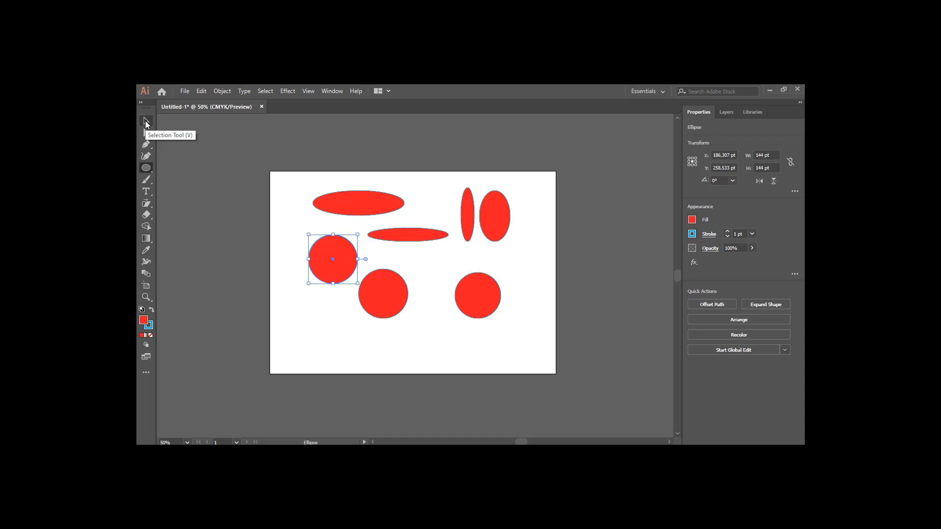
Set the selected circle's fill to blue and its stroke to none
{"action": "left_click", "coordinate": [145, 120]}
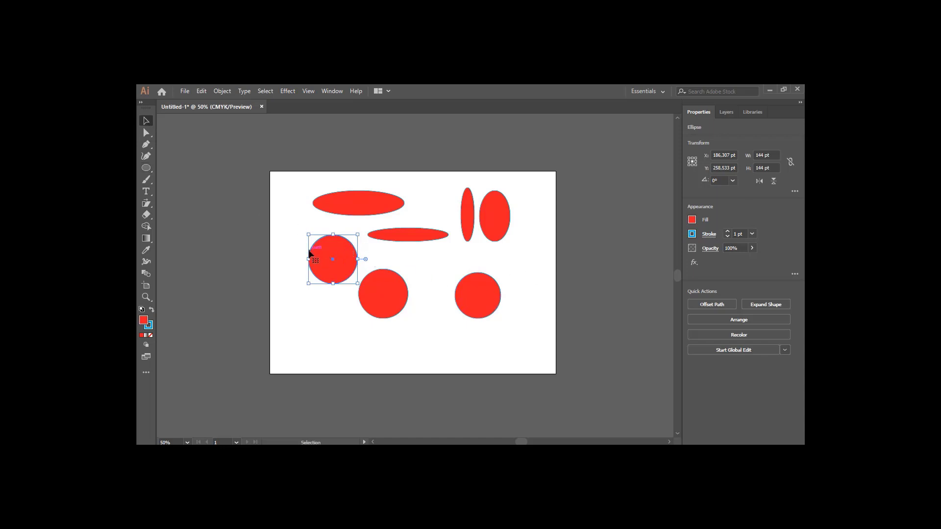
{"action": "left_click", "coordinate": [692, 220]}
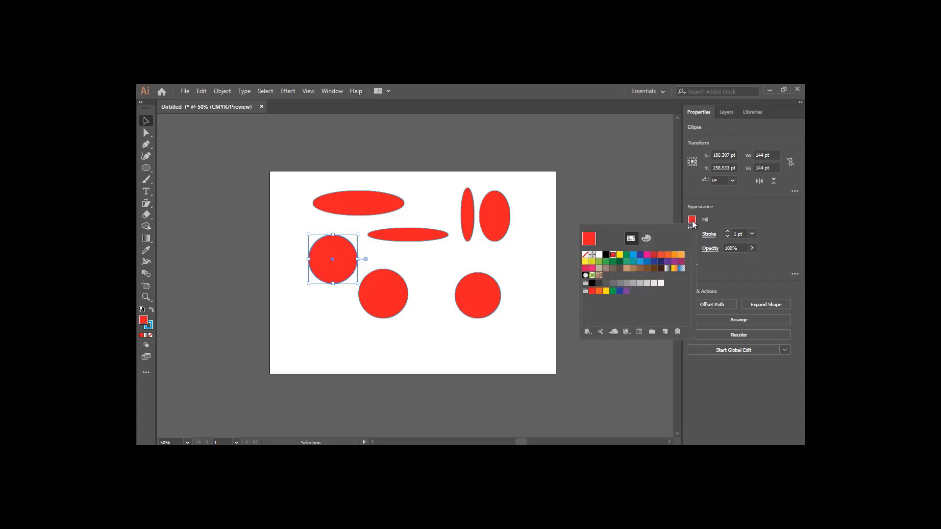
{"action": "left_click", "coordinate": [633, 255]}
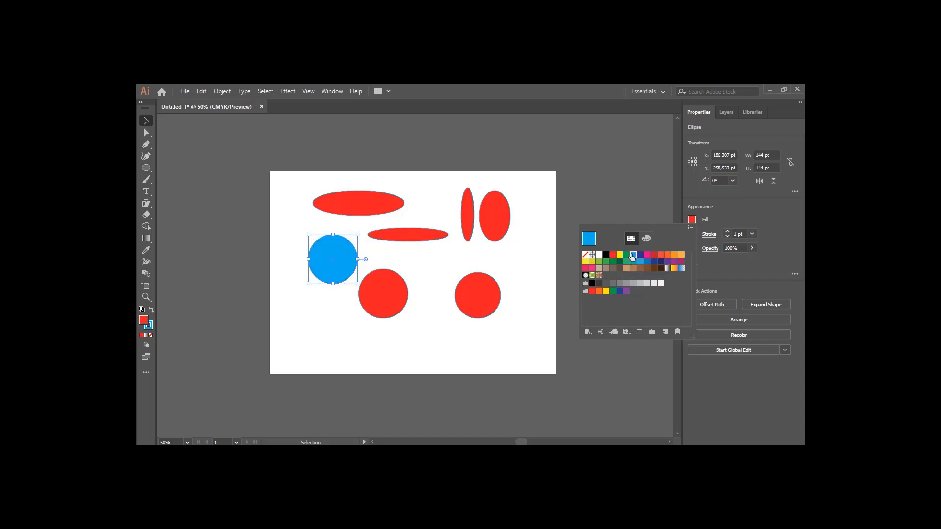
{"action": "left_click", "coordinate": [717, 223]}
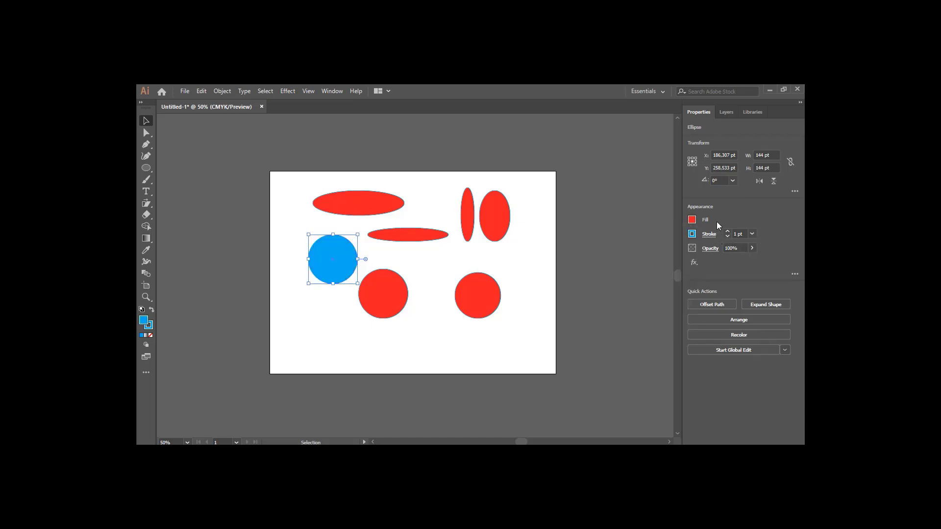
{"action": "left_click", "coordinate": [692, 235]}
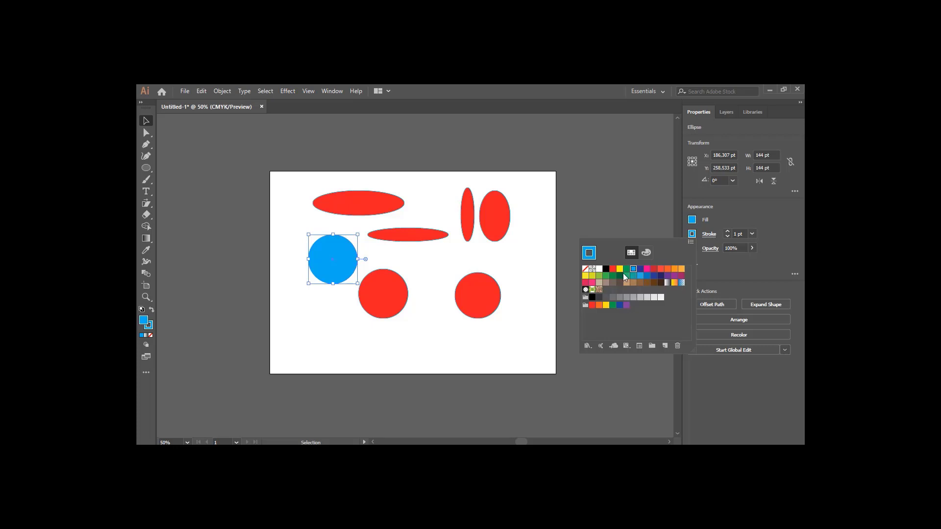
{"action": "left_click", "coordinate": [585, 270]}
Draw a polygon with the Polygon Tool on the empty artboard and move it down and right
{"action": "left_click", "coordinate": [351, 301]}
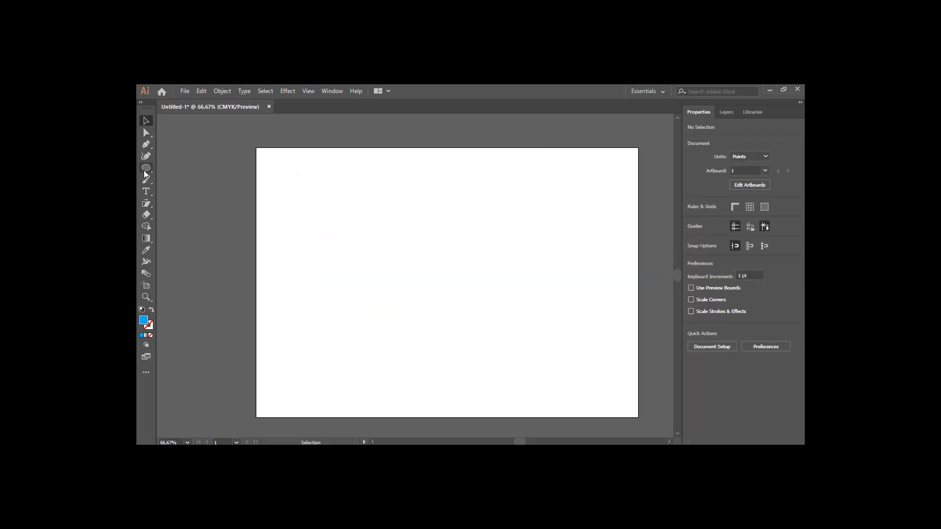
{"action": "left_click", "coordinate": [145, 169]}
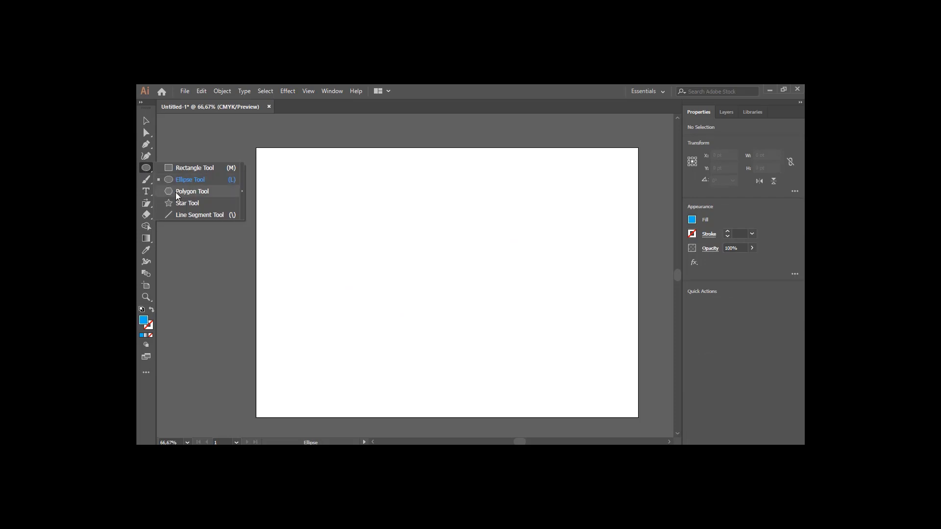
{"action": "left_click", "coordinate": [177, 194]}
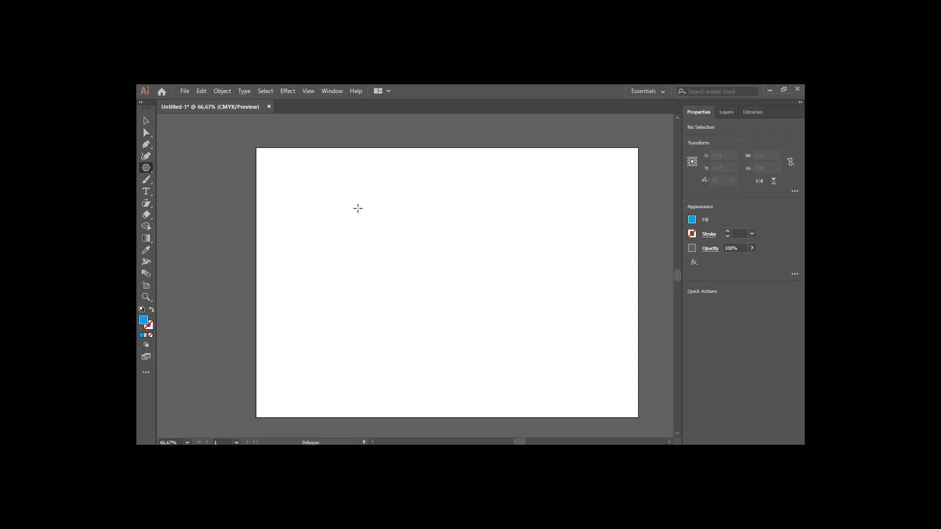
{"action": "left_click_drag", "start_coordinate": [358, 208], "coordinate": [394, 246]}
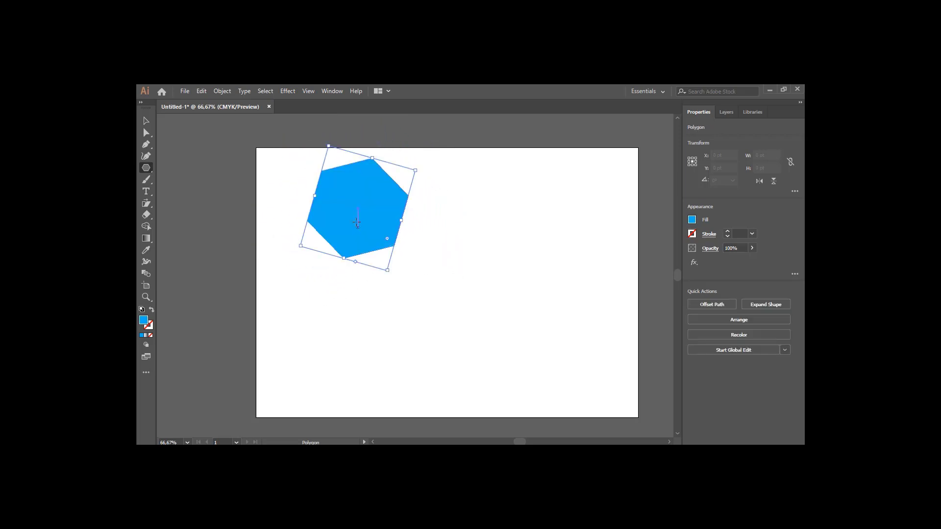
{"action": "key", "text": "v"}
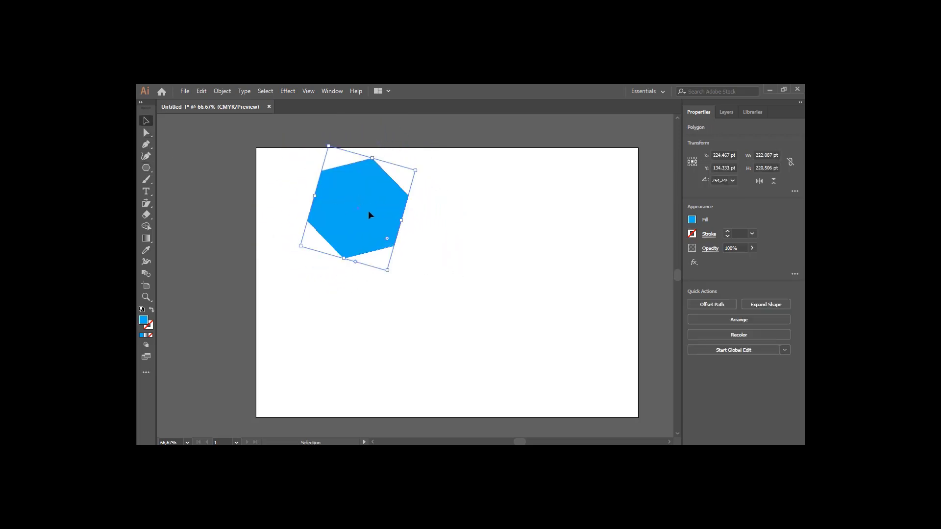
{"action": "left_click_drag", "start_coordinate": [369, 215], "coordinate": [428, 278]}
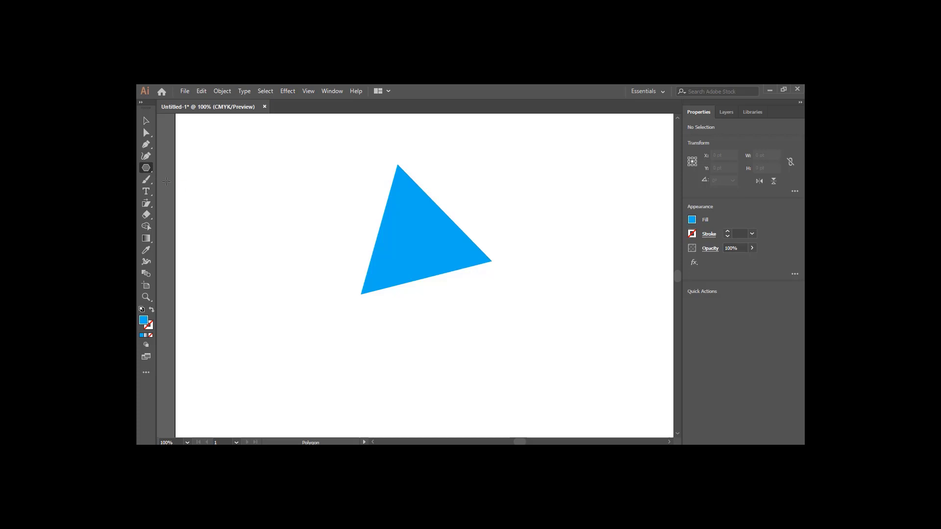
Create a polygon with 4 sides by clicking on the artboard with the Polygon Tool
{"action": "scroll", "coordinate": [180, 191], "scroll_direction": "down", "scroll_amount": 1}
{"action": "scroll", "coordinate": [194, 201], "scroll_direction": "down", "scroll_amount": 1}
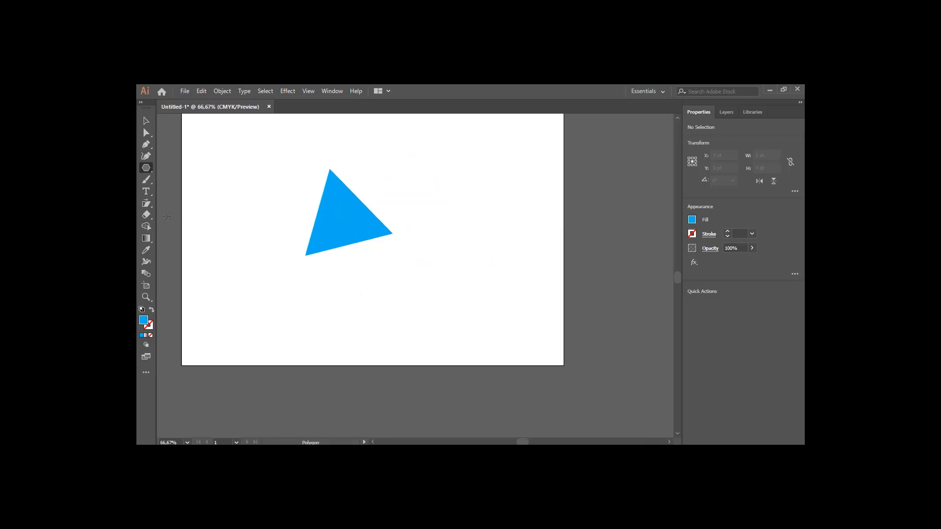
{"action": "left_click", "coordinate": [172, 226]}
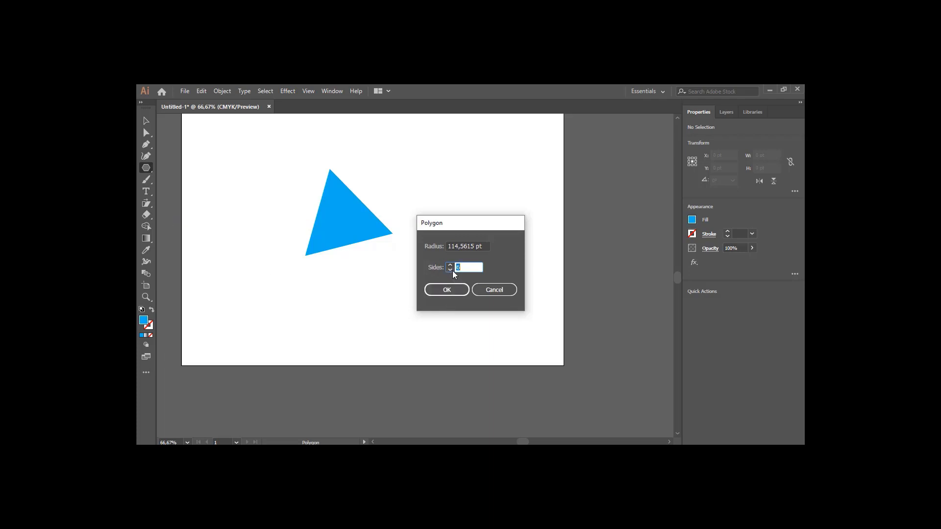
{"action": "type", "text": "4"}
{"action": "left_click", "coordinate": [453, 292]}
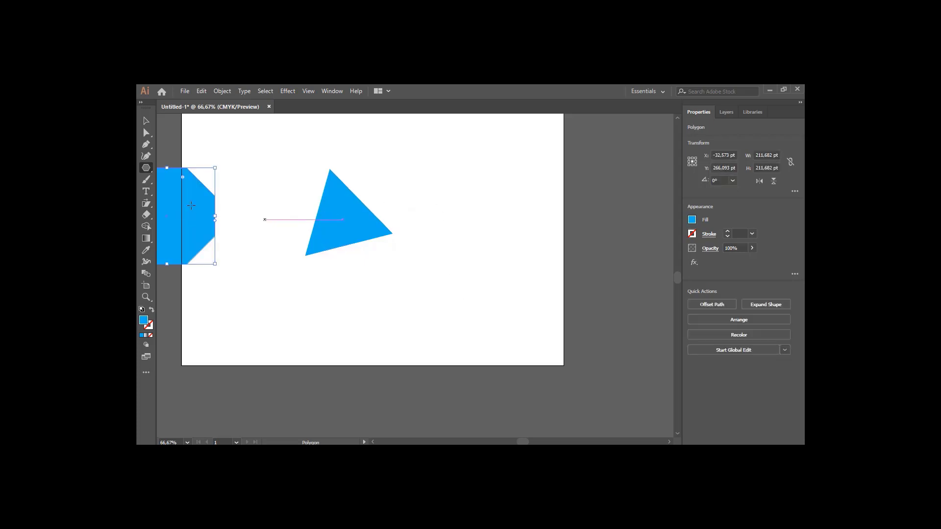
{"action": "left_click", "coordinate": [146, 122]}
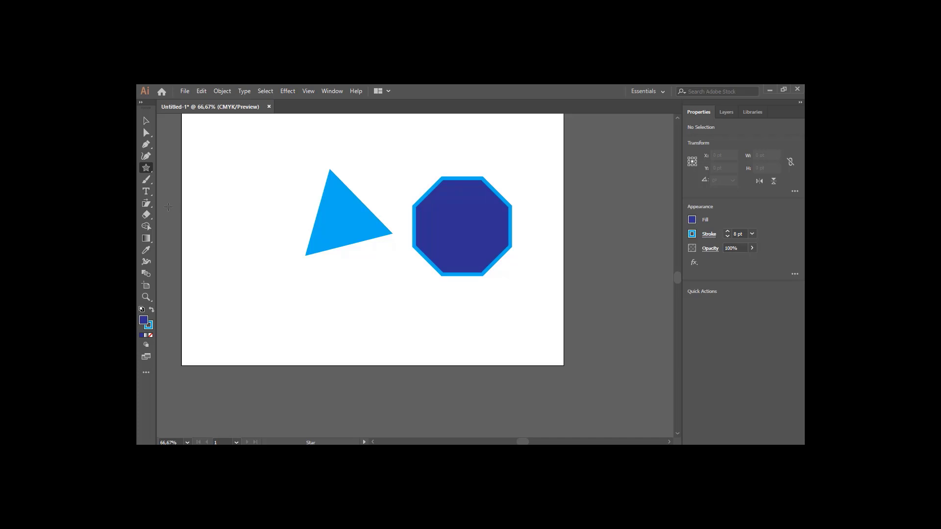
Create a five-point star with radii 117,2882 pt and 58,6441 pt, and move it below the triangle
{"action": "left_click", "coordinate": [219, 230]}
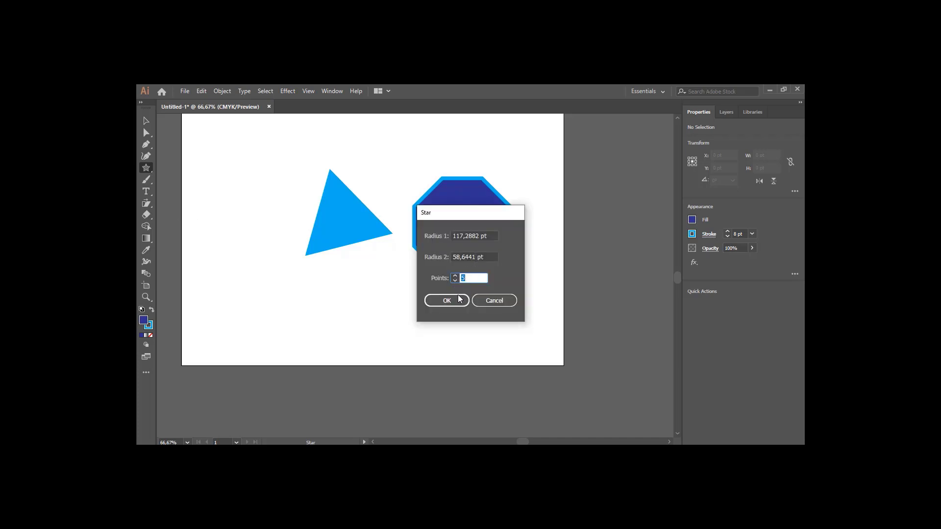
{"action": "left_click", "coordinate": [460, 299]}
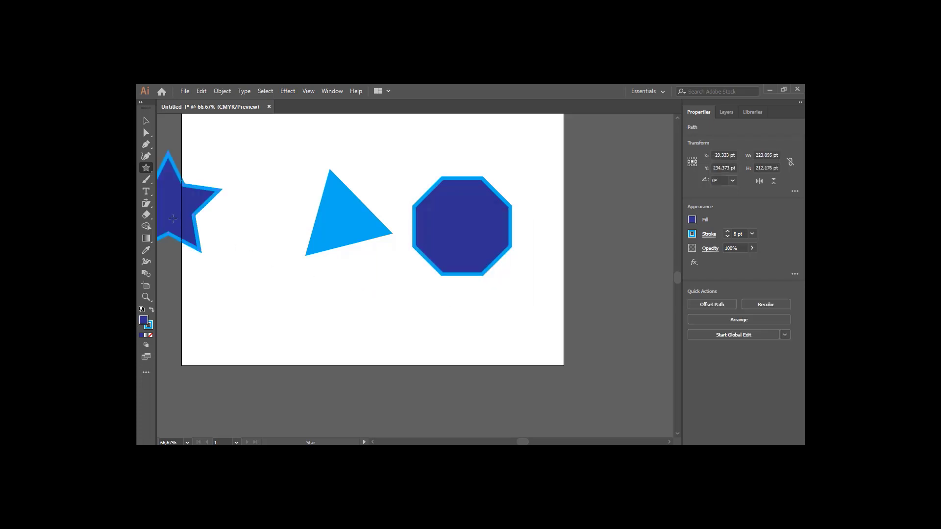
{"action": "key", "text": "v"}
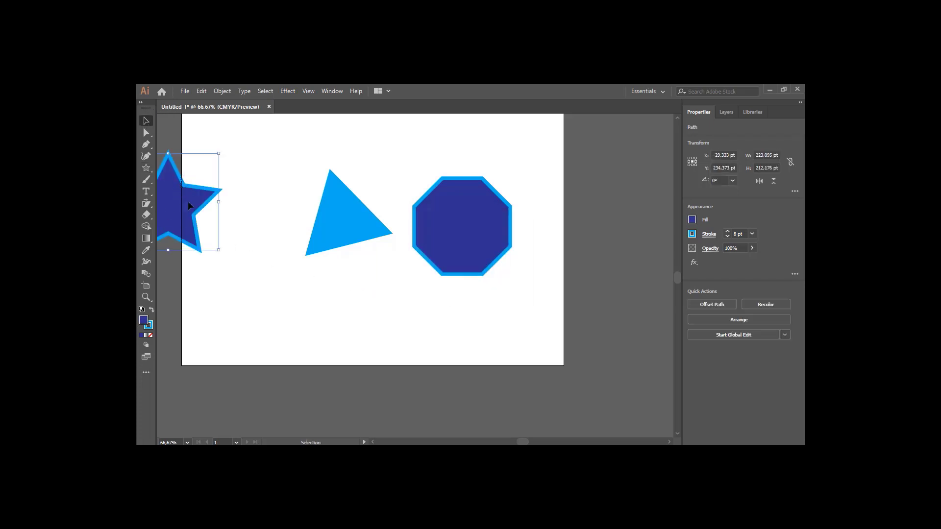
{"action": "left_click_drag", "start_coordinate": [188, 205], "coordinate": [274, 282]}
Create a star with 15 points and move it beside the five-point star
{"action": "left_click", "coordinate": [145, 168]}
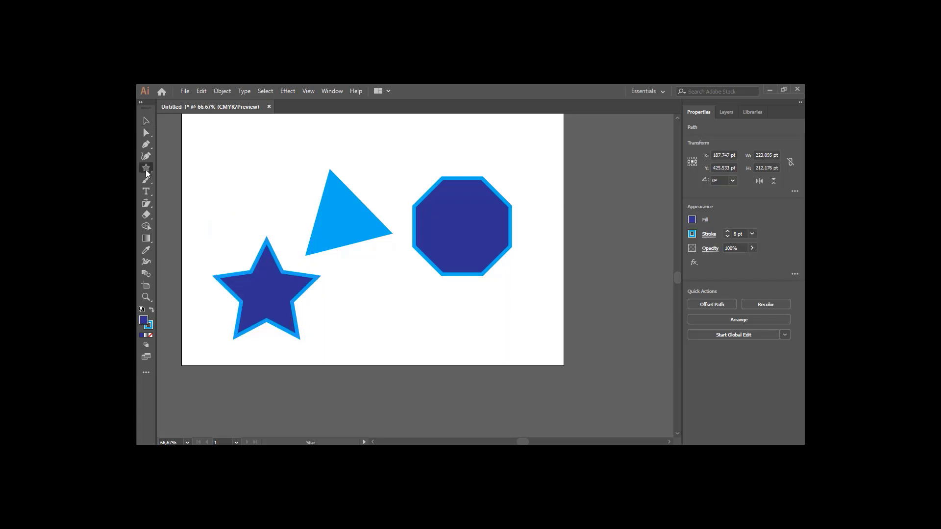
{"action": "left_click", "coordinate": [356, 291]}
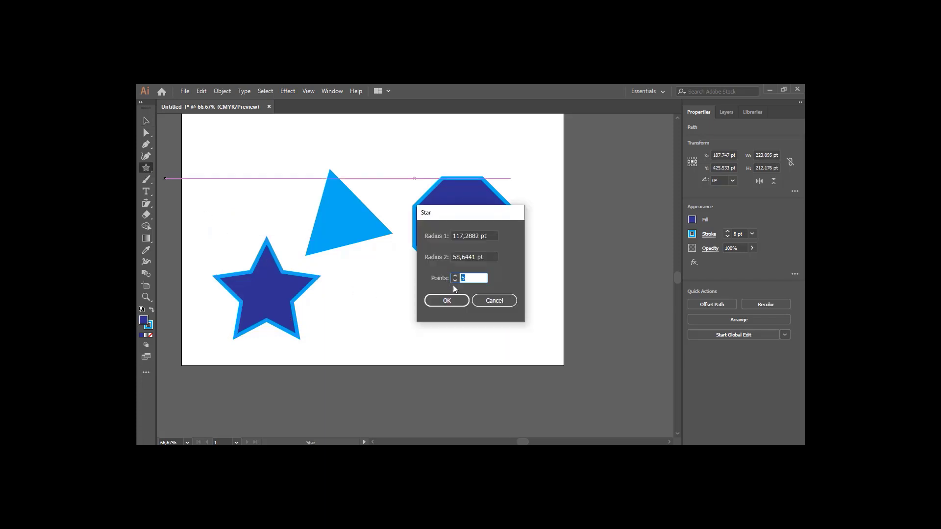
{"action": "type", "text": "15"}
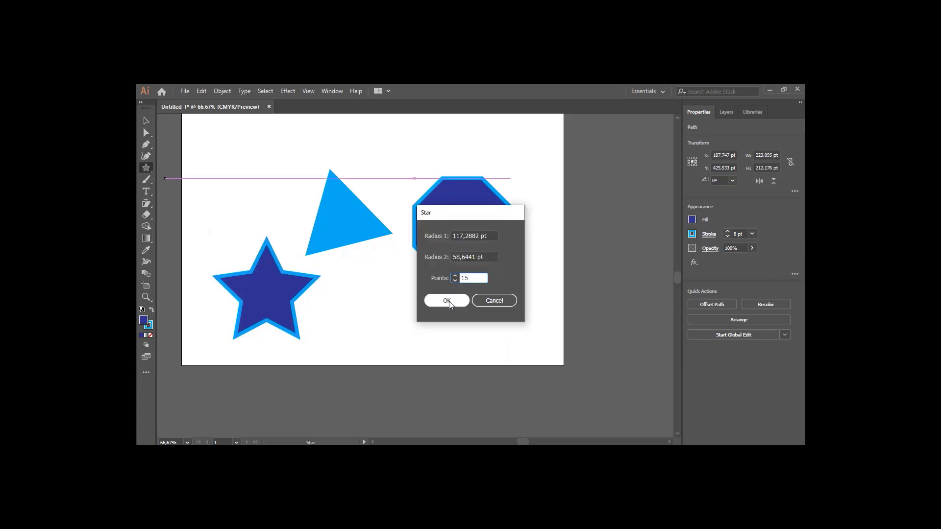
{"action": "left_click", "coordinate": [448, 301]}
{"action": "left_click", "coordinate": [147, 123]}
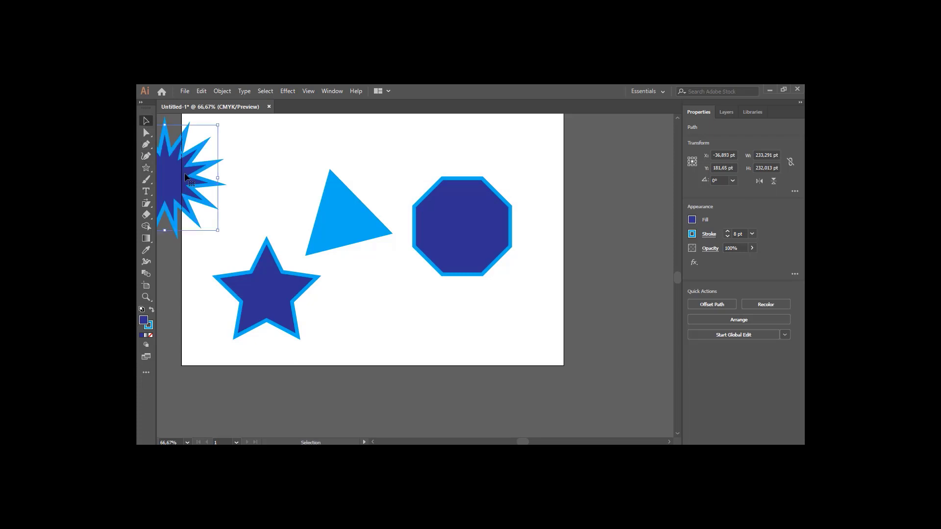
{"action": "left_click_drag", "start_coordinate": [180, 177], "coordinate": [392, 313]}
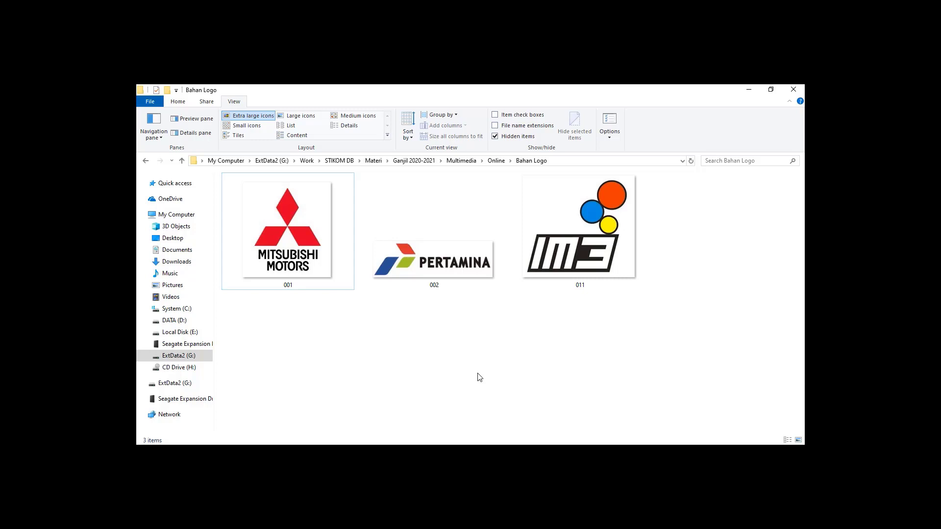
Switch to File Explorer and place the logo file 001 from the Bahan Logo folder onto the artboard, about 289 by 120 pt
{"action": "left_click", "coordinate": [319, 283]}
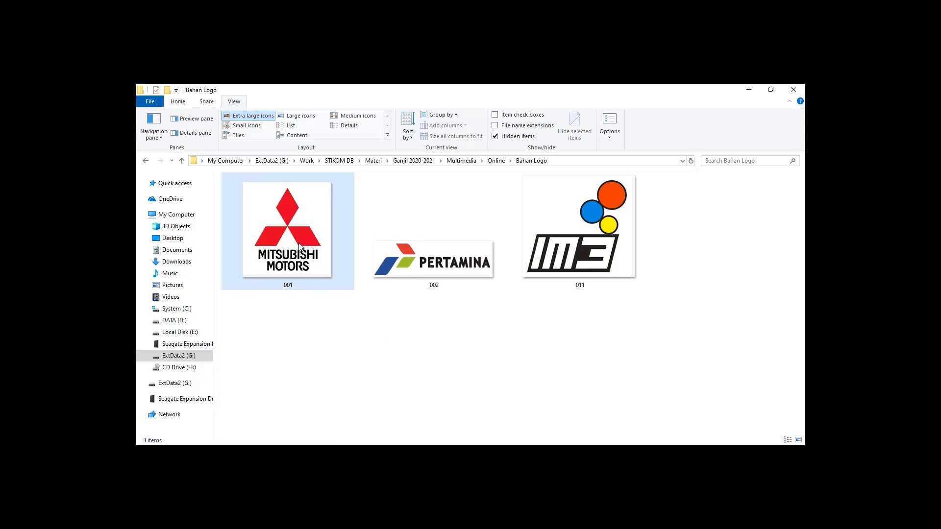
{"action": "left_click_drag", "start_coordinate": [279, 223], "coordinate": [294, 210]}
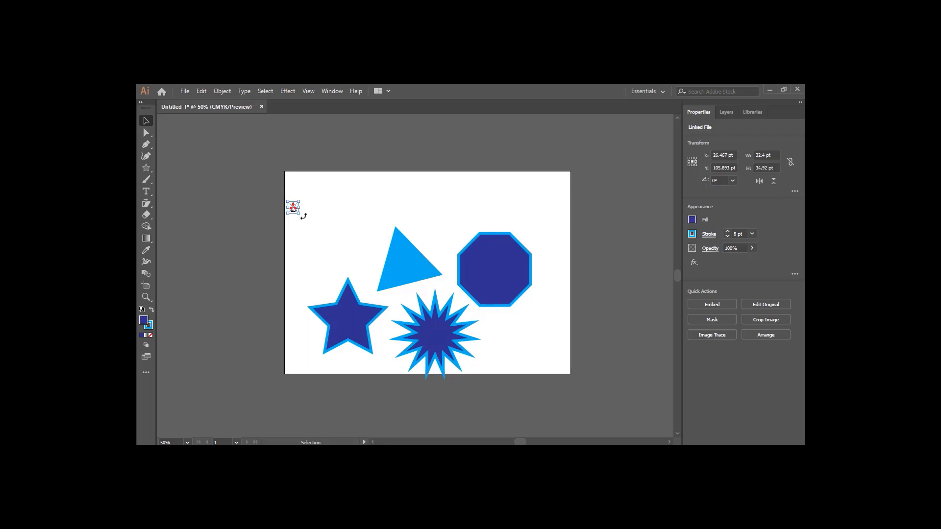
{"action": "left_click_drag", "start_coordinate": [300, 214], "coordinate": [386, 242]}
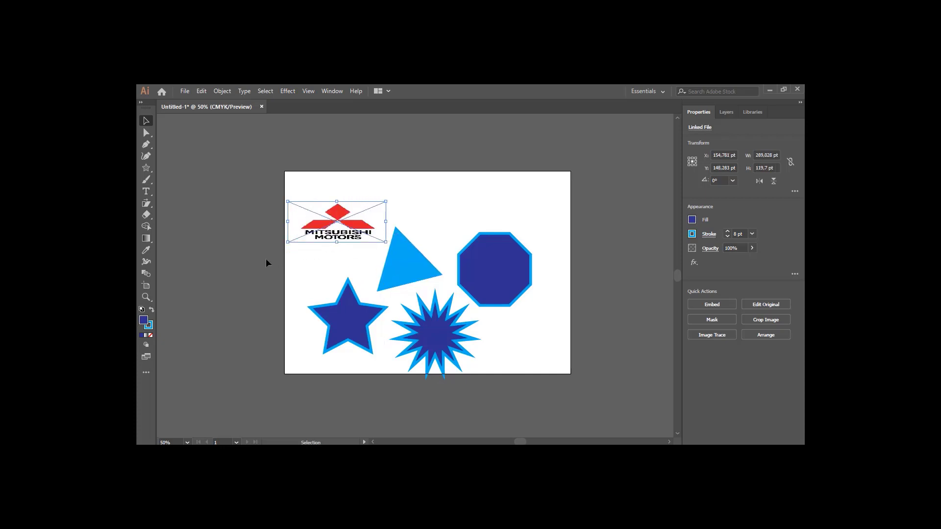
Resize the placed logo to about 278 by 300 pt, undoing the first attempts, and move it left of the artboard
{"action": "left_click_drag", "start_coordinate": [289, 243], "coordinate": [247, 291]}
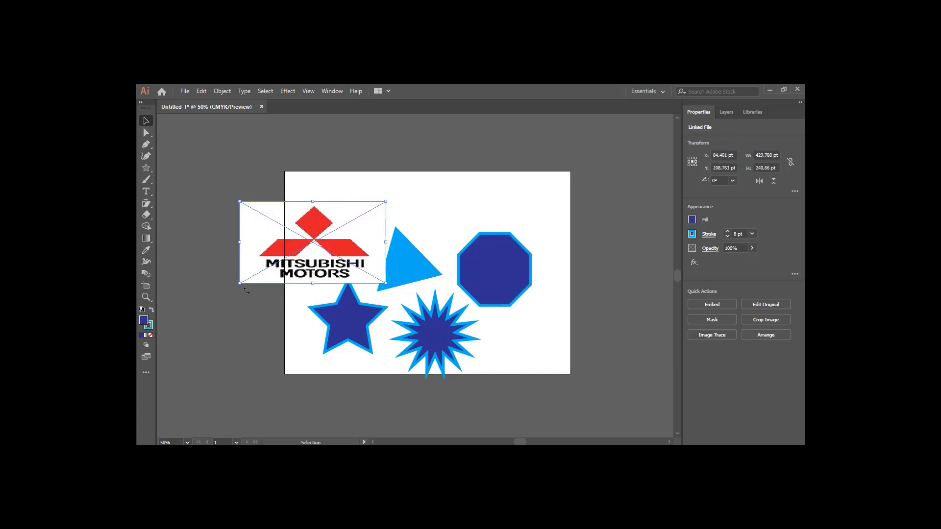
{"action": "key", "text": "ctrl+z"}
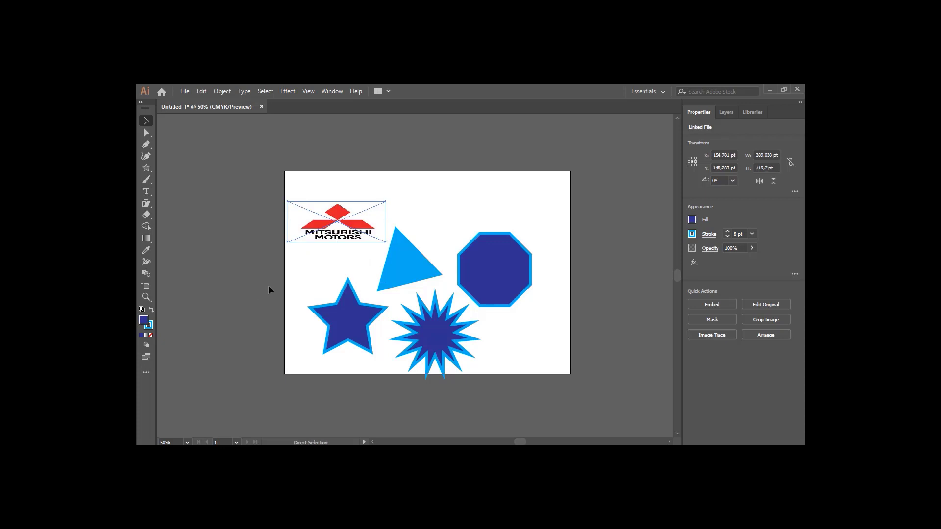
{"action": "key", "text": "ctrl+z"}
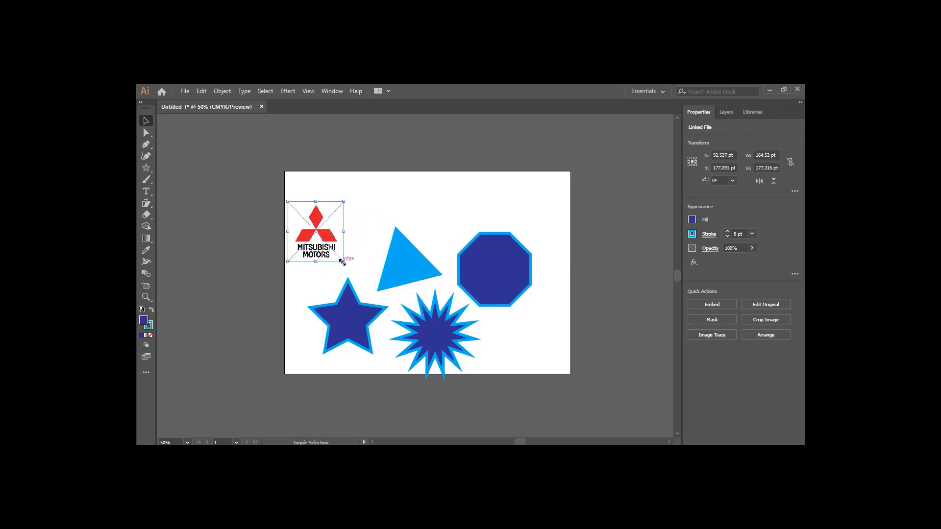
{"action": "left_click_drag", "start_coordinate": [343, 261], "coordinate": [383, 303]}
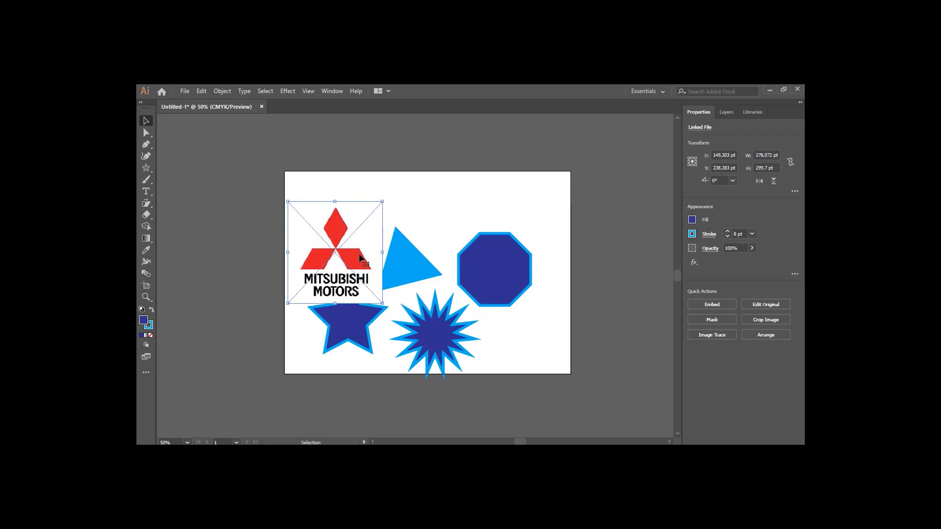
{"action": "left_click_drag", "start_coordinate": [359, 255], "coordinate": [262, 271]}
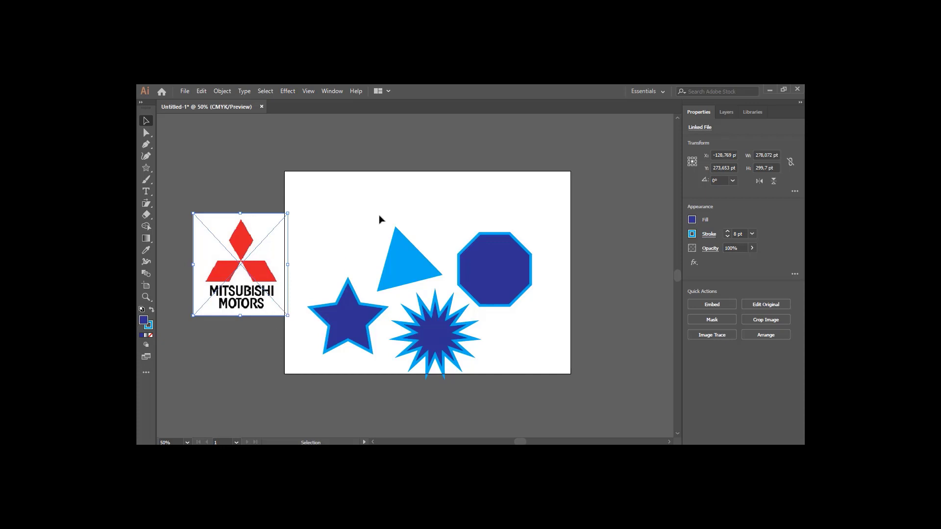
Select all the shapes on the artboard and delete them
{"action": "left_click_drag", "start_coordinate": [323, 188], "coordinate": [552, 390]}
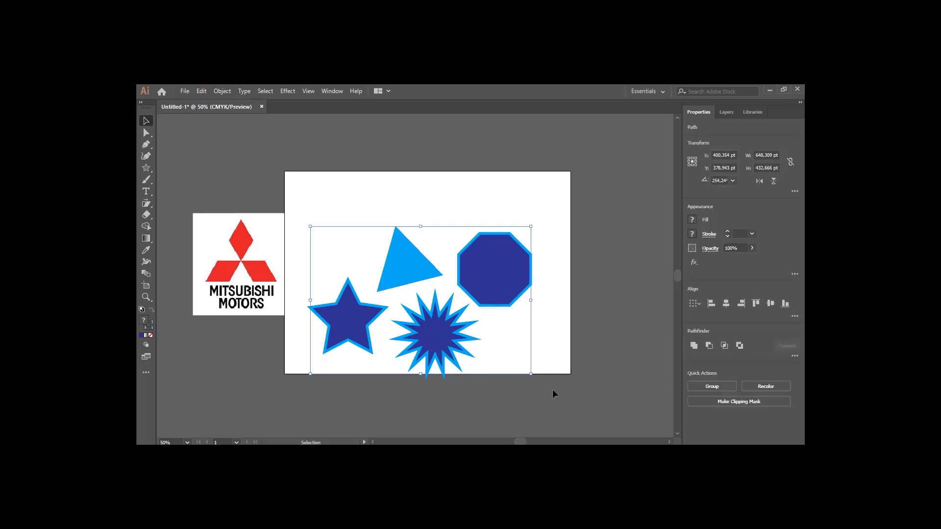
{"action": "key", "text": "Delete"}
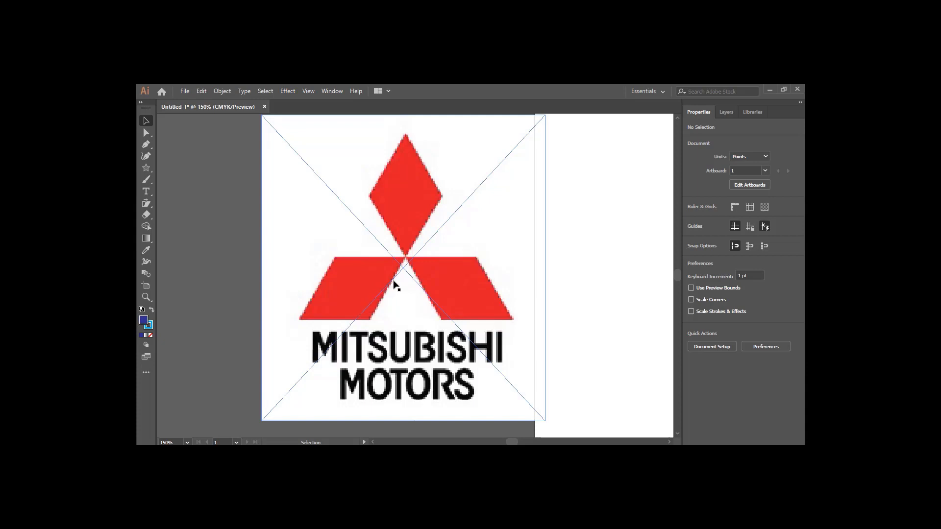
Draw a polygon with 3 sides and move the triangle onto the artboard
{"action": "scroll", "coordinate": [396, 280], "scroll_direction": "down", "scroll_amount": 2}
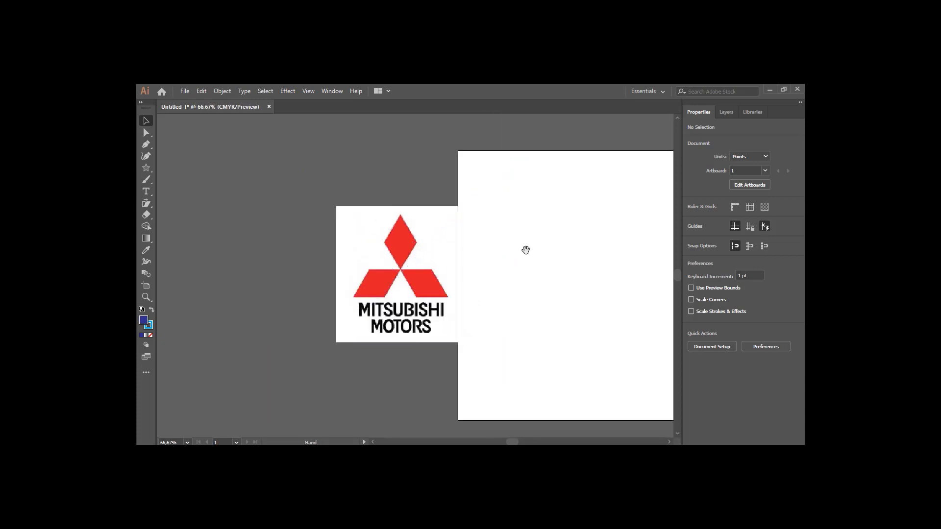
{"action": "left_click_drag", "start_coordinate": [524, 248], "coordinate": [417, 248]}
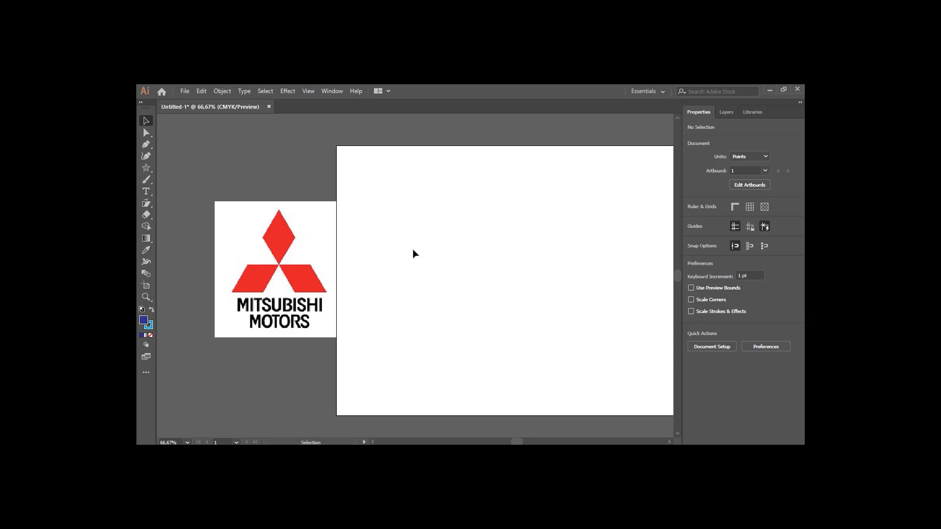
{"action": "right_click", "coordinate": [146, 169]}
{"action": "left_click", "coordinate": [179, 193]}
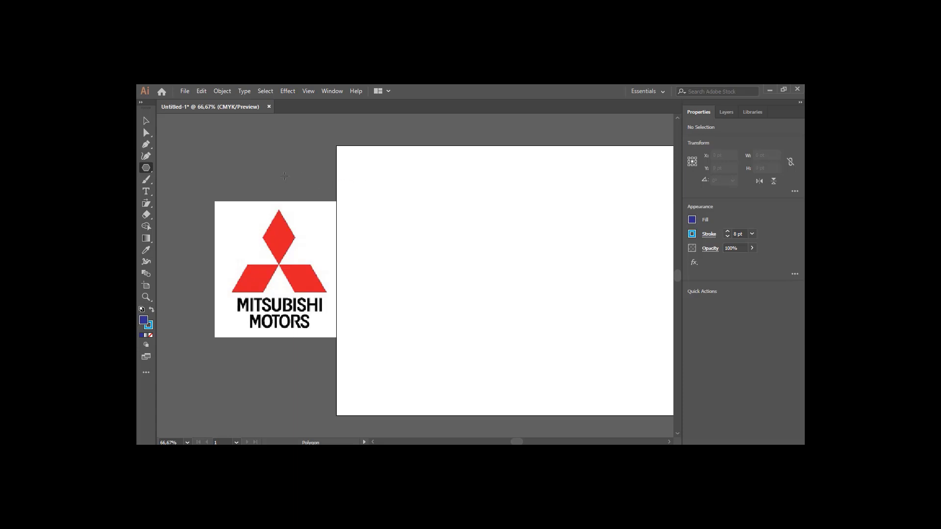
{"action": "left_click", "coordinate": [338, 197]}
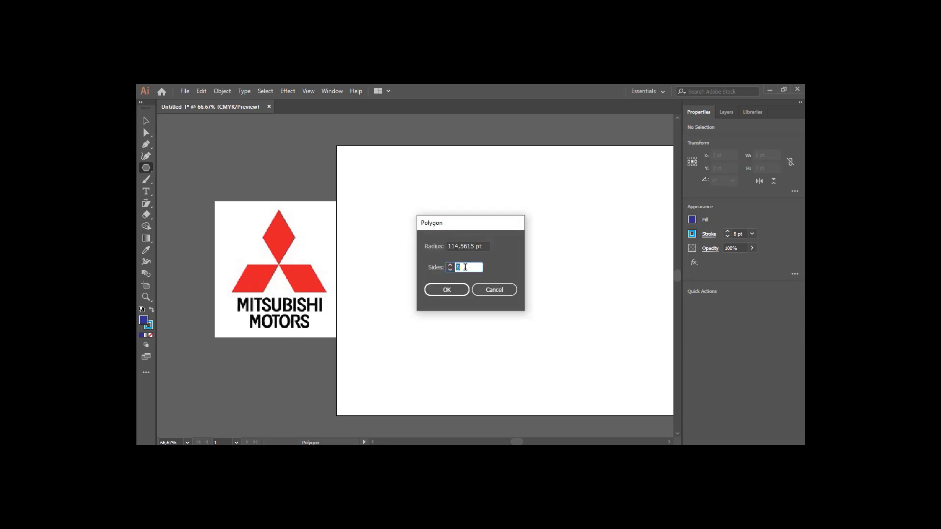
{"action": "type", "text": "3"}
{"action": "left_click", "coordinate": [451, 294]}
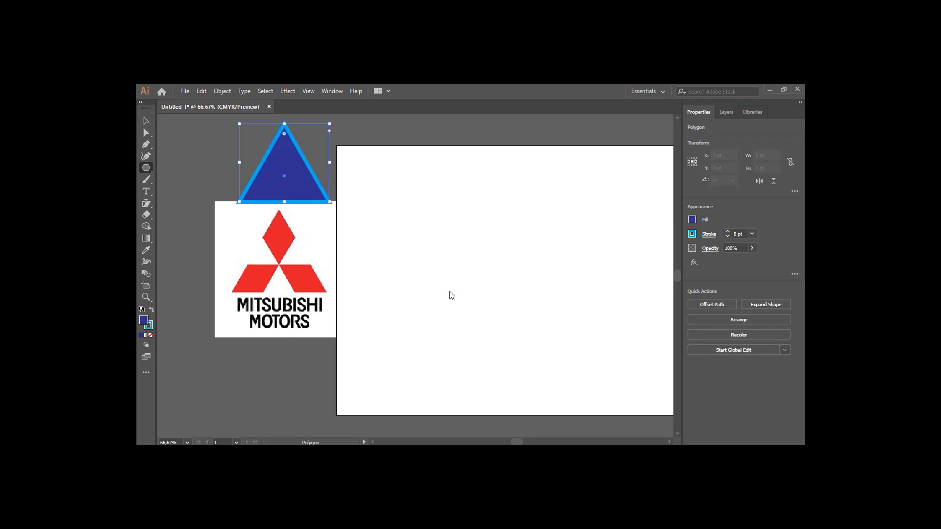
{"action": "left_click", "coordinate": [147, 121]}
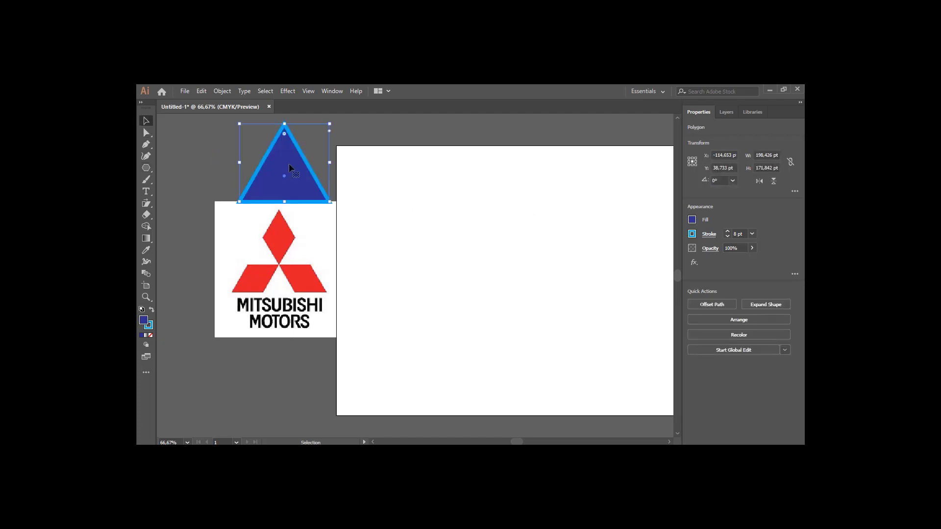
{"action": "left_click_drag", "start_coordinate": [289, 165], "coordinate": [483, 268]}
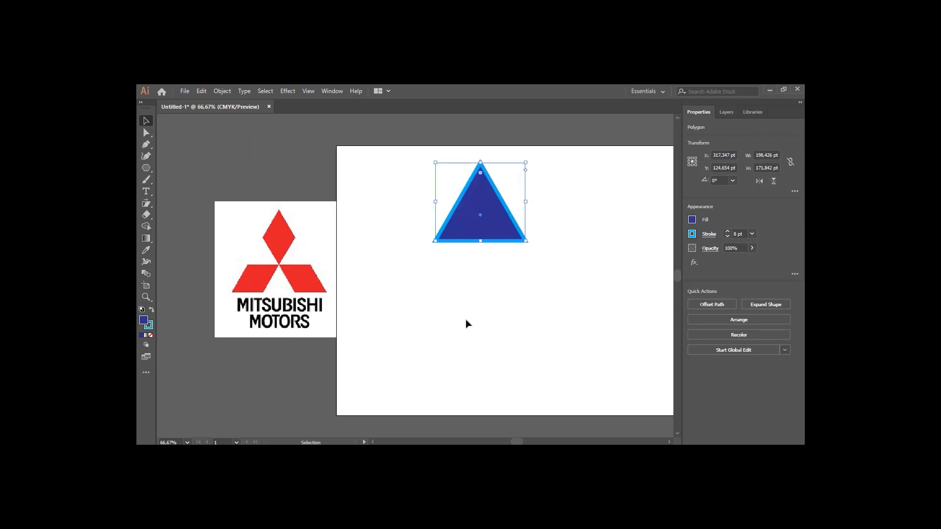
Fill the triangle with red and set its stroke to none
{"action": "left_click", "coordinate": [692, 220]}
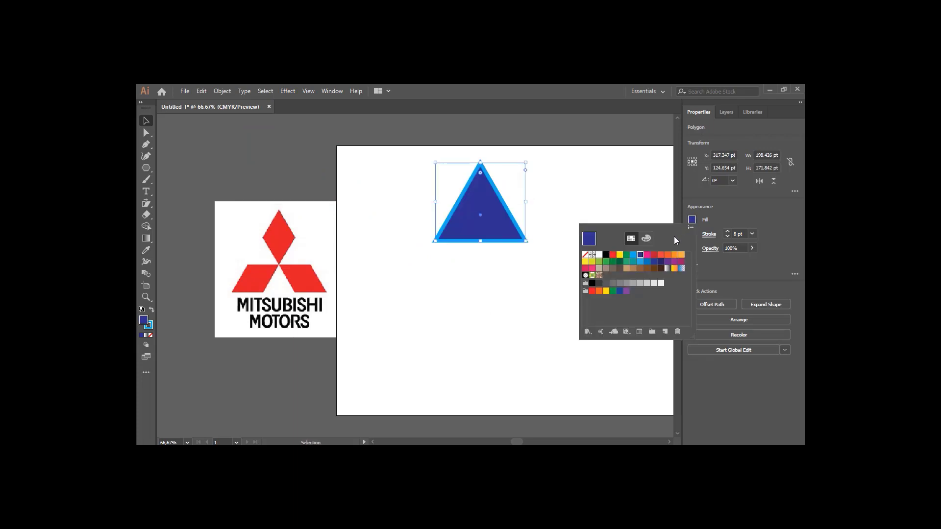
{"action": "left_click", "coordinate": [613, 255]}
{"action": "left_click", "coordinate": [731, 211]}
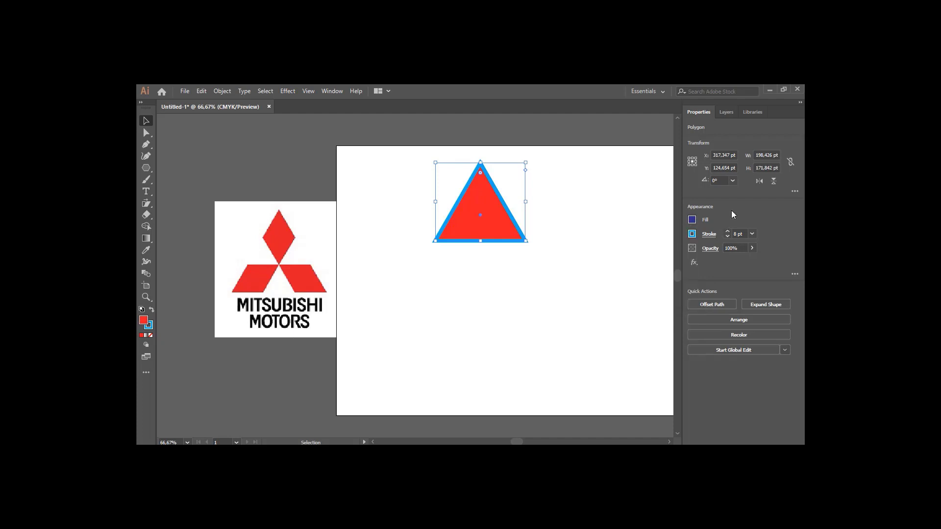
{"action": "left_click", "coordinate": [727, 236]}
{"action": "left_click", "coordinate": [727, 236]}
{"action": "left_click", "coordinate": [728, 236]}
{"action": "left_click", "coordinate": [692, 234]}
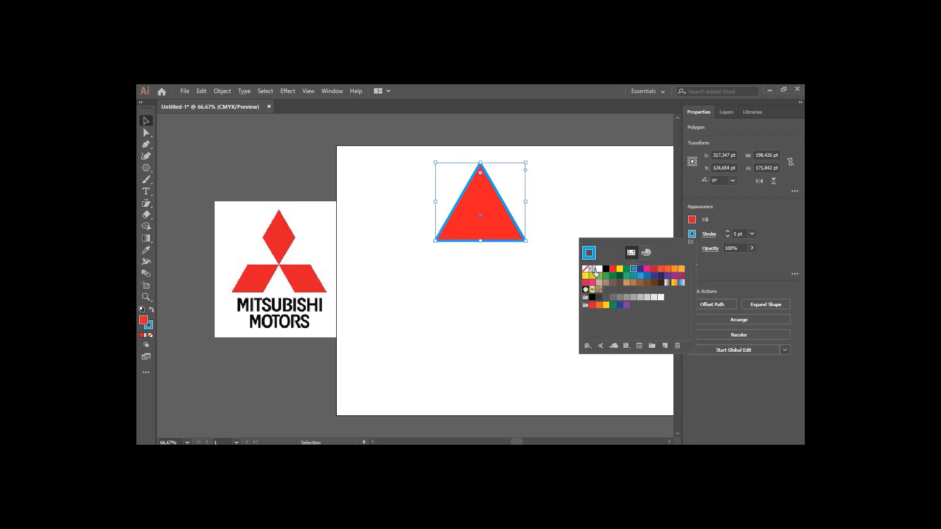
{"action": "left_click", "coordinate": [585, 269]}
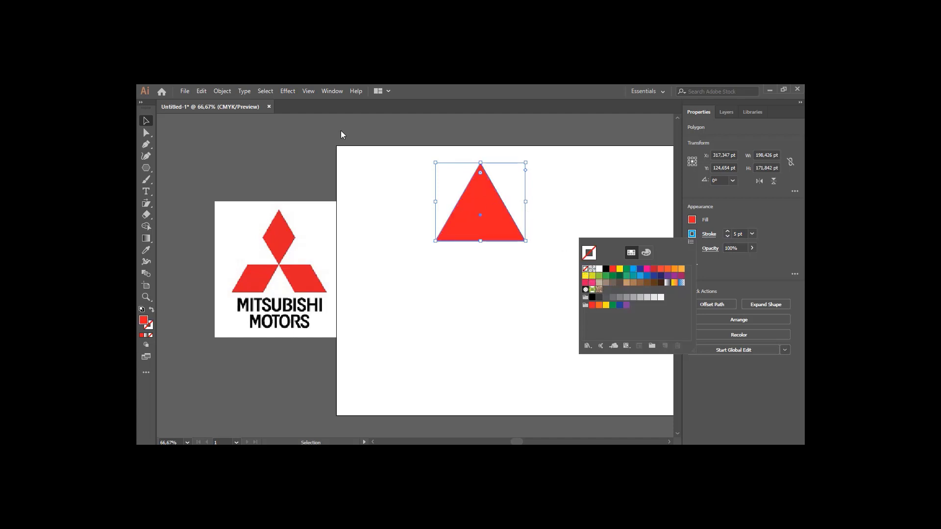
{"action": "left_click", "coordinate": [389, 162]}
{"action": "left_click", "coordinate": [568, 230]}
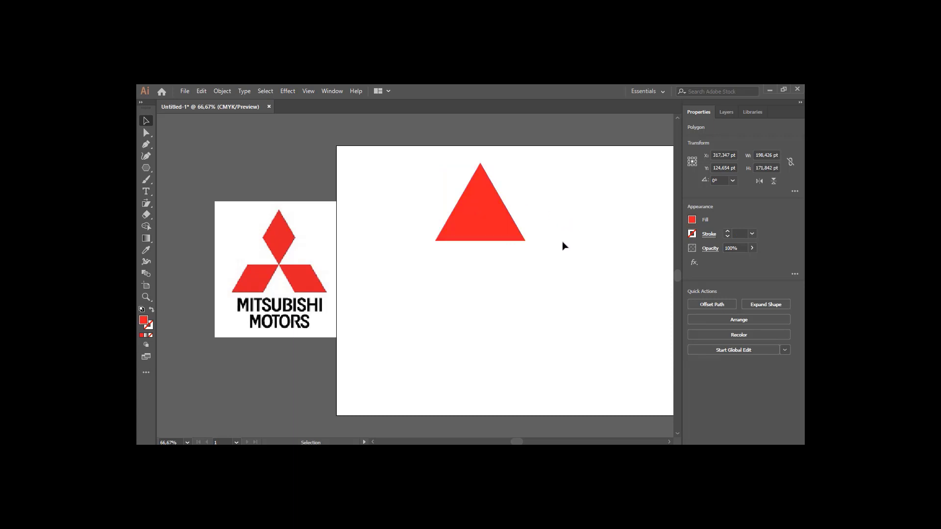
Move the triangle to the top centre of the artboard and paste a copy below it
{"action": "left_click_drag", "start_coordinate": [490, 209], "coordinate": [521, 201]}
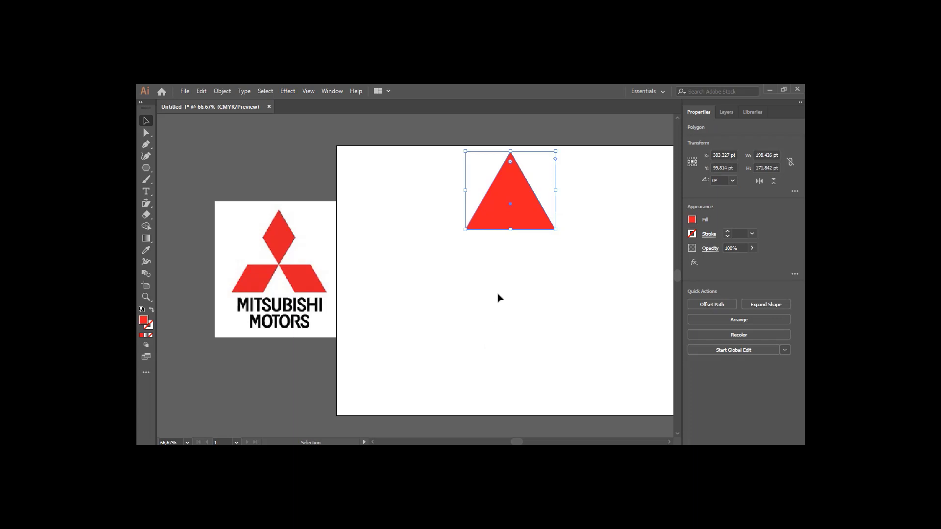
{"action": "key", "text": "a"}
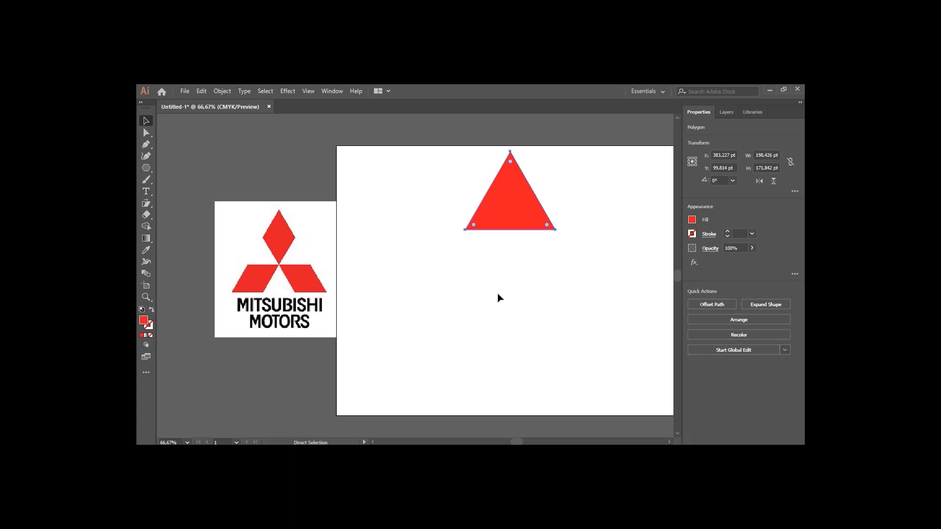
{"action": "key", "text": "ctrl+v"}
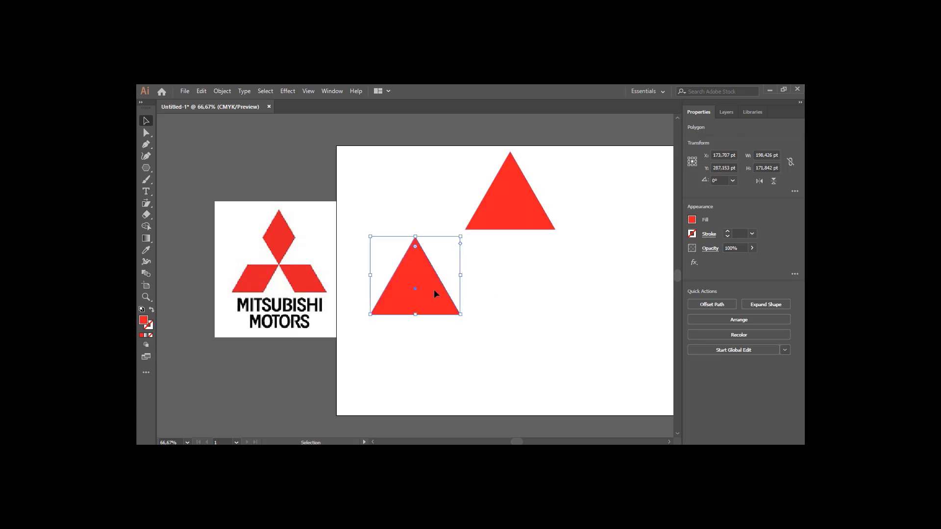
{"action": "left_click_drag", "start_coordinate": [435, 292], "coordinate": [524, 299]}
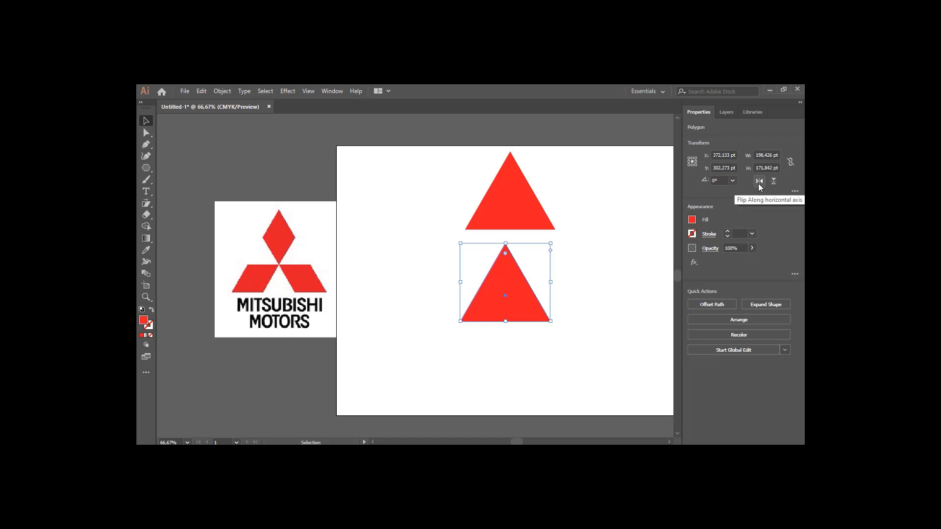
Flip the copy vertically and place it under the original triangle to form a diamond
{"action": "left_click", "coordinate": [773, 182]}
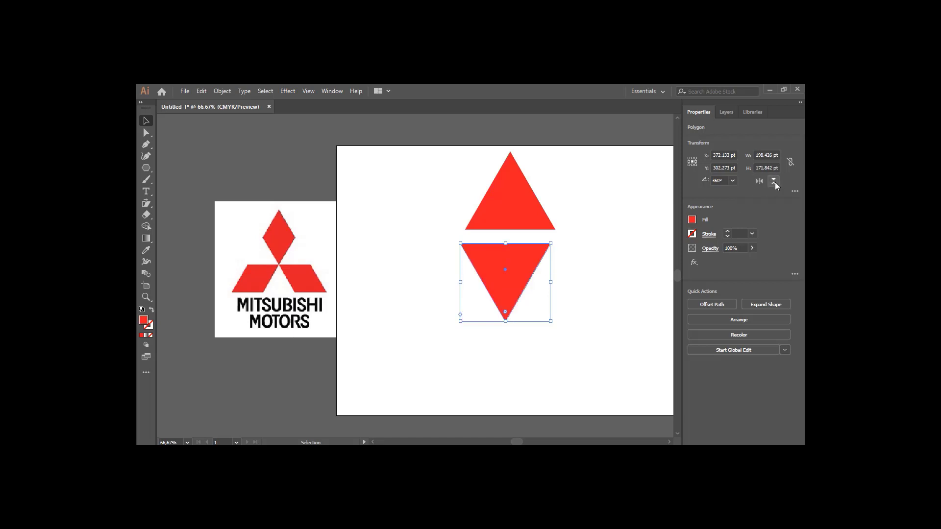
{"action": "left_click", "coordinate": [775, 182]}
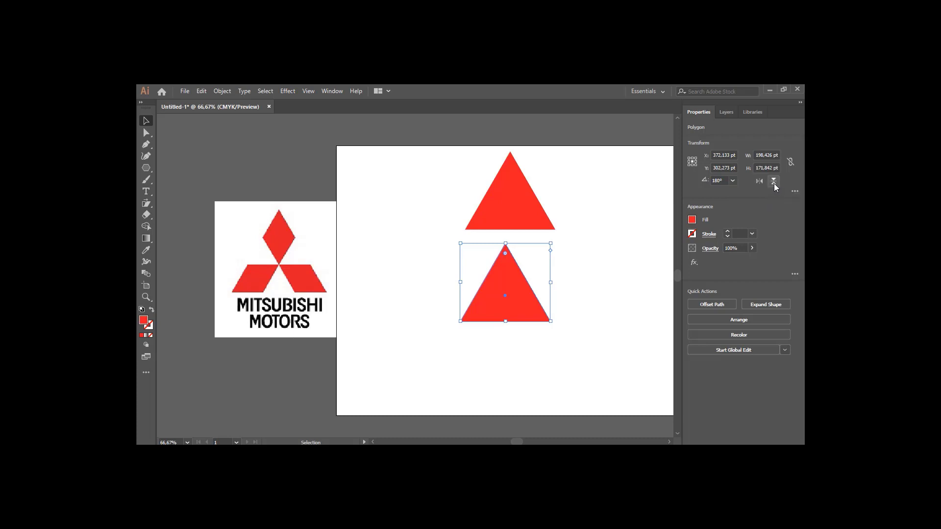
{"action": "left_click", "coordinate": [775, 182]}
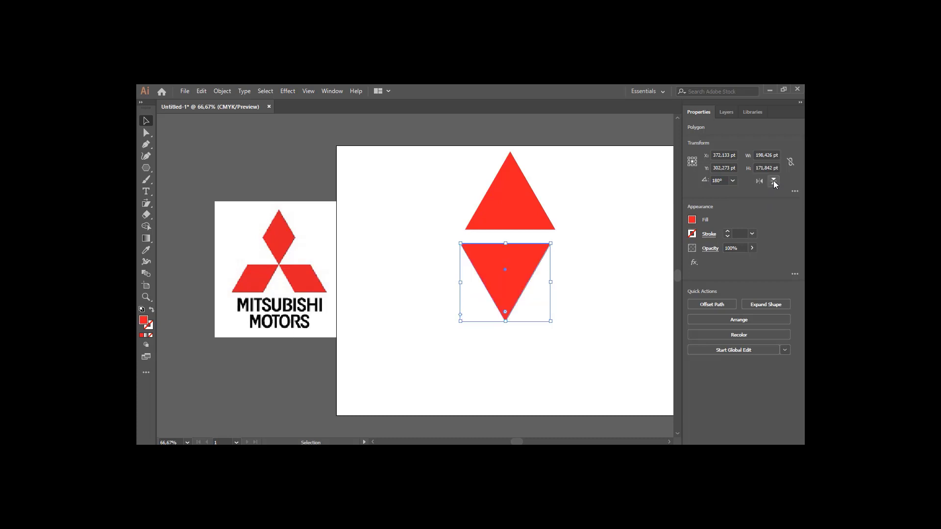
{"action": "left_click_drag", "start_coordinate": [525, 265], "coordinate": [527, 245]}
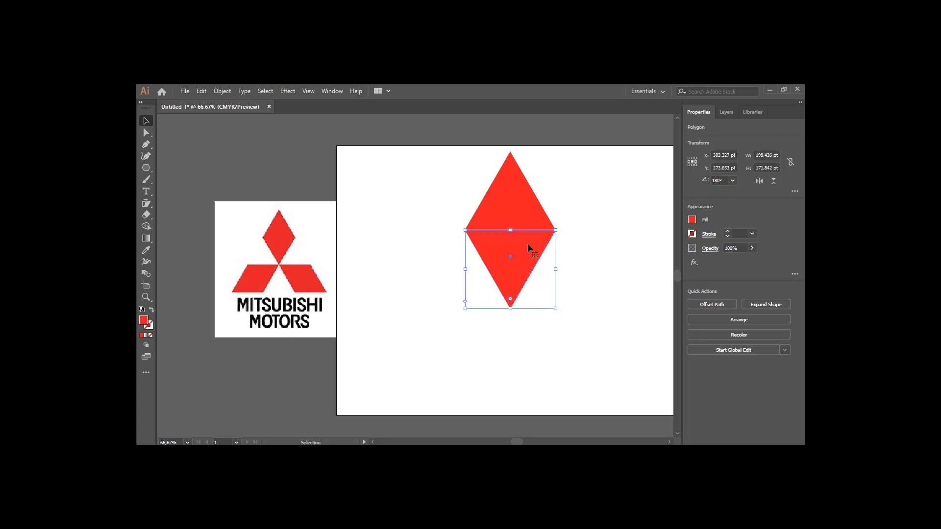
{"action": "scroll", "coordinate": [527, 242], "scroll_direction": "up", "scroll_amount": 2}
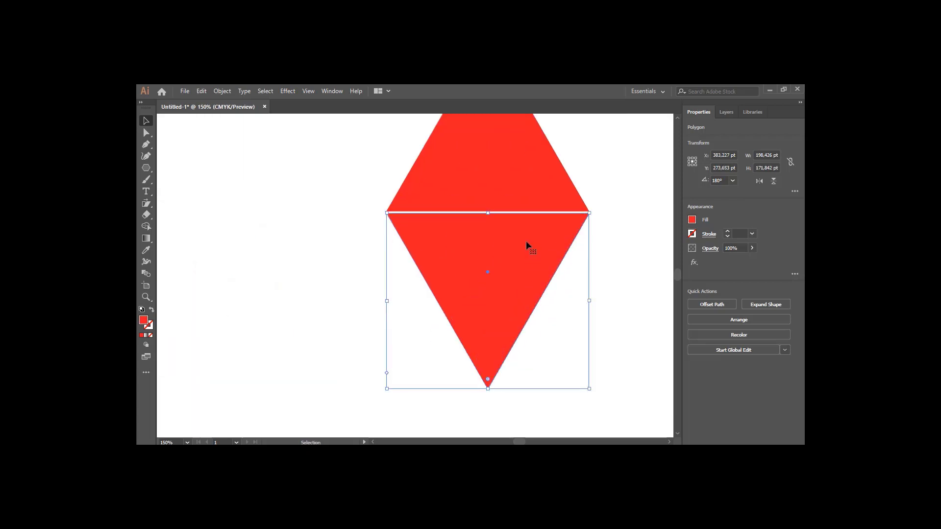
{"action": "left_click_drag", "start_coordinate": [521, 241], "coordinate": [521, 238]}
{"action": "left_click", "coordinate": [617, 251]}
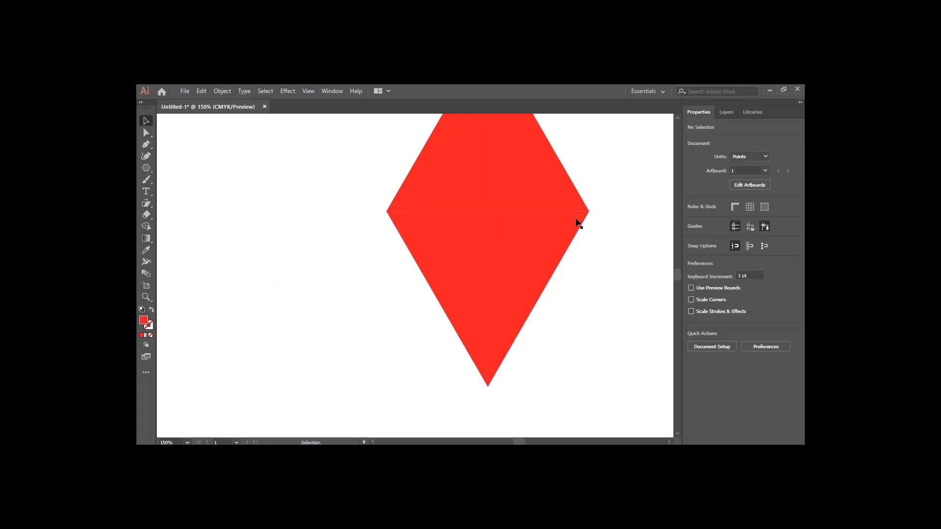
Select both triangles and group them into one diamond
{"action": "scroll", "coordinate": [525, 217], "scroll_direction": "up", "scroll_amount": 1}
{"action": "scroll", "coordinate": [513, 252], "scroll_direction": "down", "scroll_amount": 1}
{"action": "scroll", "coordinate": [512, 252], "scroll_direction": "up", "scroll_amount": 2}
{"action": "scroll", "coordinate": [513, 252], "scroll_direction": "down", "scroll_amount": 6}
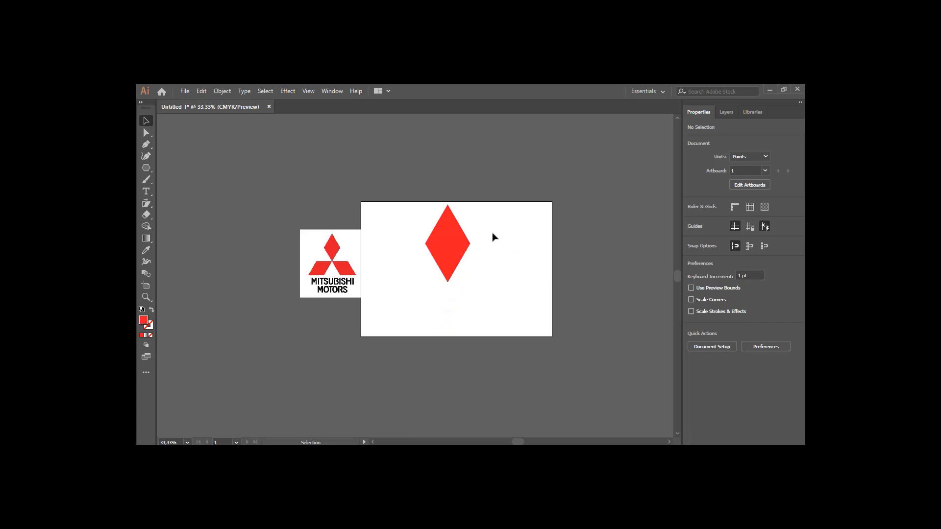
{"action": "left_click_drag", "start_coordinate": [417, 220], "coordinate": [485, 293]}
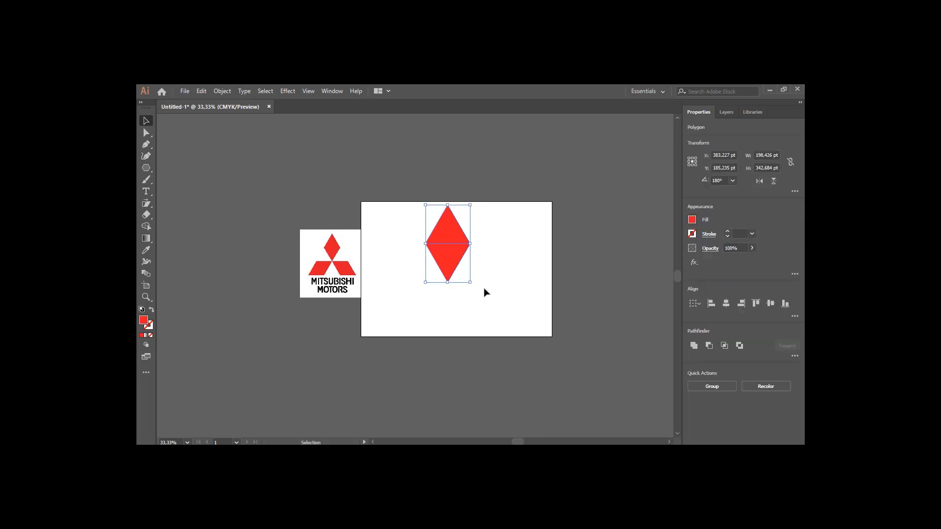
{"action": "right_click", "coordinate": [446, 255]}
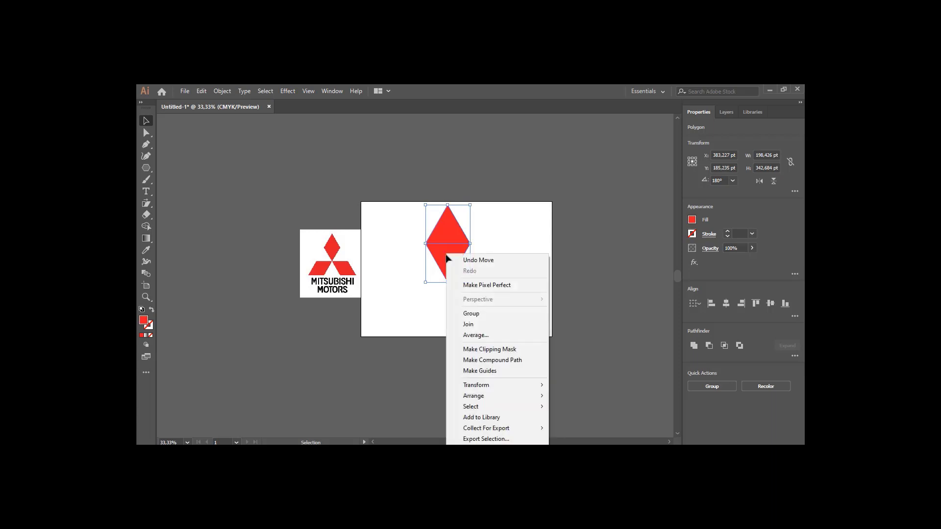
{"action": "left_click", "coordinate": [474, 315]}
{"action": "left_click", "coordinate": [510, 260]}
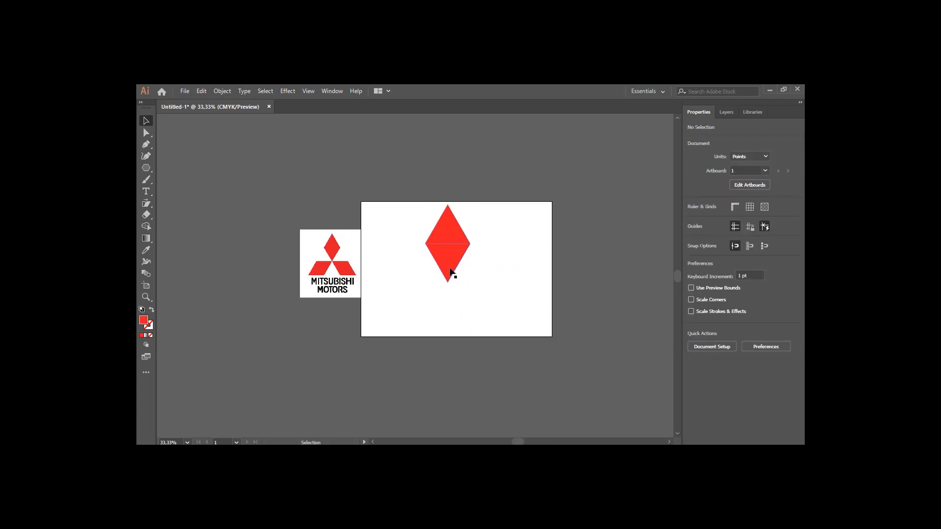
Scale the diamond down to about 112 by 194 pt and move it near the top centre
{"action": "left_click_drag", "start_coordinate": [451, 272], "coordinate": [508, 287]}
{"action": "left_click_drag", "start_coordinate": [503, 243], "coordinate": [436, 231]}
{"action": "left_click_drag", "start_coordinate": [456, 289], "coordinate": [464, 247]}
{"action": "left_click", "coordinate": [505, 277]}
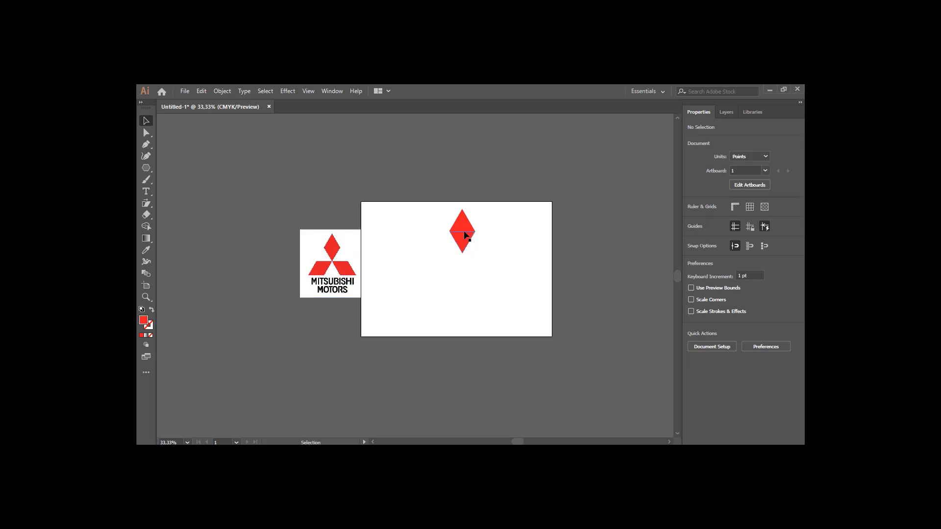
{"action": "left_click", "coordinate": [465, 245]}
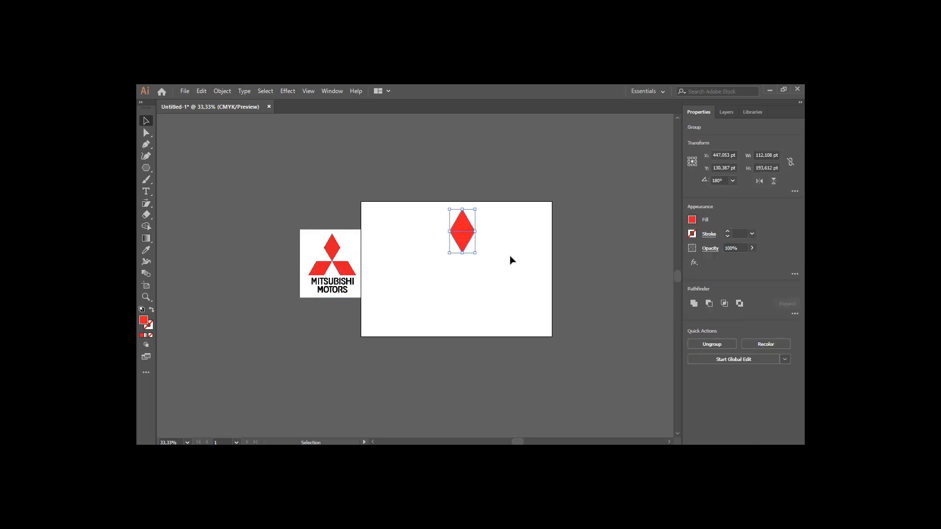
Paste a copy of the diamond and place it below and to the right of the original
{"action": "key", "text": "a"}
{"action": "key", "text": "ctrl+v"}
{"action": "key", "text": "v"}
{"action": "left_click_drag", "start_coordinate": [418, 289], "coordinate": [491, 263]}
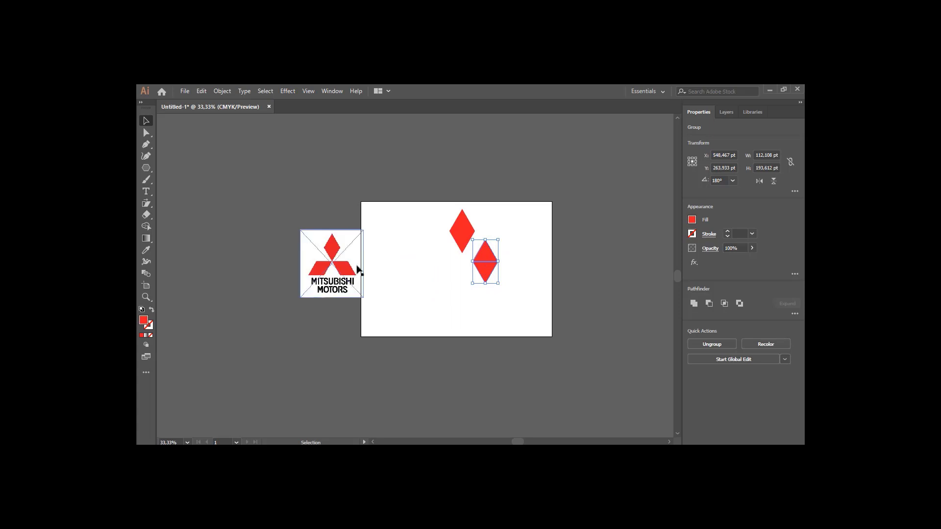
{"action": "left_click", "coordinate": [521, 279]}
{"action": "left_click", "coordinate": [490, 276]}
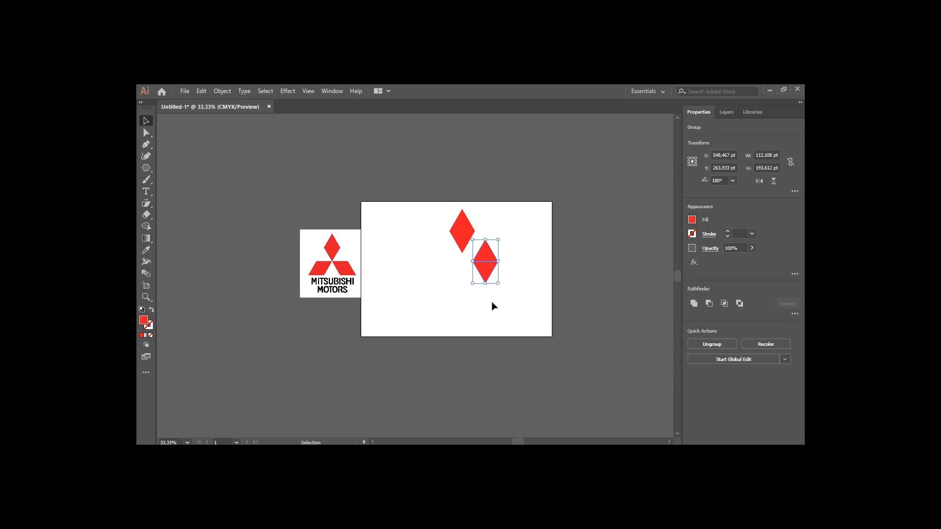
{"action": "left_click", "coordinate": [148, 204]}
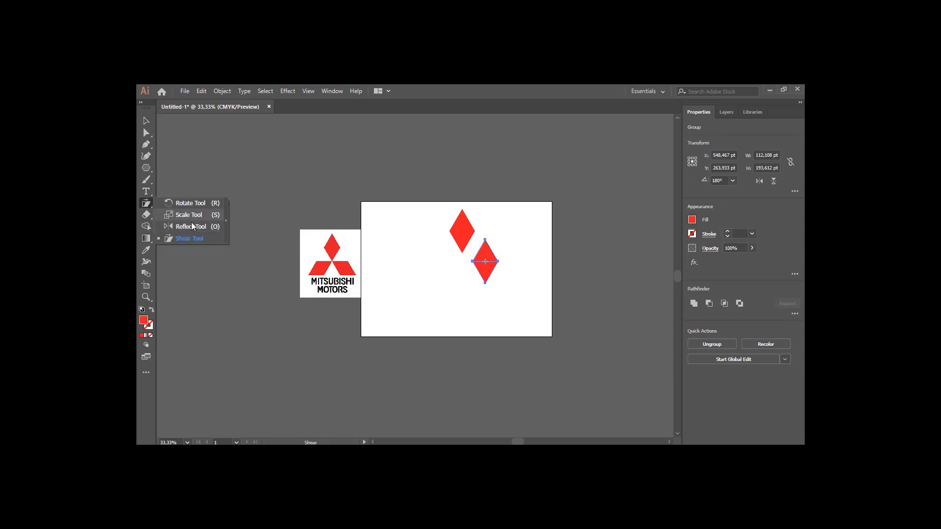
{"action": "left_click", "coordinate": [489, 106]}
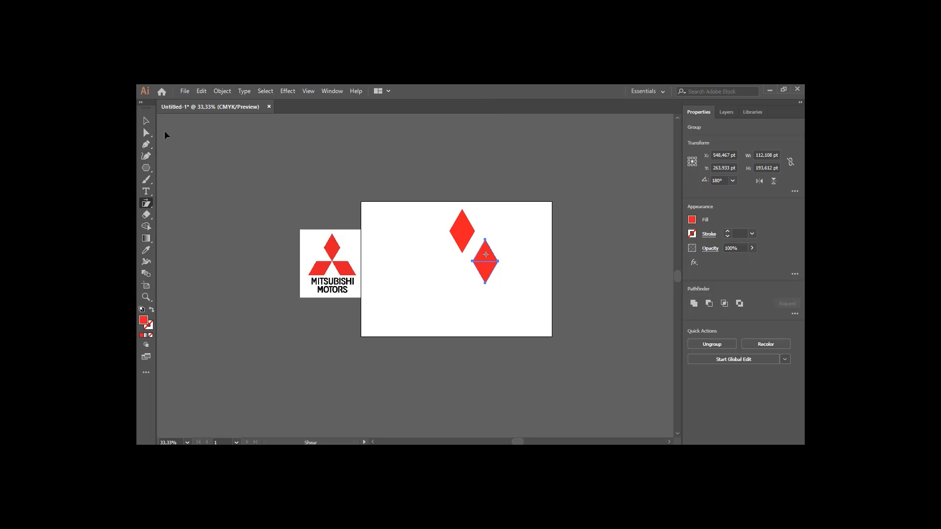
{"action": "left_click", "coordinate": [145, 122]}
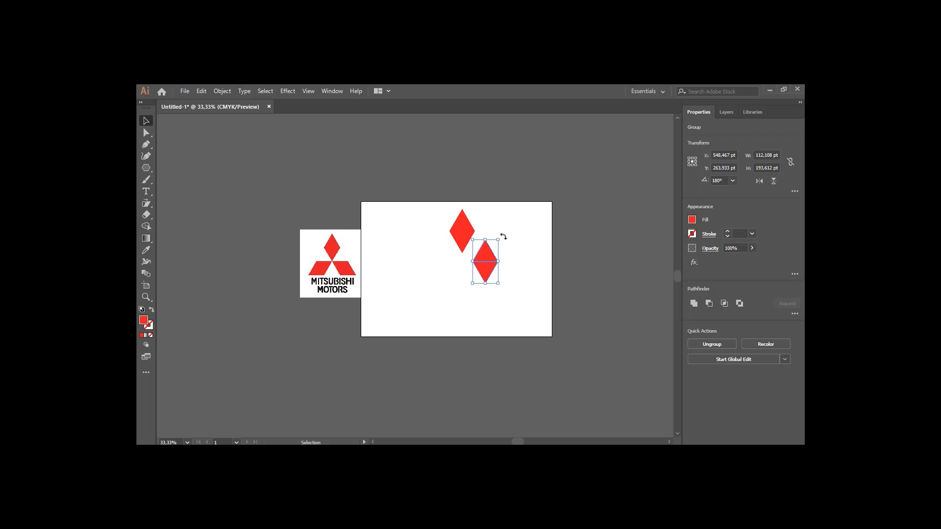
Rotate the copied diamond so it lies at the lower right, its tip meeting the top diamond's bottom point
{"action": "left_click_drag", "start_coordinate": [503, 237], "coordinate": [490, 270]}
{"action": "left_click", "coordinate": [459, 267]}
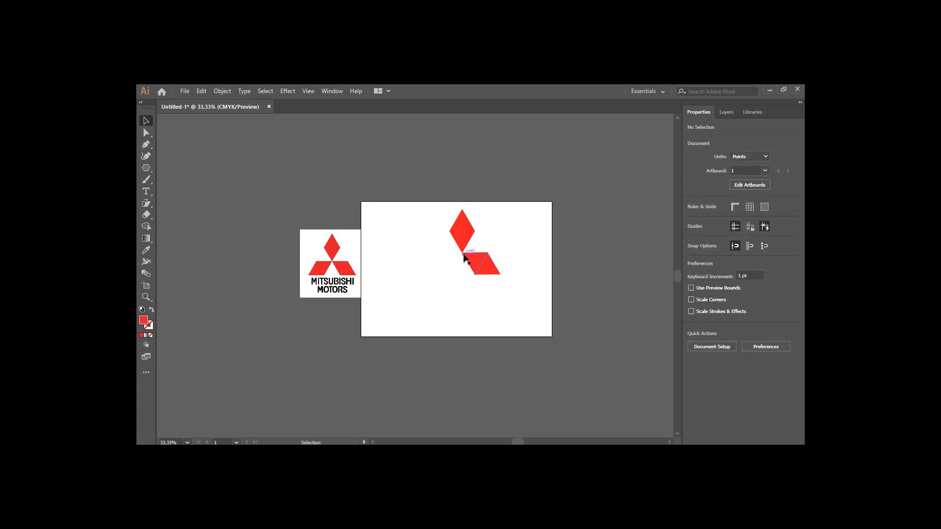
{"action": "scroll", "coordinate": [465, 256], "scroll_direction": "up", "scroll_amount": 4}
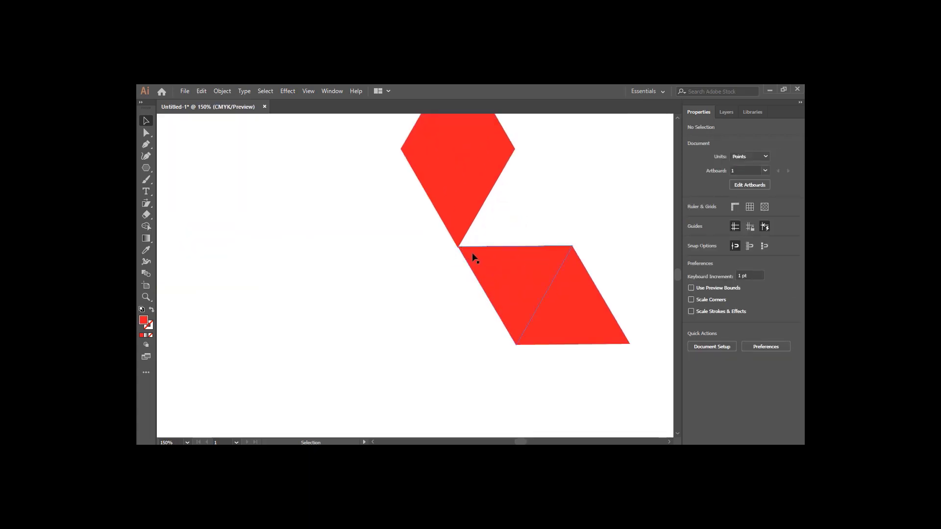
{"action": "scroll", "coordinate": [461, 277], "scroll_direction": "down", "scroll_amount": 3}
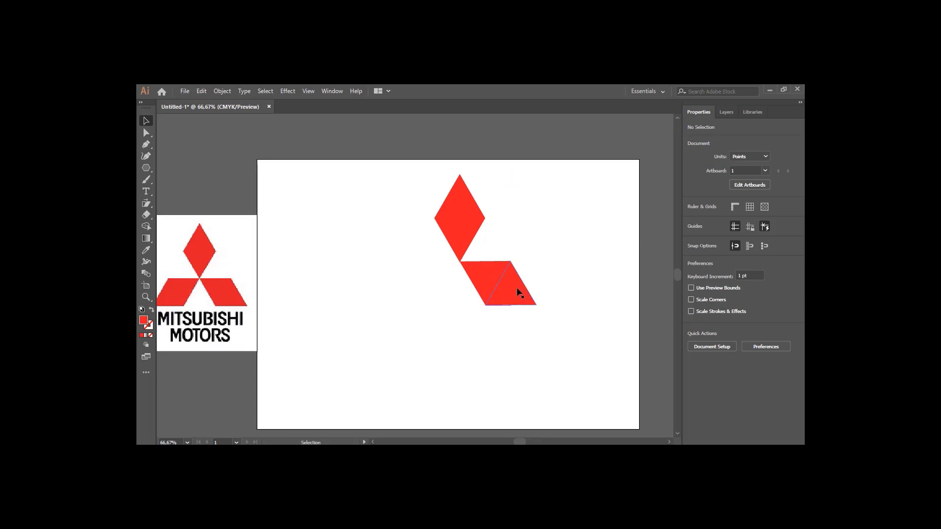
Paste another copy of the diamond and move it to the left of the lower-right diamond
{"action": "left_click", "coordinate": [504, 289]}
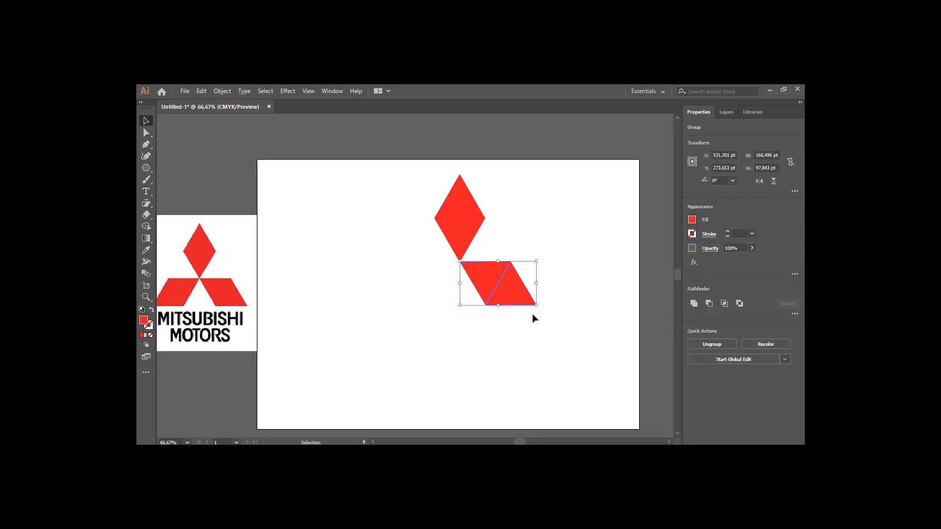
{"action": "key", "text": "ctrl+v"}
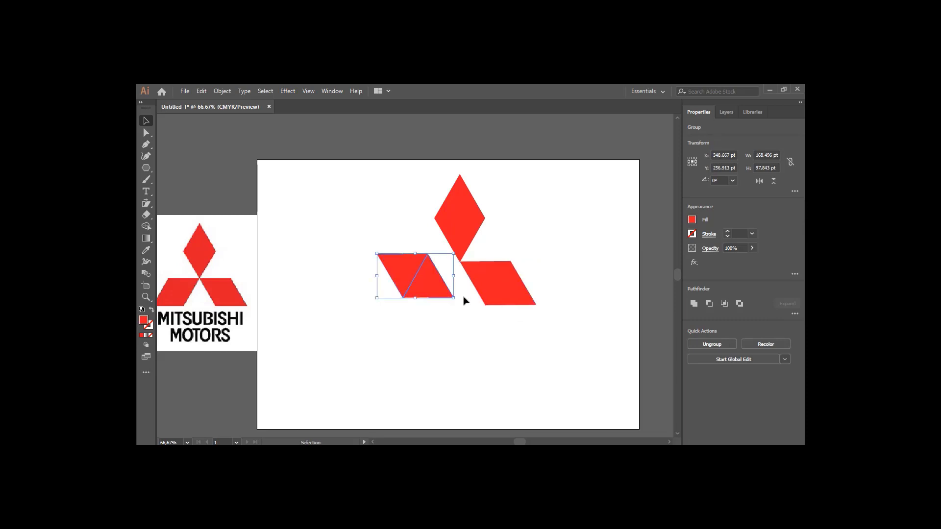
{"action": "mouse_move", "coordinate": [435, 286]}
{"action": "left_mouse_down"}
{"action": "mouse_move", "coordinate": [435, 305]}
{"action": "mouse_move", "coordinate": [443, 297]}
{"action": "left_mouse_up"}
{"action": "left_click", "coordinate": [460, 352]}
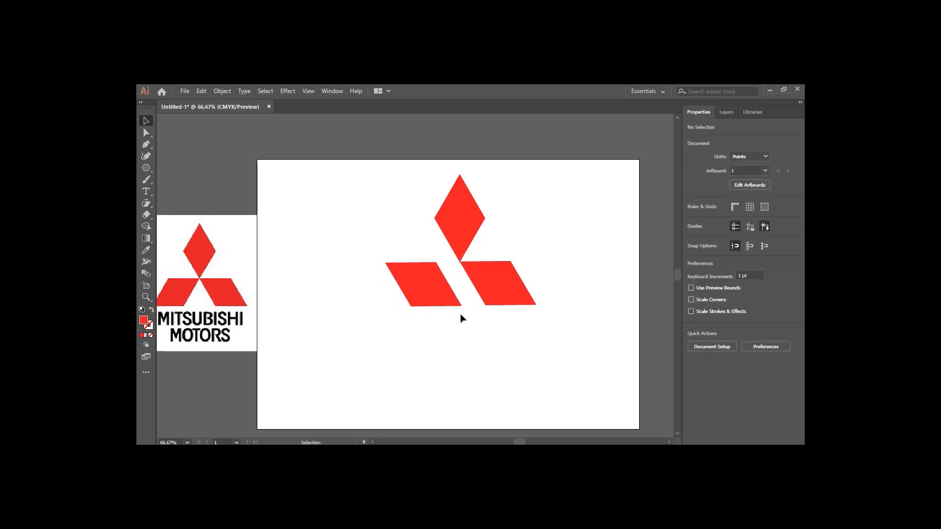
Flip the left diamond horizontally and nudge it into place to complete the three-diamond logo
{"action": "left_click", "coordinate": [437, 293]}
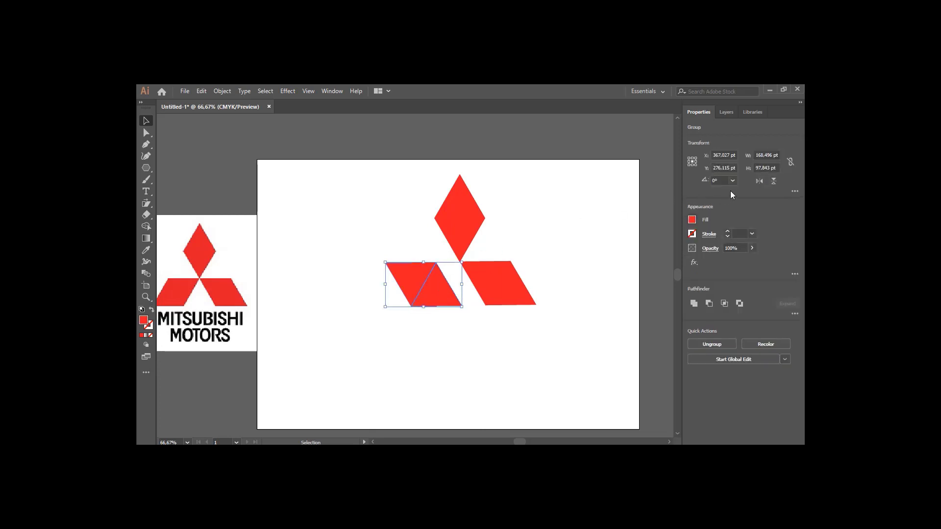
{"action": "left_click", "coordinate": [759, 182]}
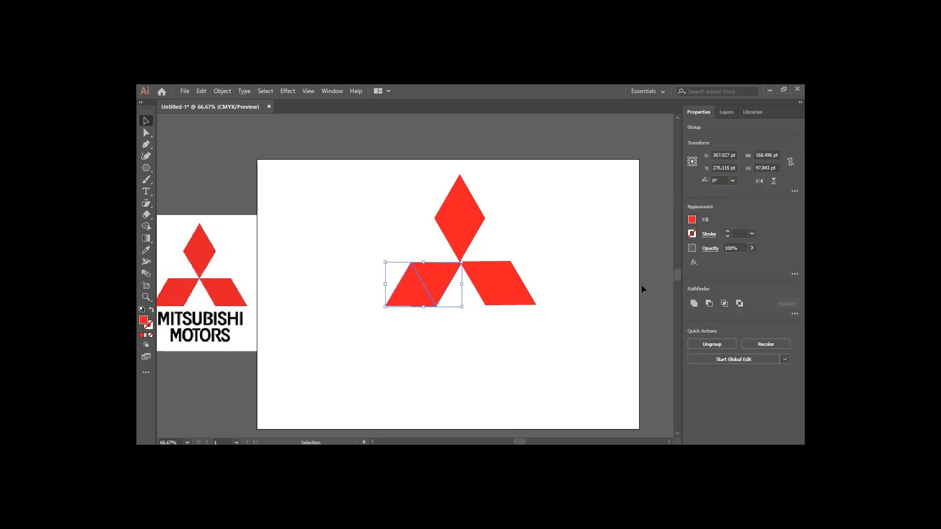
{"action": "left_click_drag", "start_coordinate": [441, 281], "coordinate": [441, 275]}
{"action": "left_click", "coordinate": [470, 359]}
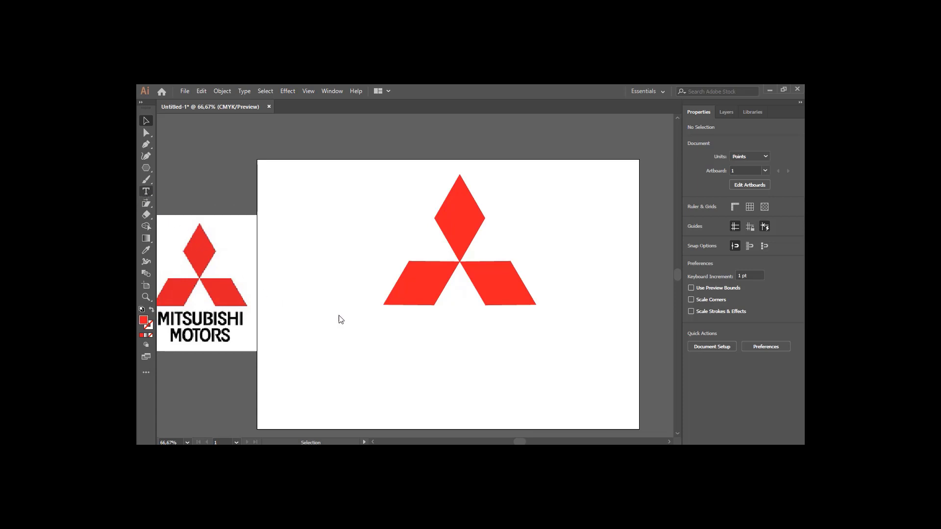
Add a point text object below the logo with the Type tool
{"action": "left_click", "coordinate": [146, 192]}
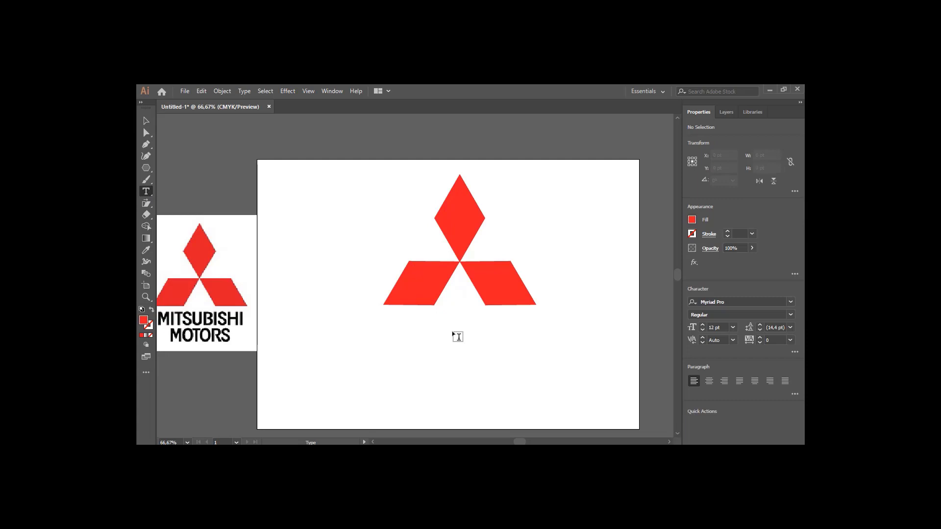
{"action": "left_click", "coordinate": [453, 333]}
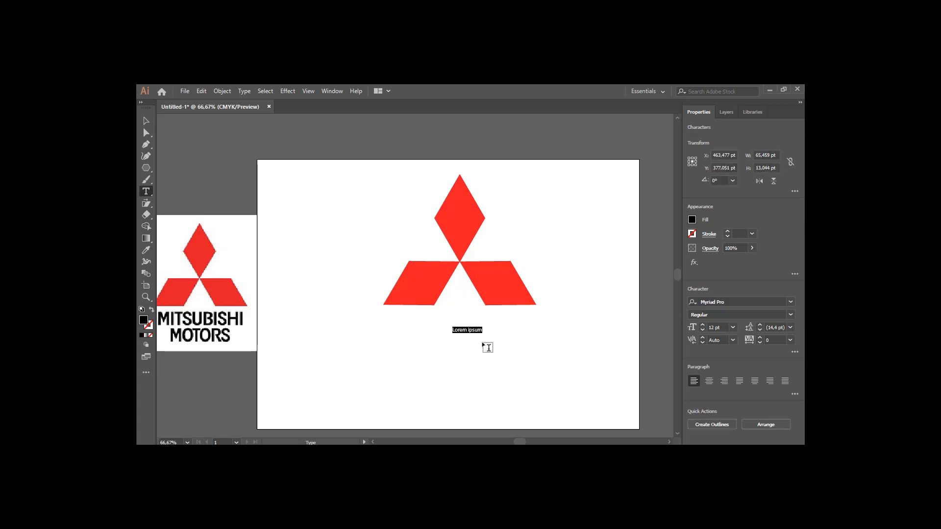
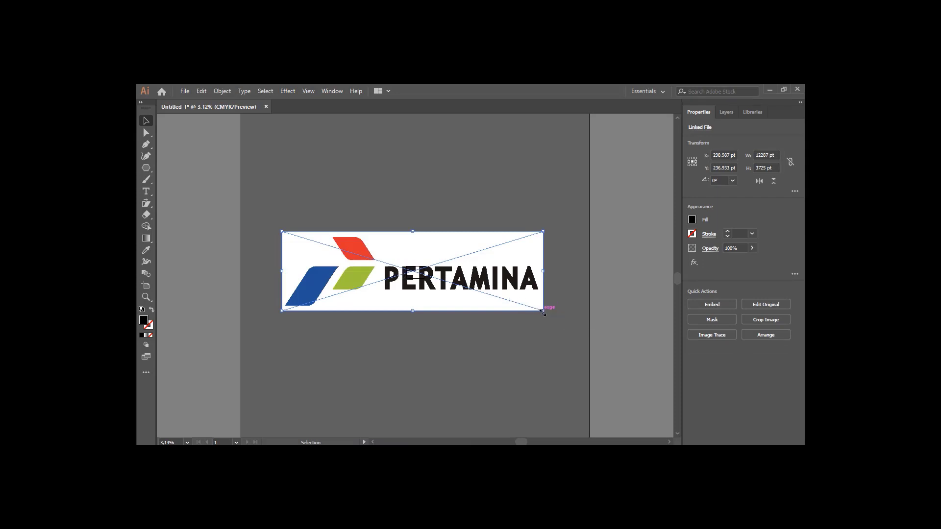
Scale the placed Pertamina logo image down from its corner handle
{"action": "left_click_drag", "start_coordinate": [543, 310], "coordinate": [405, 277]}
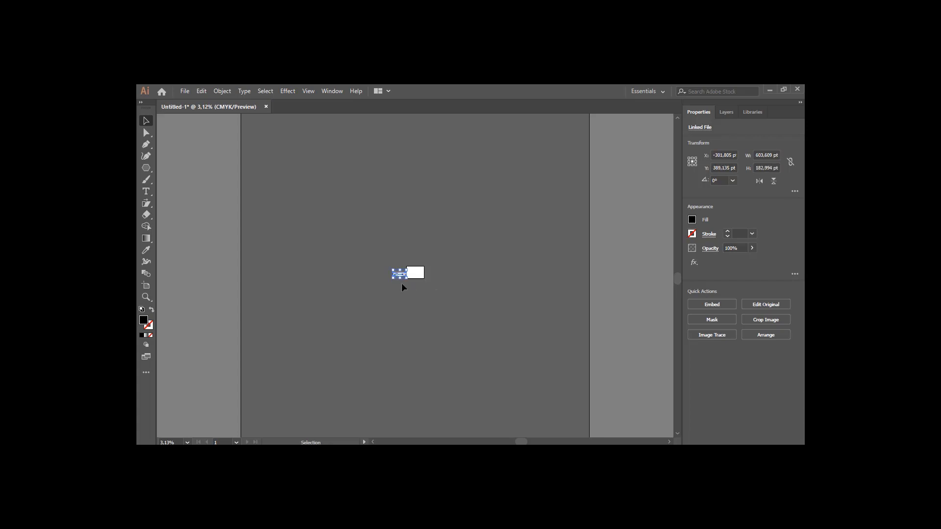
{"action": "scroll", "coordinate": [402, 284], "scroll_direction": "up", "scroll_amount": 6}
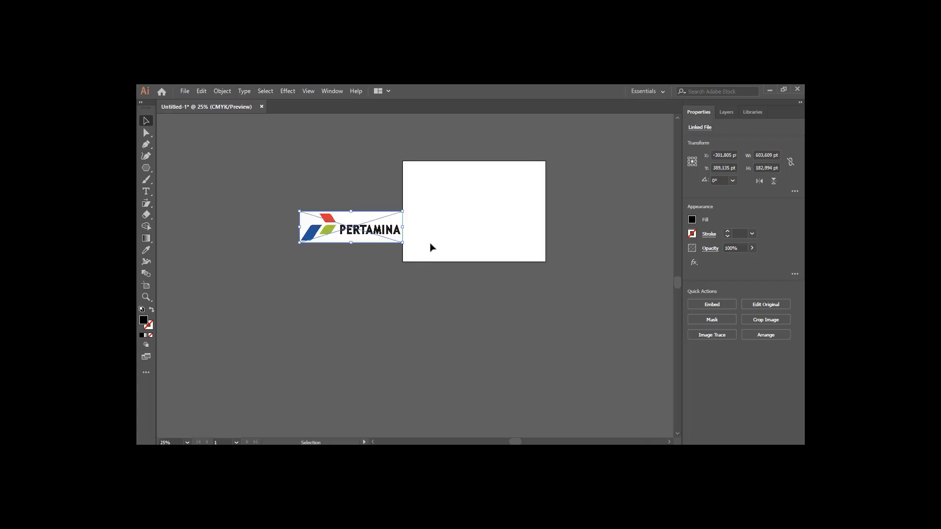
{"action": "scroll", "coordinate": [460, 227], "scroll_direction": "up", "scroll_amount": 2}
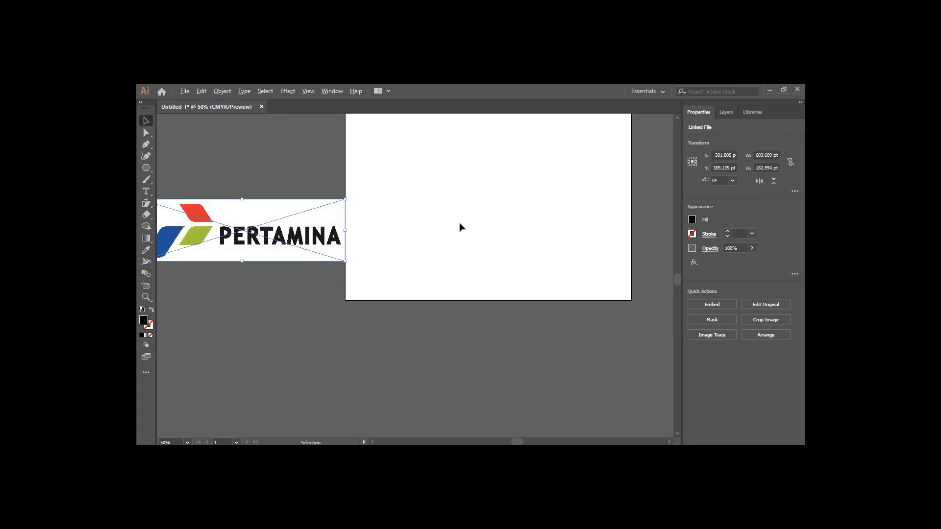
{"action": "scroll", "coordinate": [460, 226], "scroll_direction": "down", "scroll_amount": 1}
Move the Pertamina image to the left of the artboard as a reference
{"action": "left_click_drag", "start_coordinate": [473, 195], "coordinate": [454, 248]}
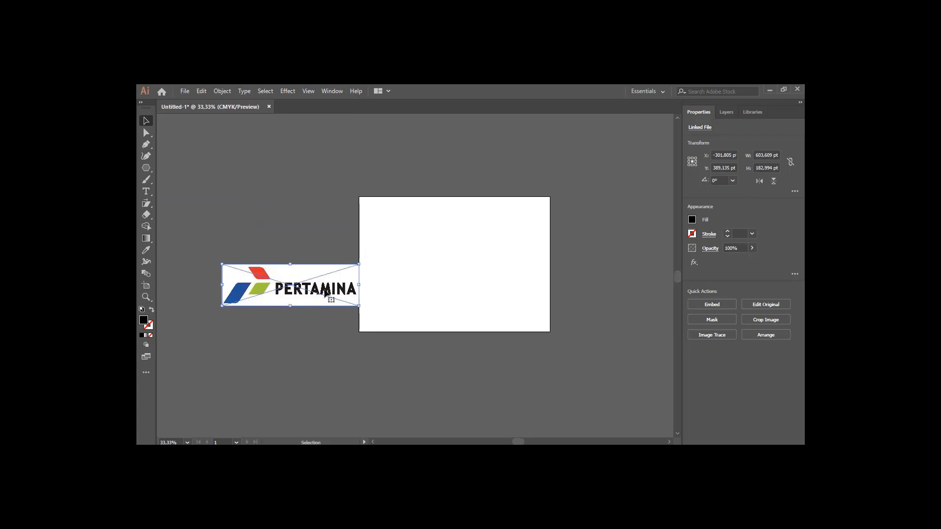
{"action": "left_click_drag", "start_coordinate": [335, 285], "coordinate": [355, 240]}
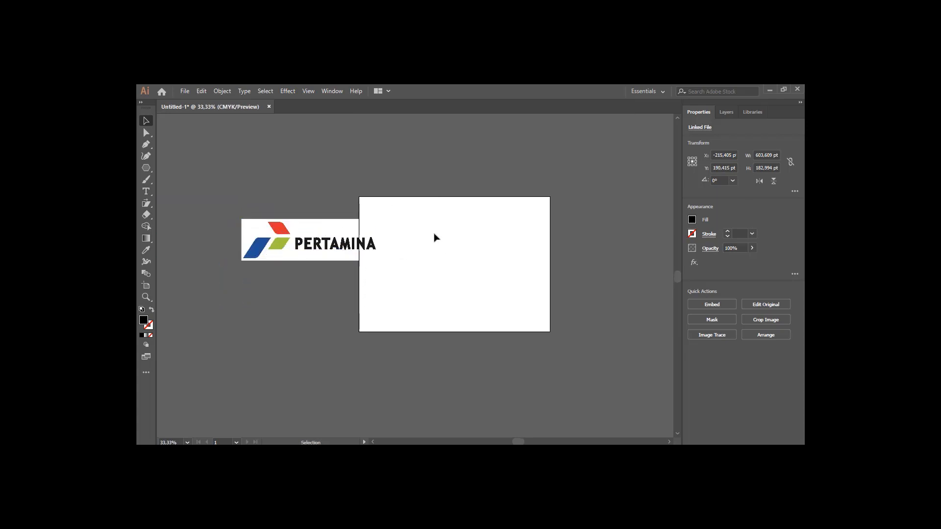
{"action": "left_click", "coordinate": [446, 297]}
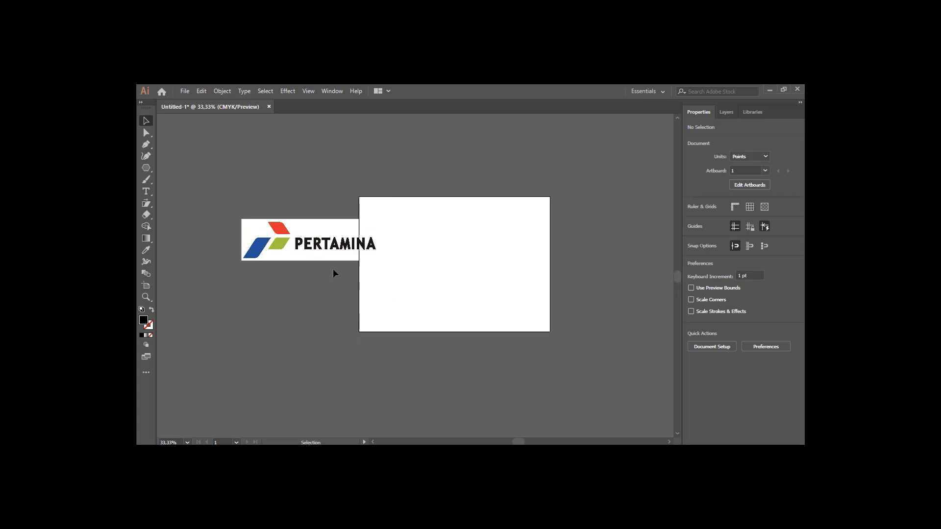
{"action": "left_click_drag", "start_coordinate": [327, 261], "coordinate": [298, 265]}
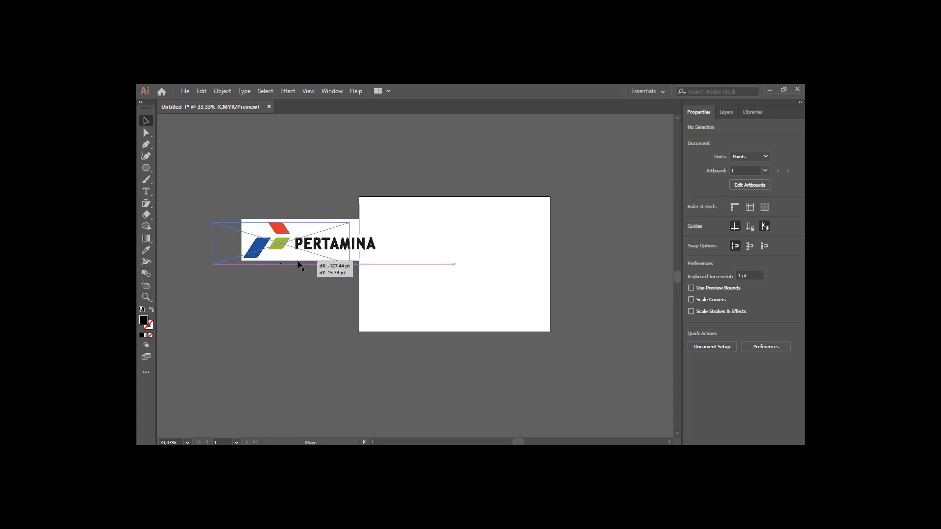
{"action": "left_click", "coordinate": [296, 303]}
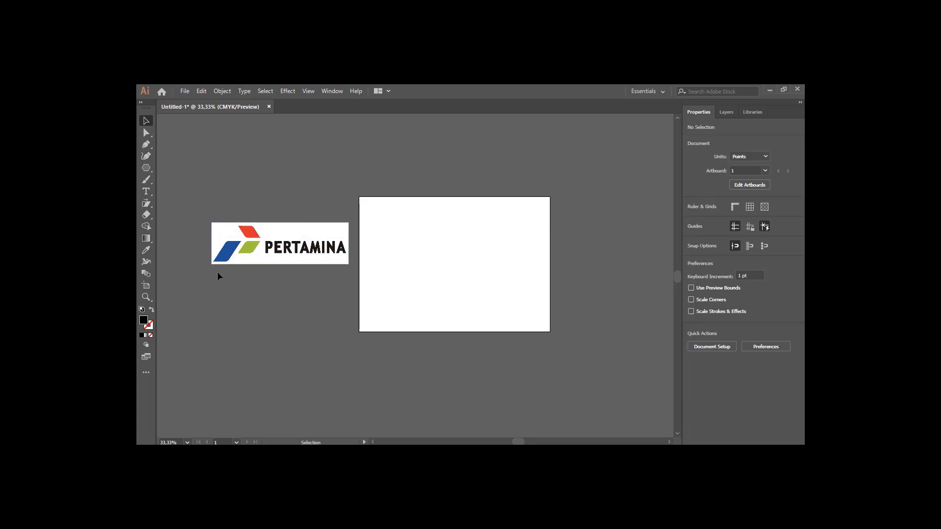
Draw a tall rectangle about 82 by 156 pt on the artboard with the Rectangle tool
{"action": "left_click", "coordinate": [146, 167]}
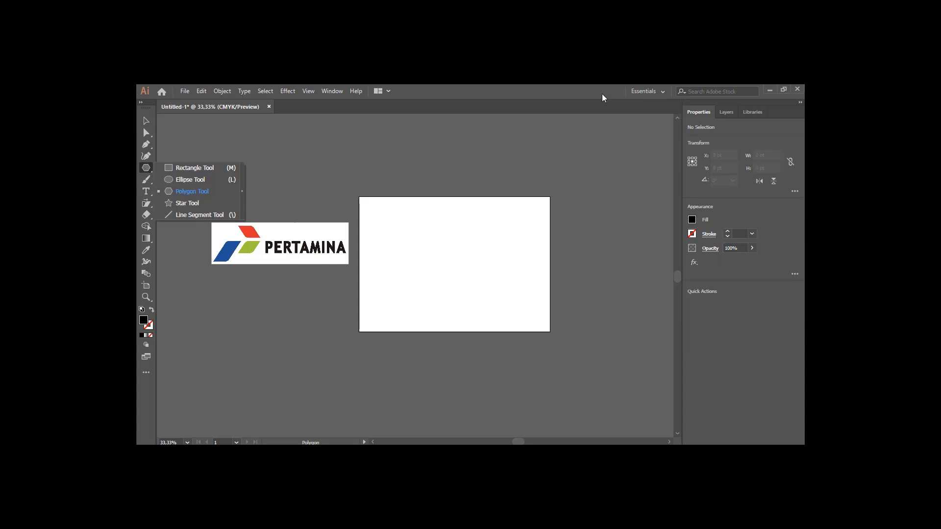
{"action": "left_click", "coordinate": [587, 94]}
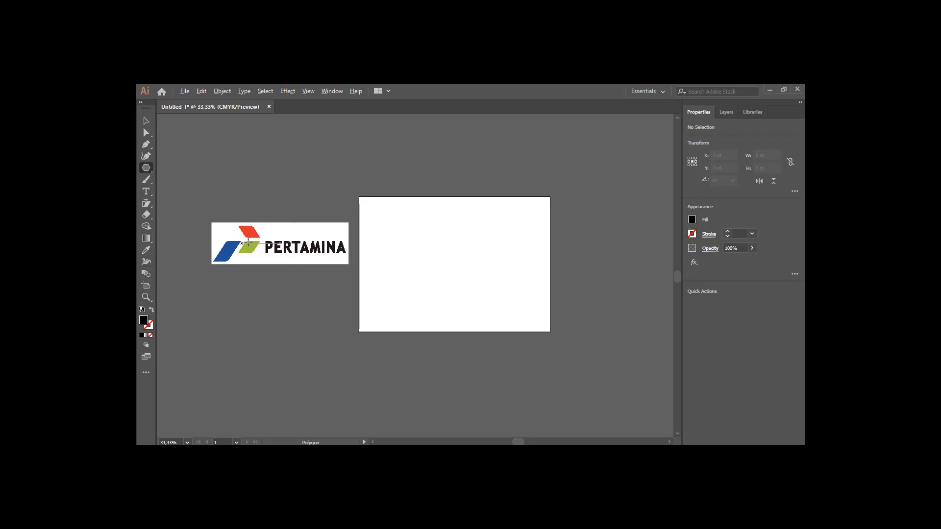
{"action": "scroll", "coordinate": [247, 243], "scroll_direction": "up", "scroll_amount": 6}
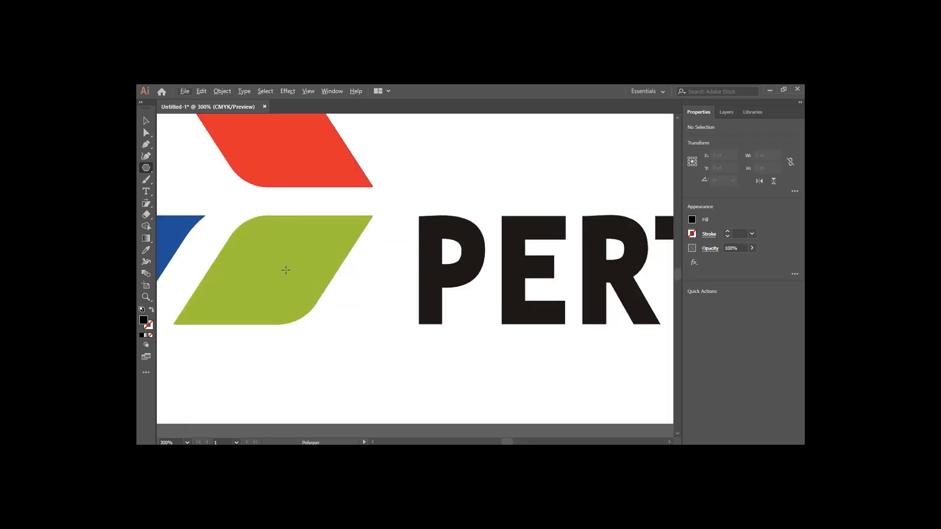
{"action": "scroll", "coordinate": [291, 265], "scroll_direction": "down", "scroll_amount": 3}
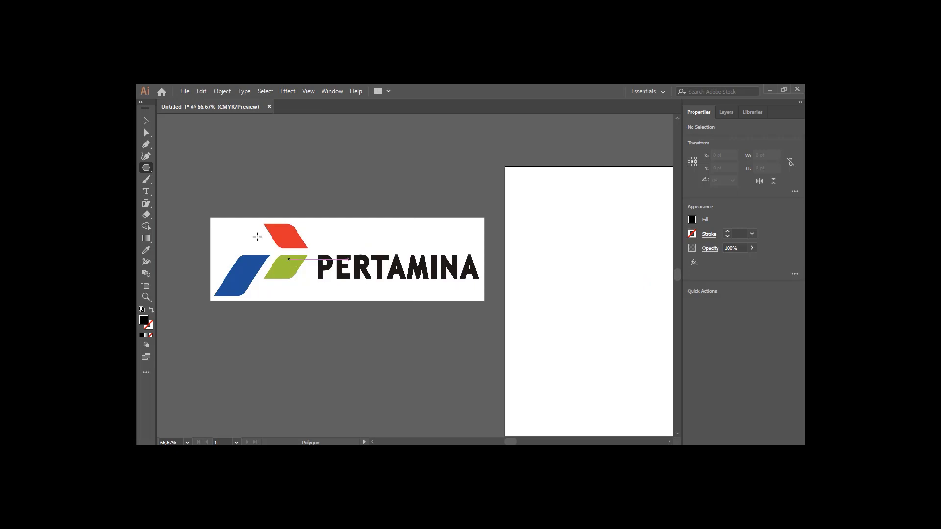
{"action": "left_click_drag", "start_coordinate": [144, 170], "coordinate": [179, 166]}
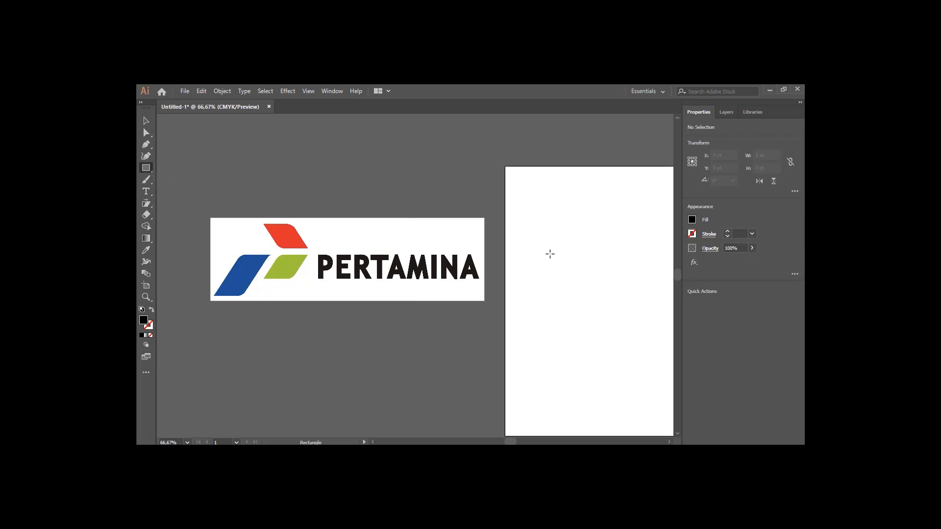
{"action": "key", "text": "space"}
{"action": "mouse_move", "coordinate": [561, 263]}
{"action": "left_mouse_down"}
{"action": "mouse_move", "coordinate": [500, 269]}
{"action": "mouse_move", "coordinate": [533, 272]}
{"action": "mouse_move", "coordinate": [500, 285]}
{"action": "mouse_move", "coordinate": [536, 328]}
{"action": "left_mouse_up"}
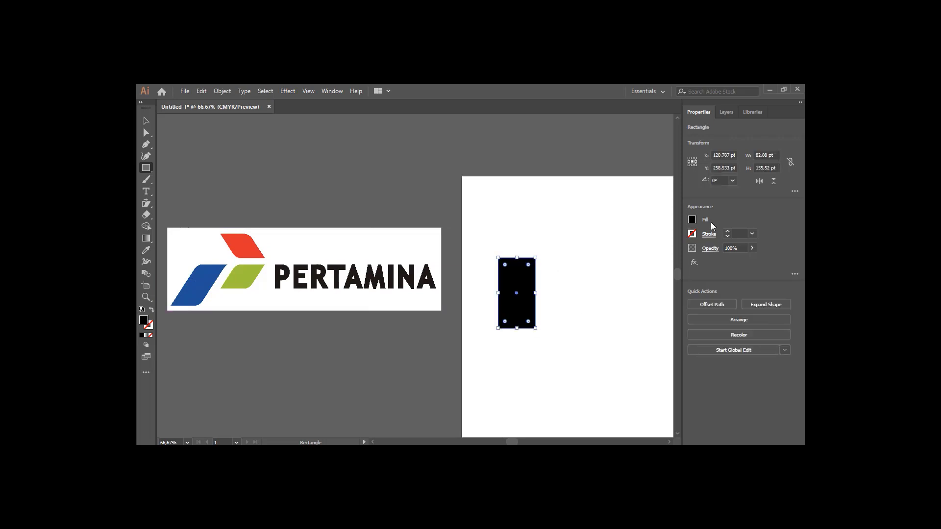
Set the rectangle's fill to a dark blue swatch
{"action": "left_click", "coordinate": [692, 222]}
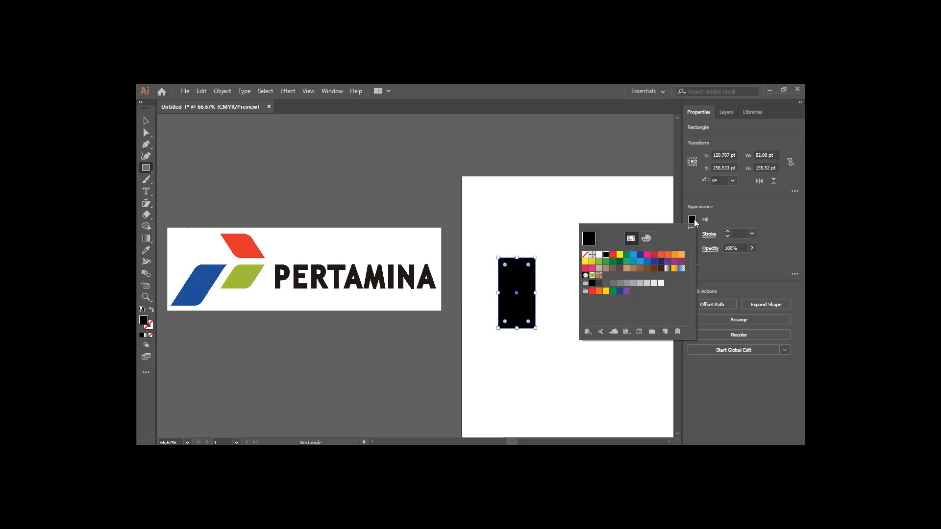
{"action": "left_click", "coordinate": [653, 262]}
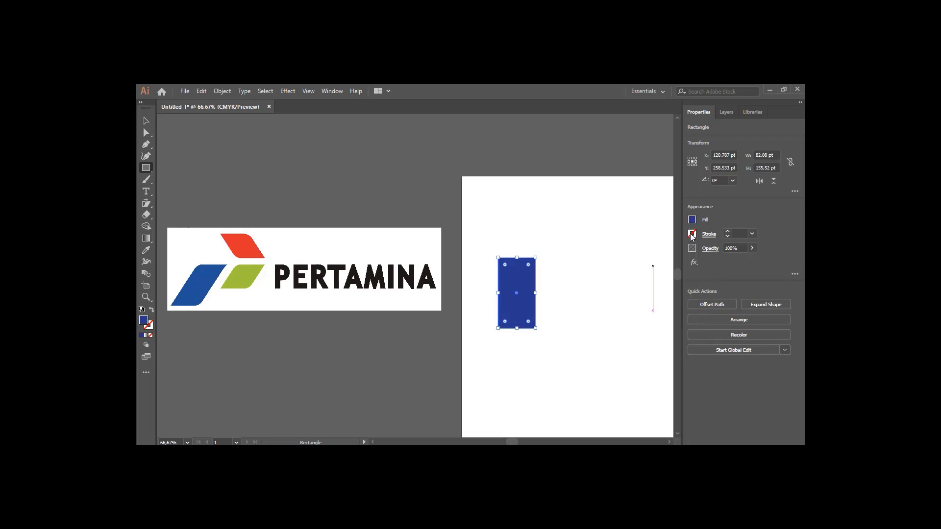
{"action": "left_click", "coordinate": [691, 235]}
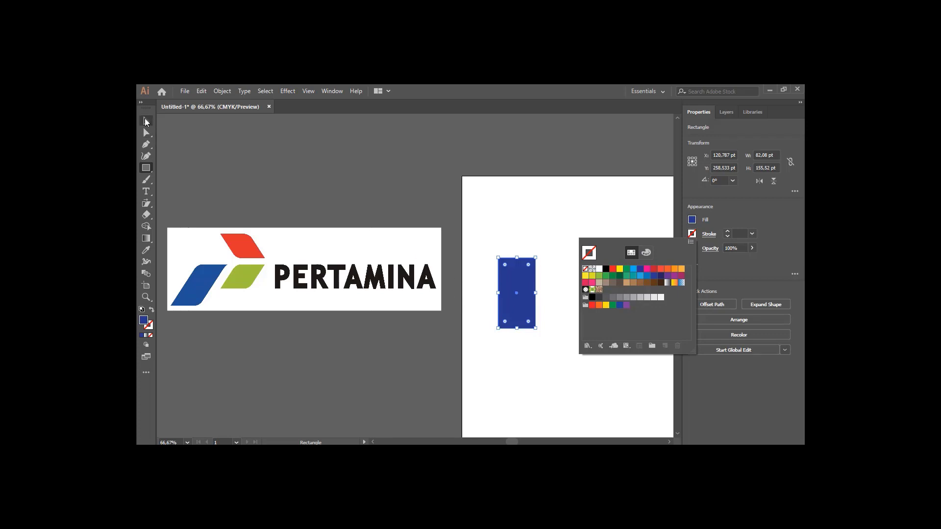
{"action": "left_click", "coordinate": [148, 122]}
{"action": "key", "text": "v"}
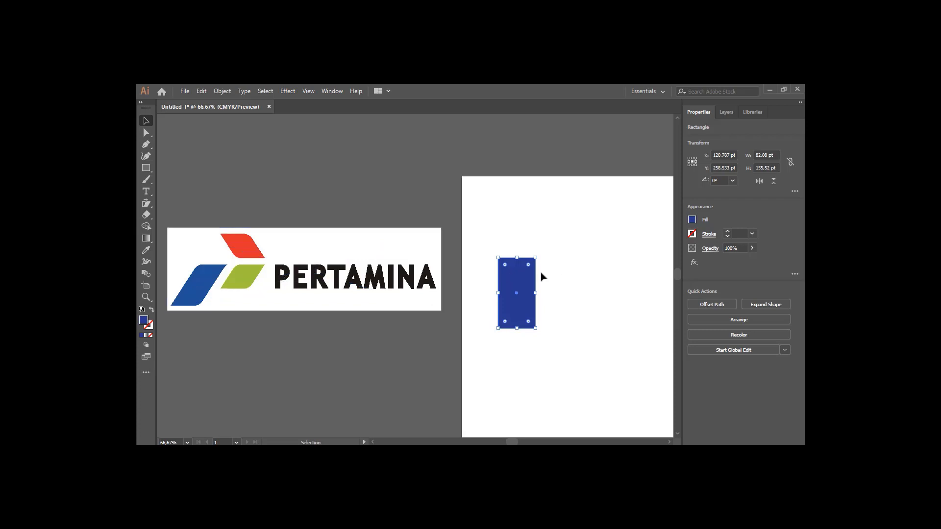
Shear the blue rectangle into a slanted parallelogram with the Shear tool
{"action": "left_click", "coordinate": [147, 203]}
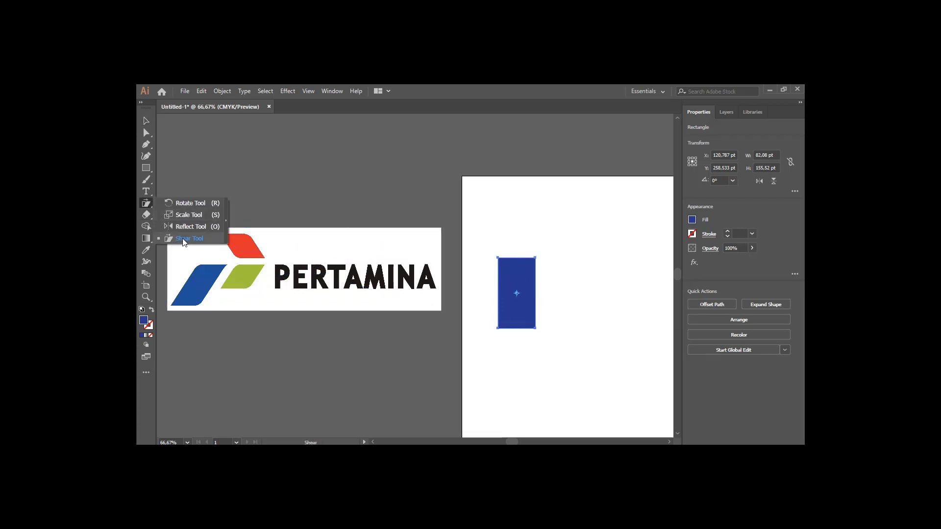
{"action": "left_click", "coordinate": [183, 240]}
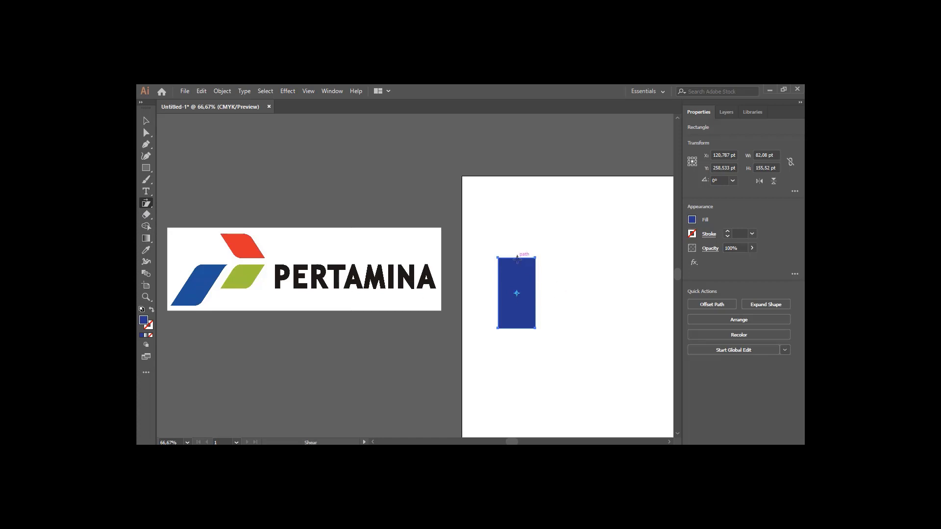
{"action": "left_click_drag", "start_coordinate": [517, 258], "coordinate": [540, 261]}
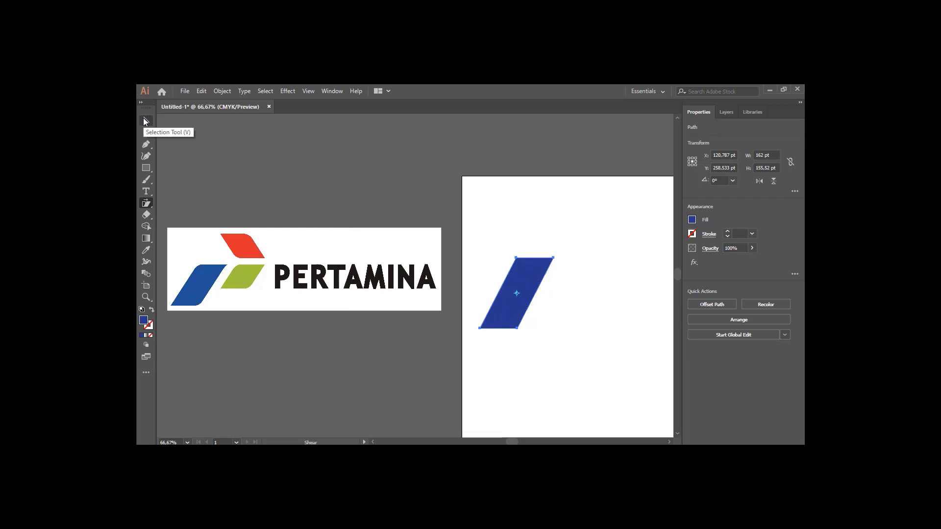
Round the top-left and bottom-right corners of the blue parallelogram with the Direct Selection corner widgets
{"action": "left_click", "coordinate": [146, 121]}
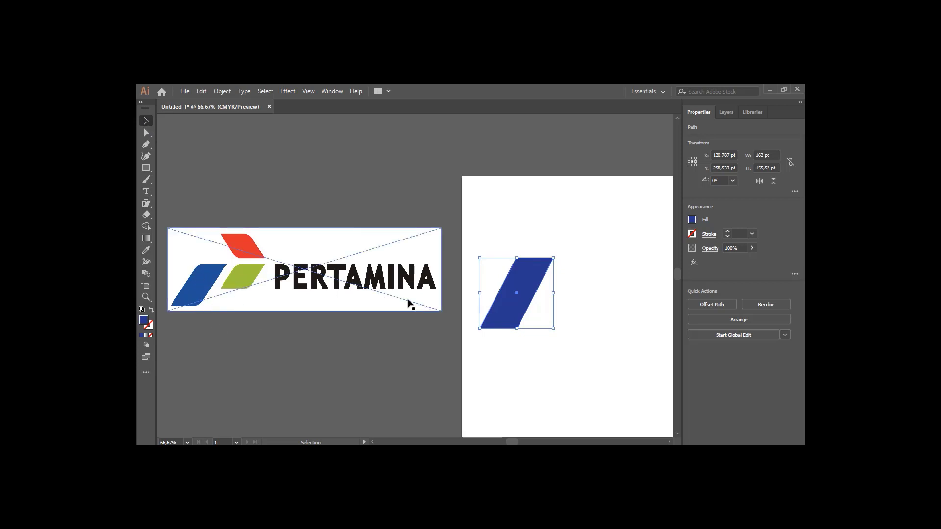
{"action": "left_click_drag", "start_coordinate": [529, 269], "coordinate": [542, 252]}
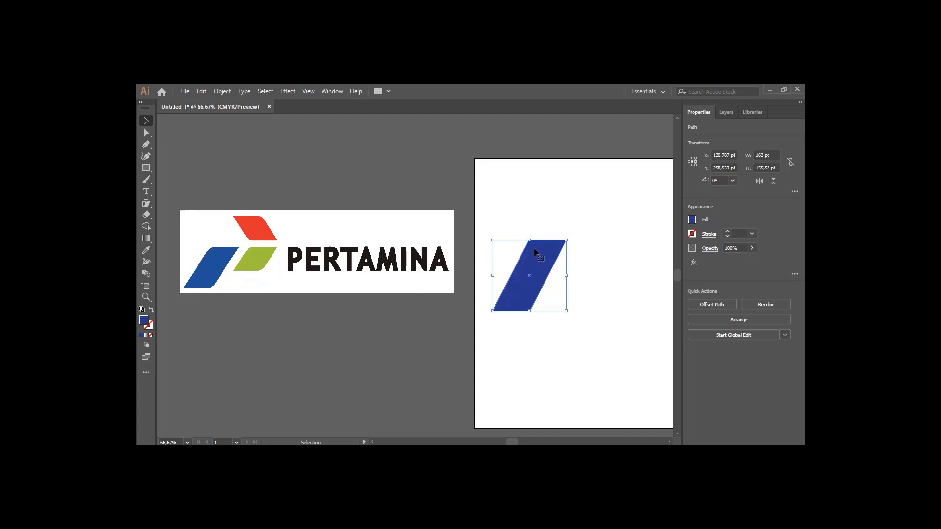
{"action": "left_click", "coordinate": [145, 133]}
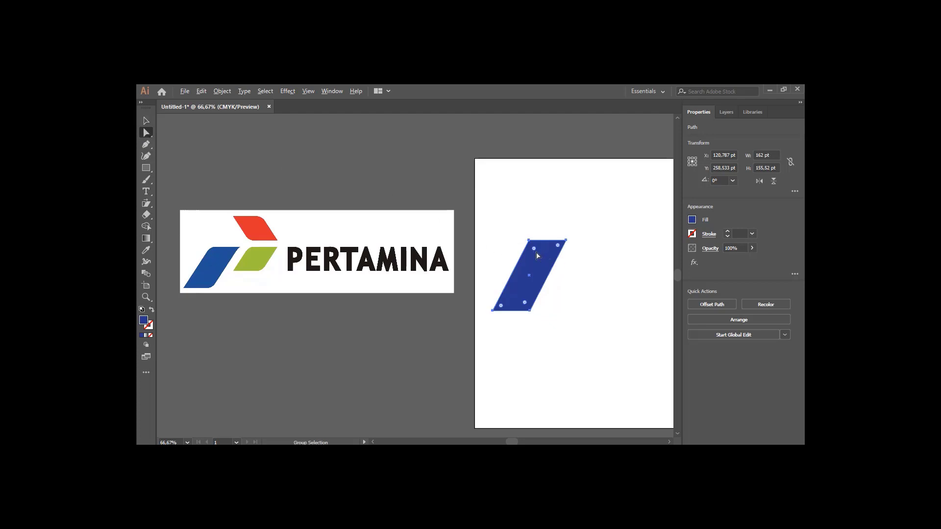
{"action": "scroll", "coordinate": [537, 255], "scroll_direction": "up", "scroll_amount": 1, "text": "alt"}
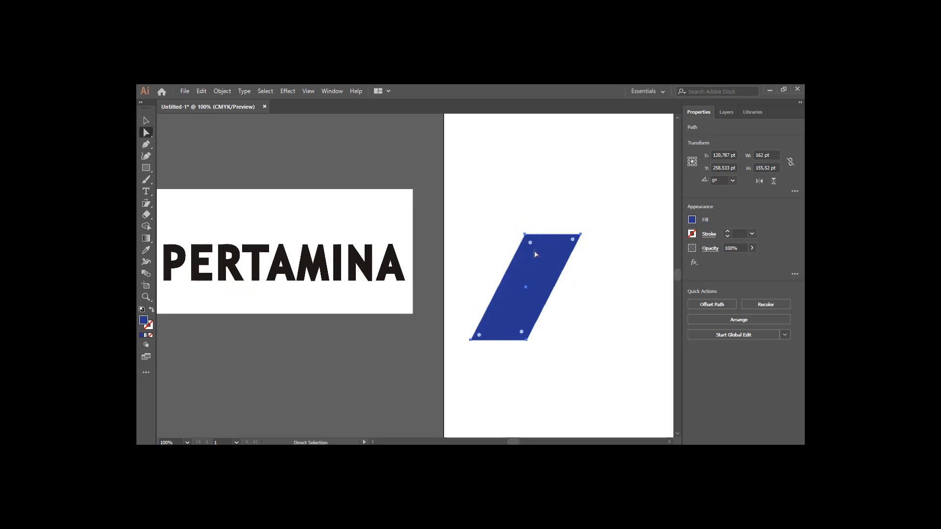
{"action": "scroll", "coordinate": [536, 254], "scroll_direction": "up", "scroll_amount": 1, "text": "alt"}
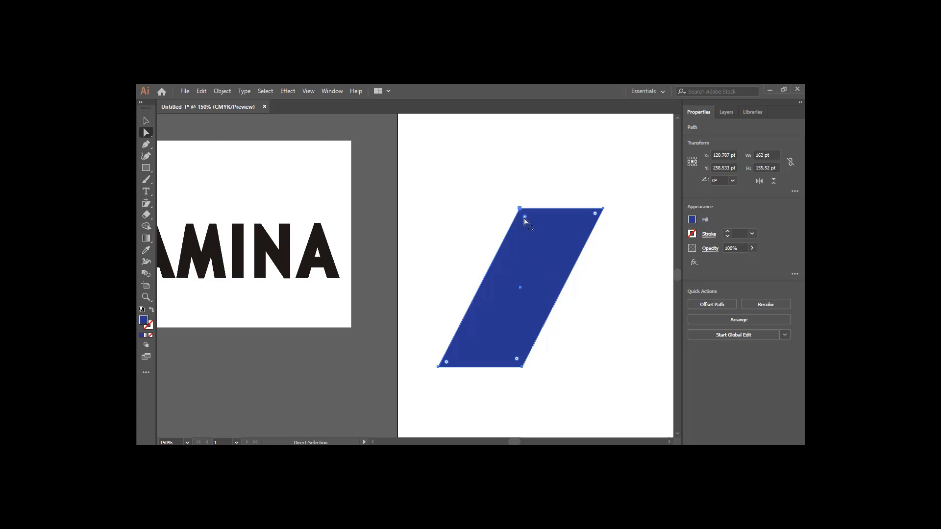
{"action": "left_click_drag", "start_coordinate": [525, 216], "coordinate": [538, 237]}
{"action": "left_click_drag", "start_coordinate": [517, 361], "coordinate": [508, 340]}
{"action": "scroll", "coordinate": [535, 281], "scroll_direction": "down", "scroll_amount": 3}
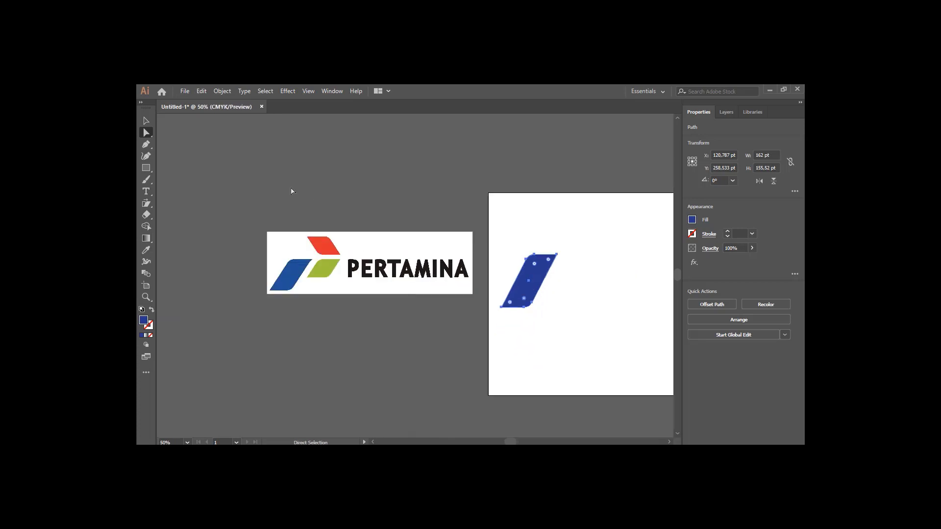
{"action": "key", "text": "v"}
{"action": "left_click", "coordinate": [515, 348]}
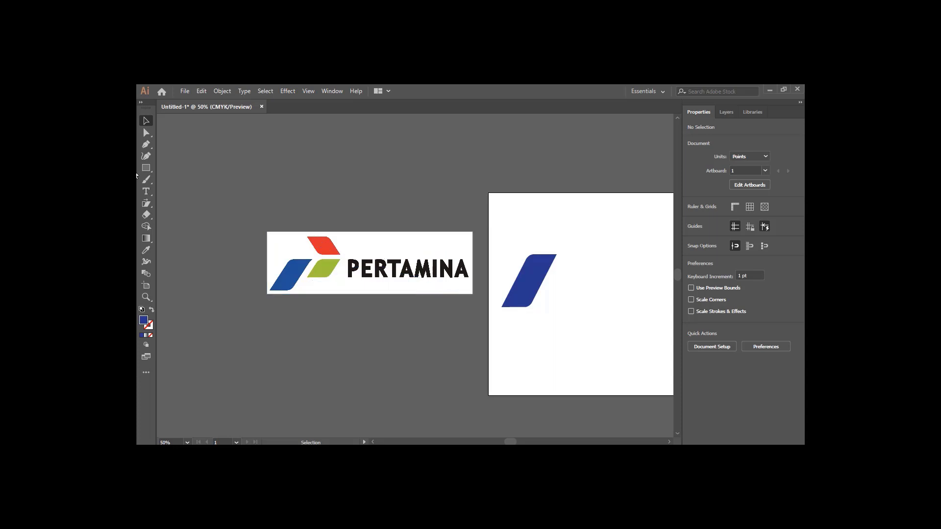
Draw a small rectangle about 71 by 82 pt above right of the blue shape and fill it red
{"action": "left_click", "coordinate": [147, 168]}
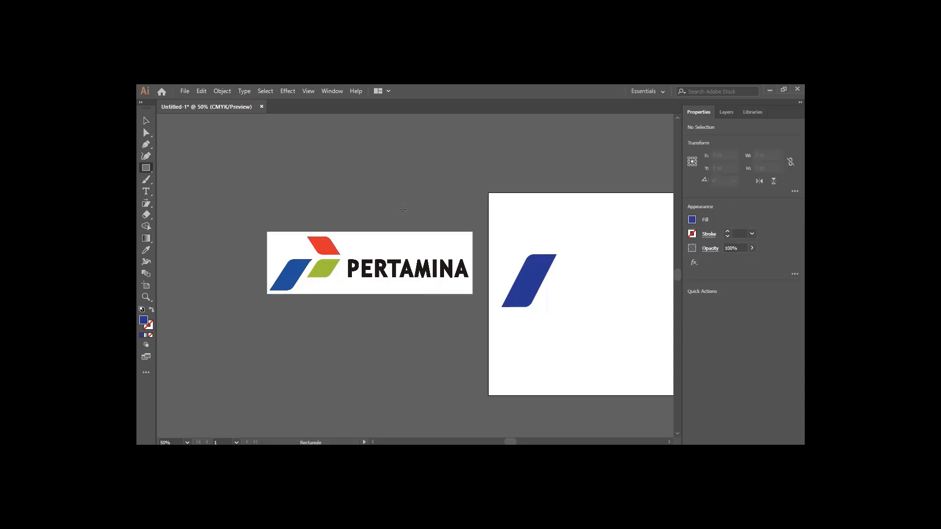
{"action": "left_click_drag", "start_coordinate": [574, 229], "coordinate": [598, 253]}
{"action": "left_click", "coordinate": [692, 219]}
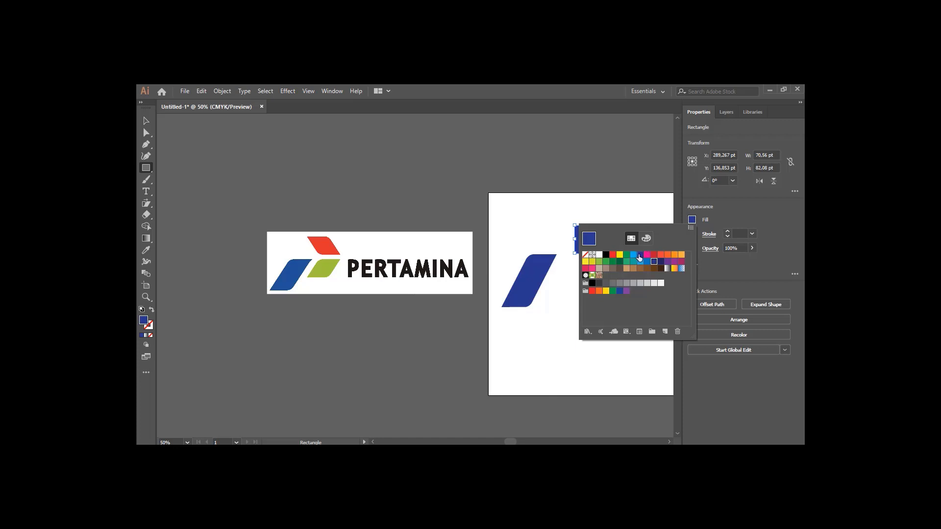
{"action": "left_click", "coordinate": [613, 255]}
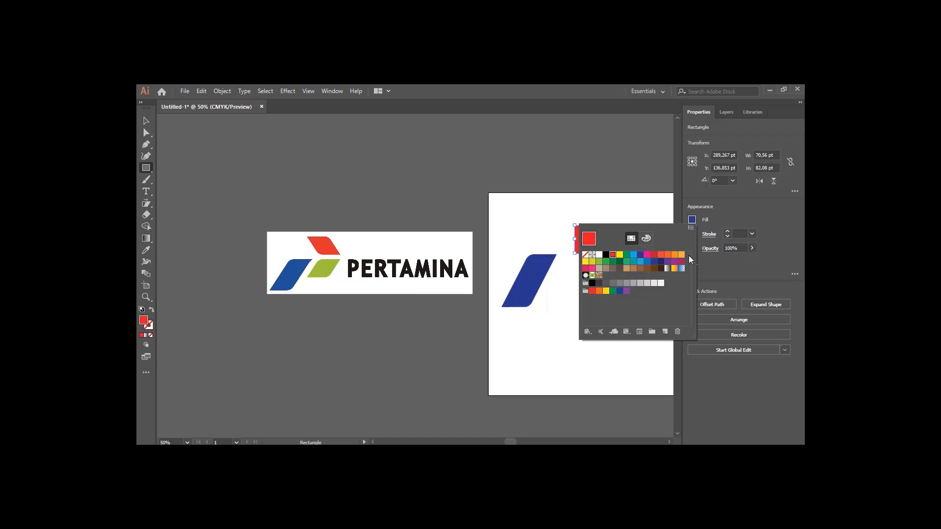
{"action": "left_click", "coordinate": [725, 266]}
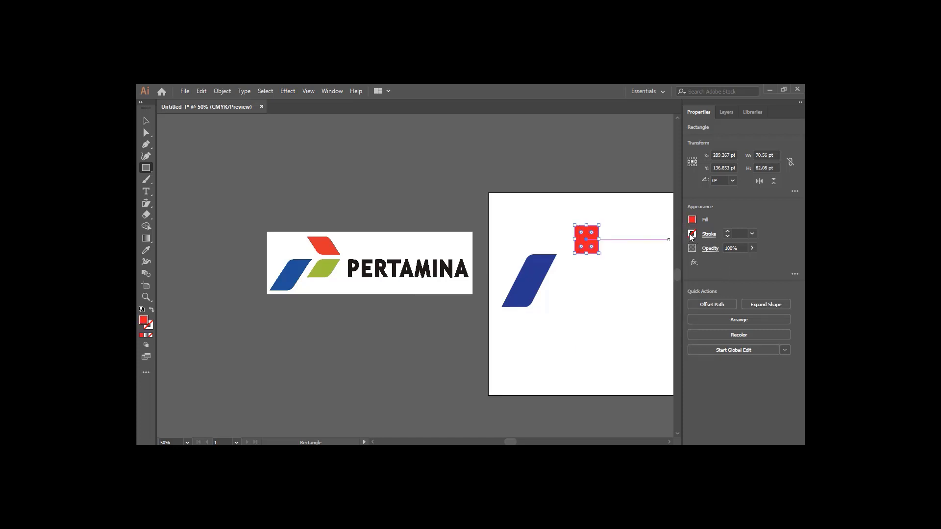
Shear the red rectangle sideways into a slanted parallelogram with the Shear tool
{"action": "left_click", "coordinate": [146, 203]}
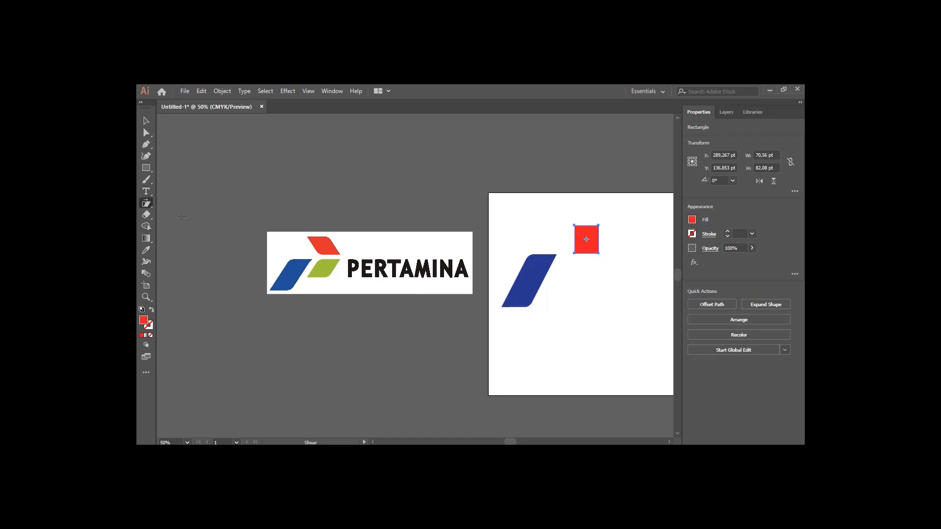
{"action": "left_click_drag", "start_coordinate": [587, 226], "coordinate": [580, 227]}
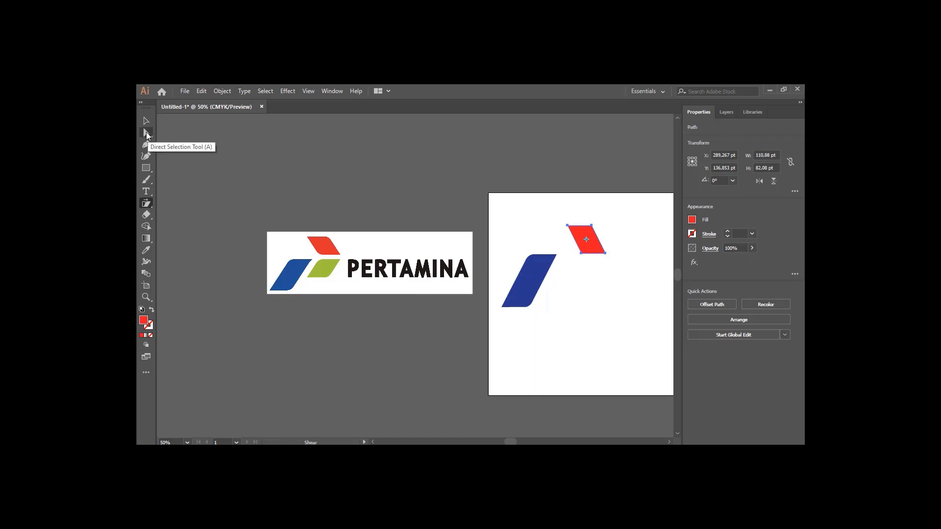
{"action": "left_click", "coordinate": [145, 132]}
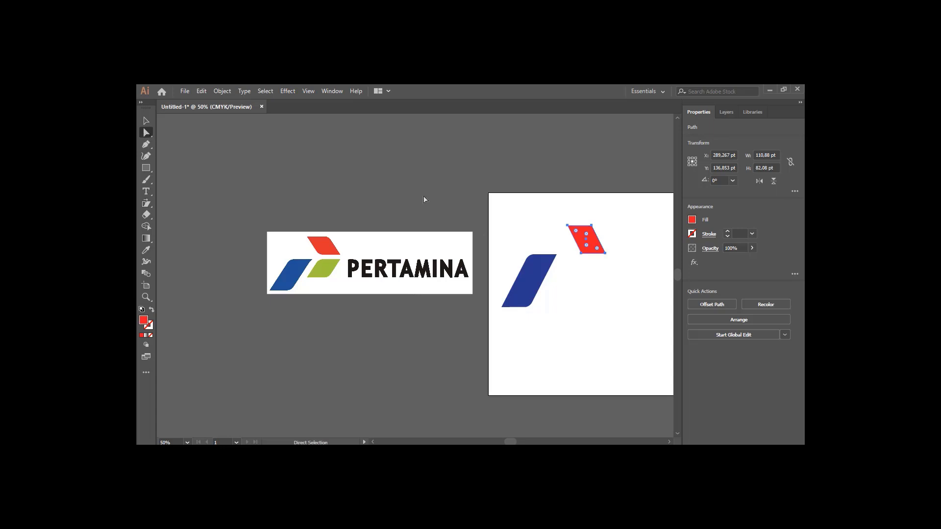
Round the top-left and bottom-right corners of the red parallelogram with the Direct Selection corner widgets
{"action": "scroll", "coordinate": [590, 238], "scroll_direction": "up", "scroll_amount": 2}
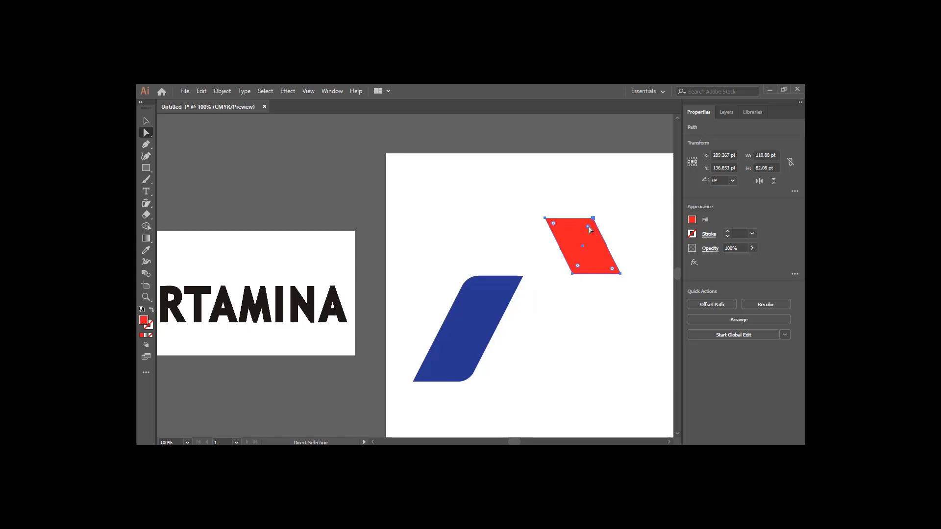
{"action": "left_click_drag", "start_coordinate": [588, 227], "coordinate": [585, 238]}
{"action": "left_click_drag", "start_coordinate": [578, 268], "coordinate": [586, 252]}
{"action": "left_click", "coordinate": [148, 123]}
{"action": "left_click", "coordinate": [531, 226]}
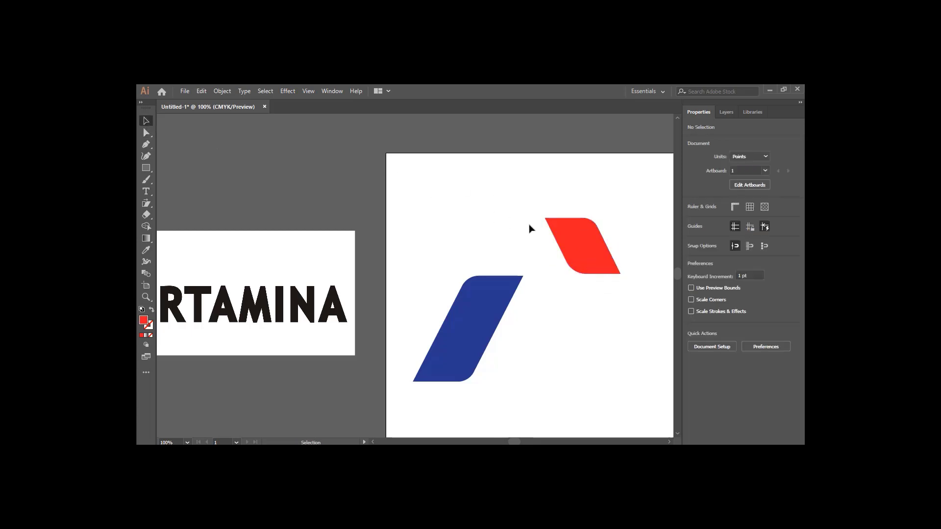
Duplicate the red parallelogram, place the copy below it, and fill the copy green
{"action": "scroll", "coordinate": [552, 227], "scroll_direction": "down", "scroll_amount": 3}
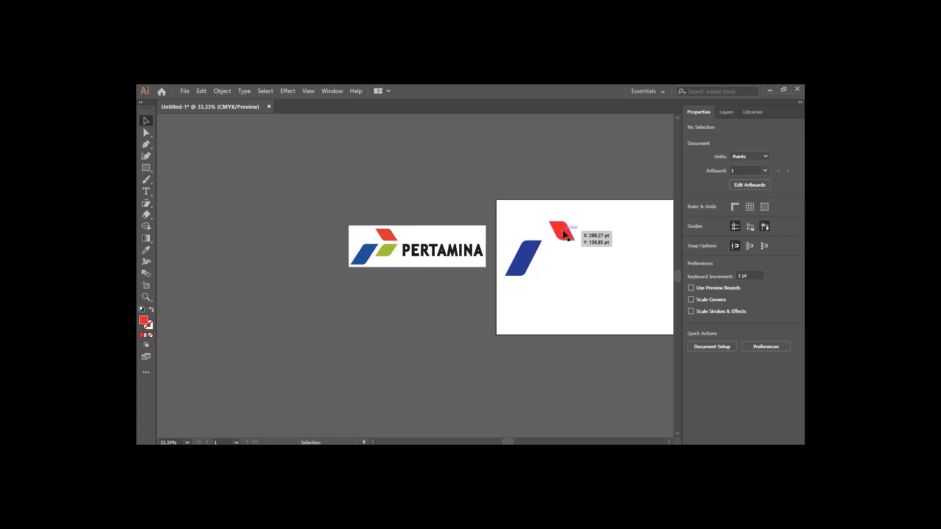
{"action": "left_click", "coordinate": [565, 235]}
{"action": "key", "text": "a"}
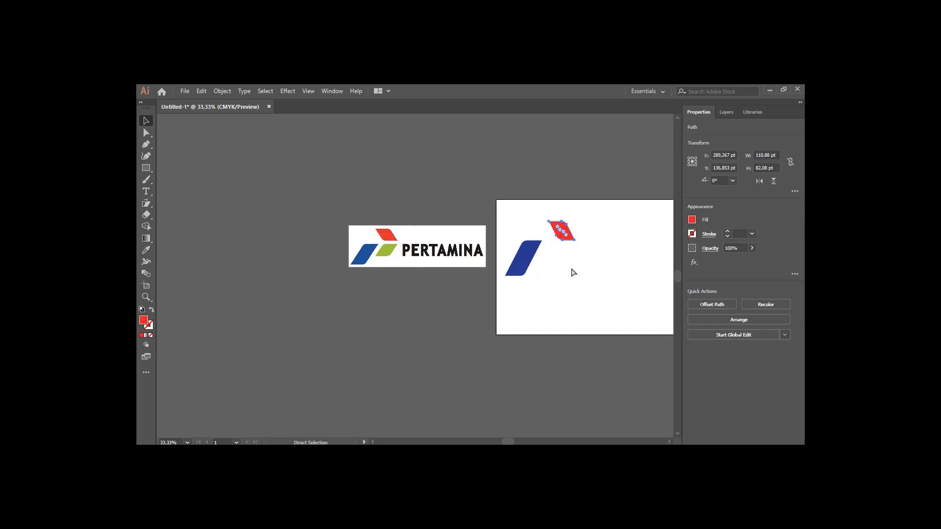
{"action": "key", "text": "ctrl+v"}
{"action": "key", "text": "v"}
{"action": "left_click_drag", "start_coordinate": [410, 281], "coordinate": [573, 260]}
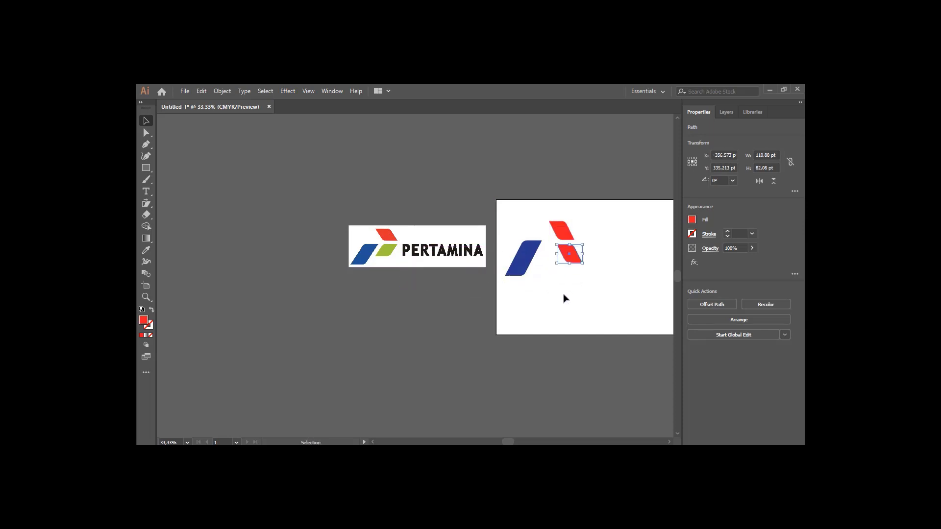
{"action": "left_click", "coordinate": [692, 220]}
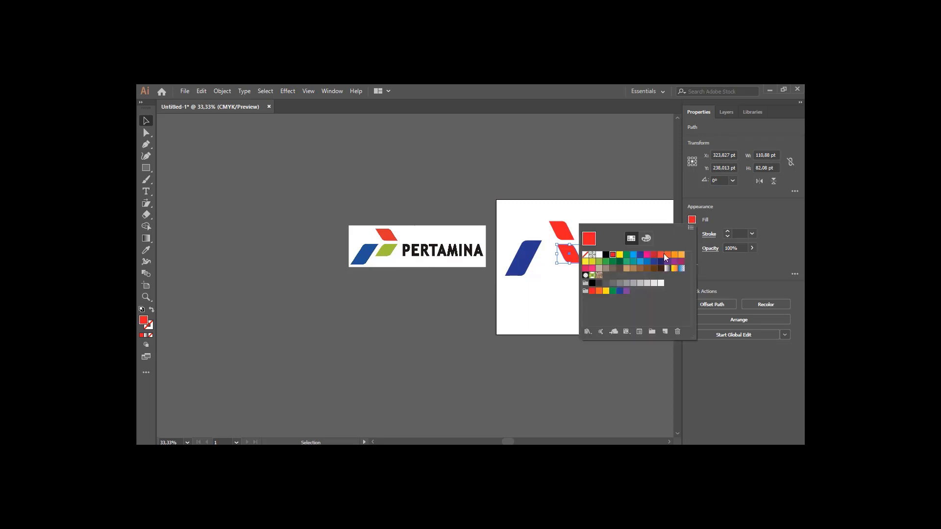
{"action": "left_click", "coordinate": [599, 262]}
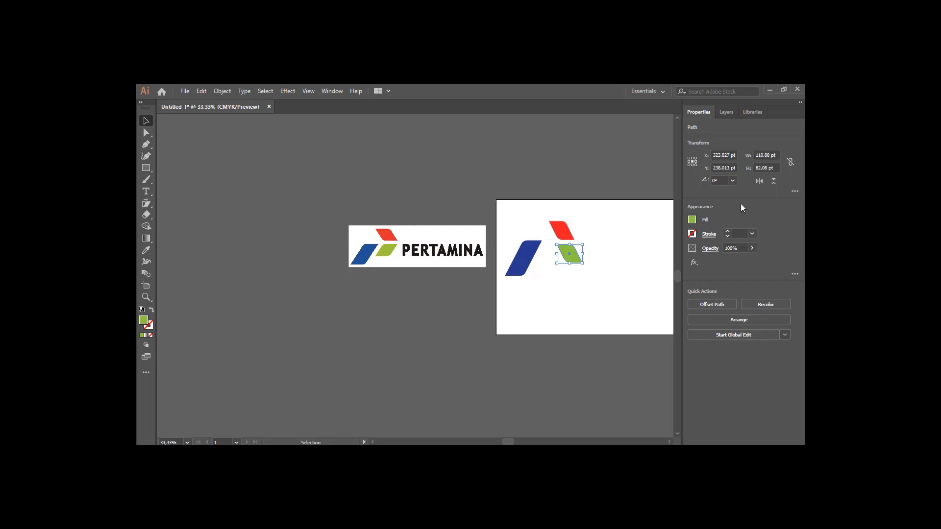
Rotate the green copy 180° and arrange it directly below the red shape beside the blue one
{"action": "left_click", "coordinate": [760, 181]}
{"action": "left_click_drag", "start_coordinate": [573, 260], "coordinate": [551, 217]}
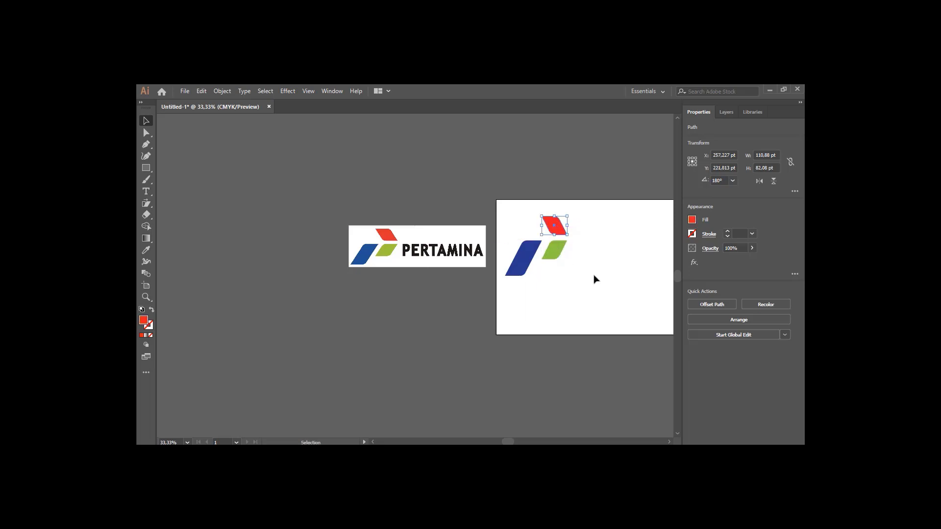
{"action": "left_click", "coordinate": [594, 279]}
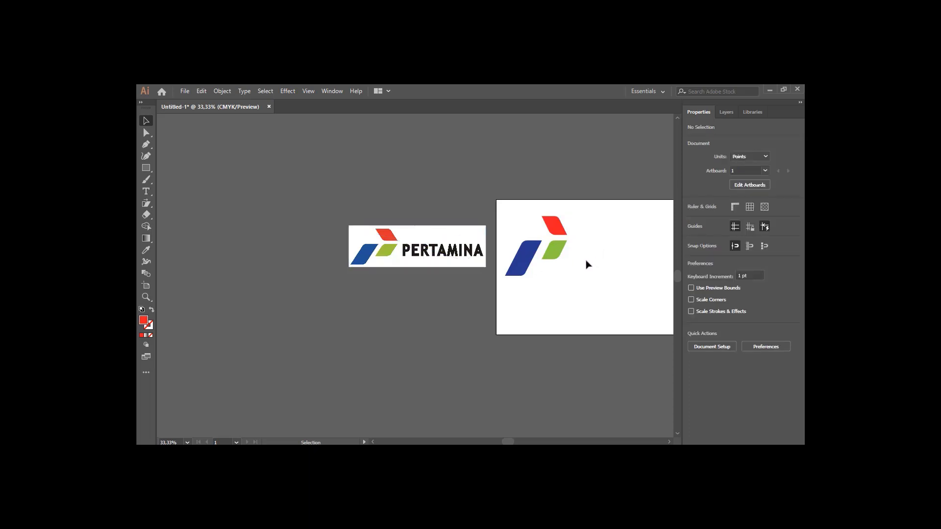
{"action": "scroll", "coordinate": [590, 264], "scroll_direction": "down", "scroll_amount": 1}
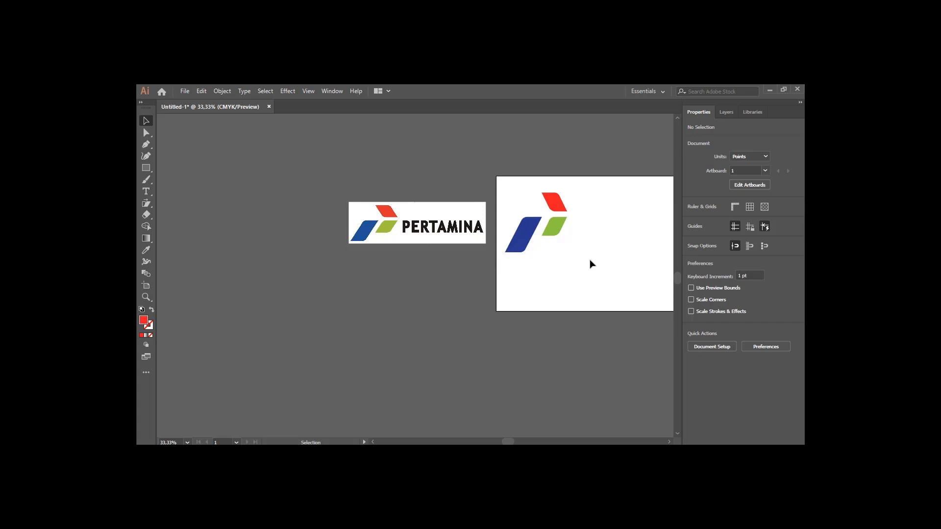